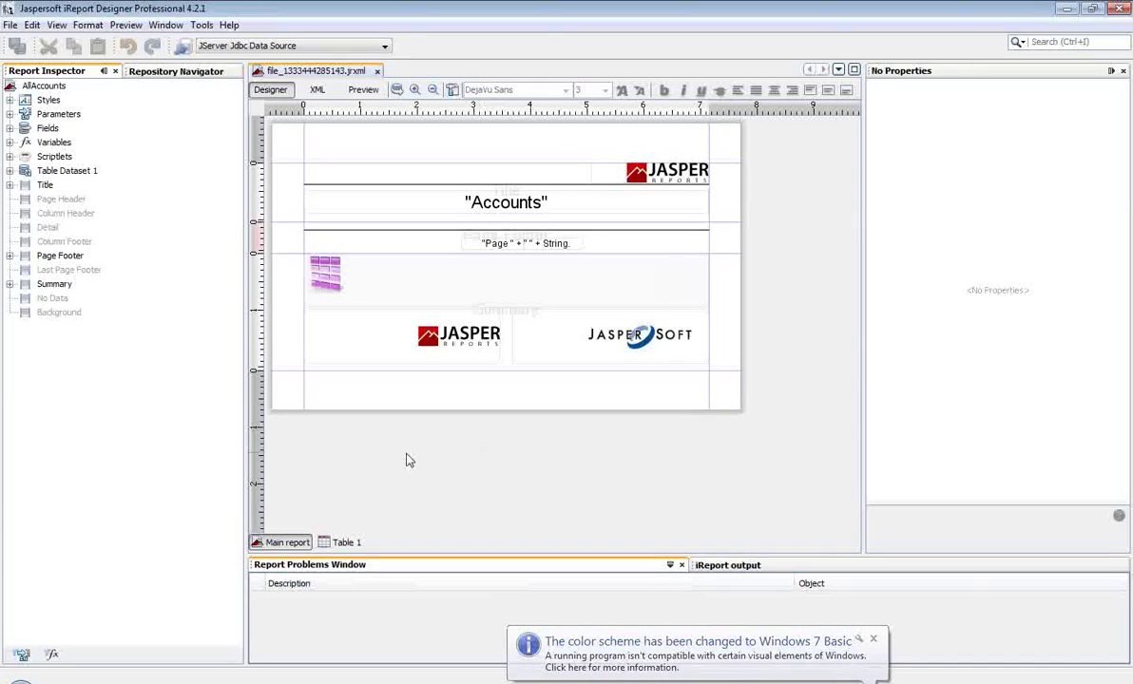
Step: Narrow the Report Inspector pane and maximize the JRS Integration Sample window in Firefox
left_click_drag(245, 439, 179, 447)
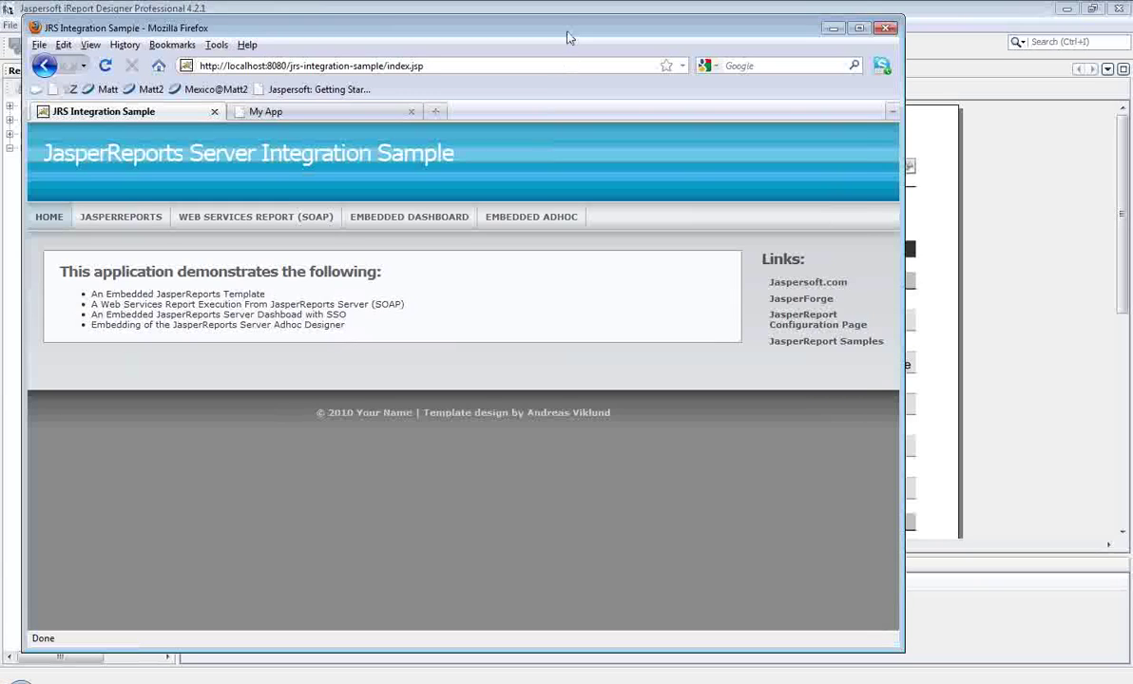
double_click(569, 38)
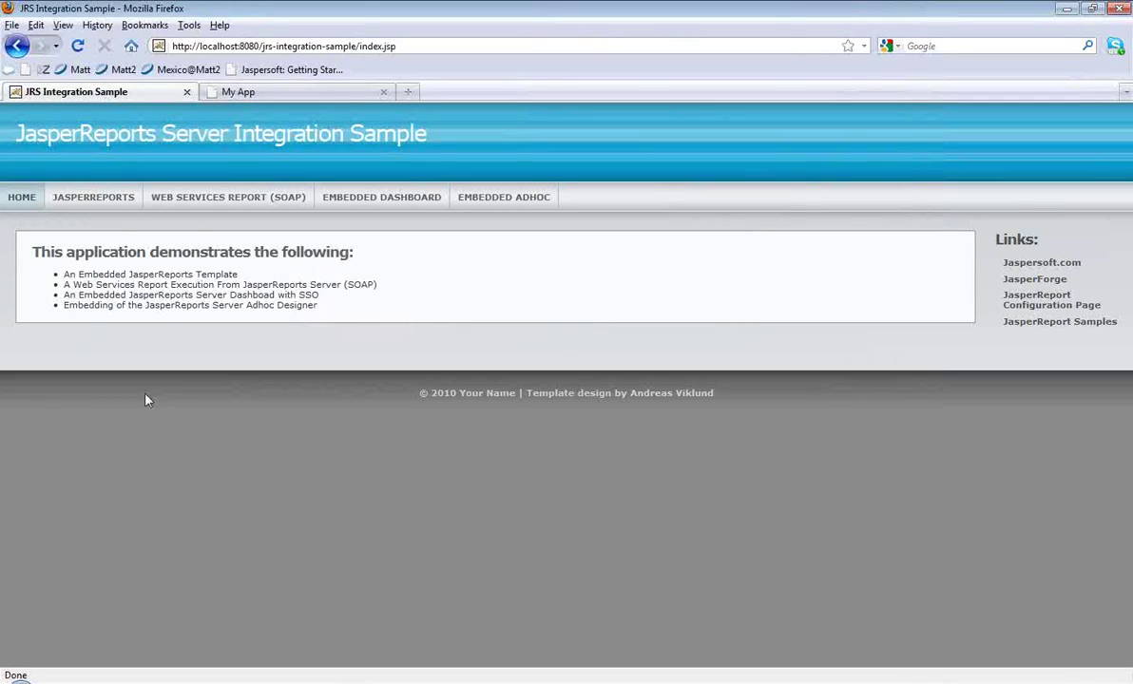
Step: Open the JASPERREPORTS example page showing the 43-page Accounts report as an embedded PDF
left_click(81, 208)
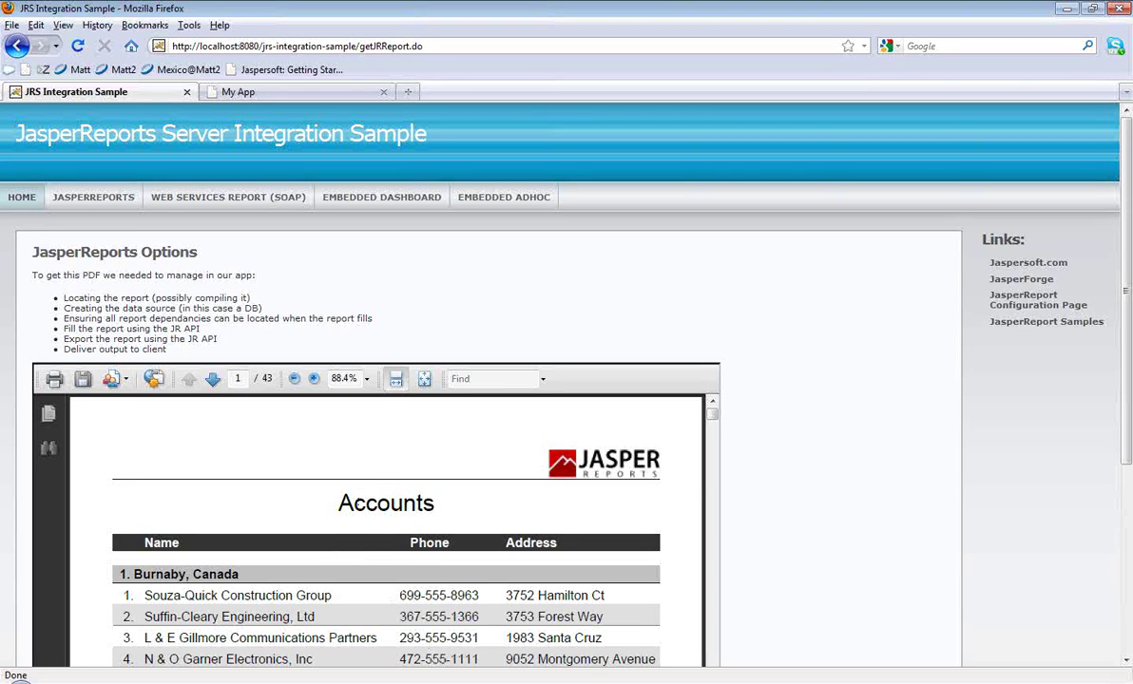
Step: Return to the report layout and open the local server's Server Settings in Repository Navigator
left_click(418, 620)
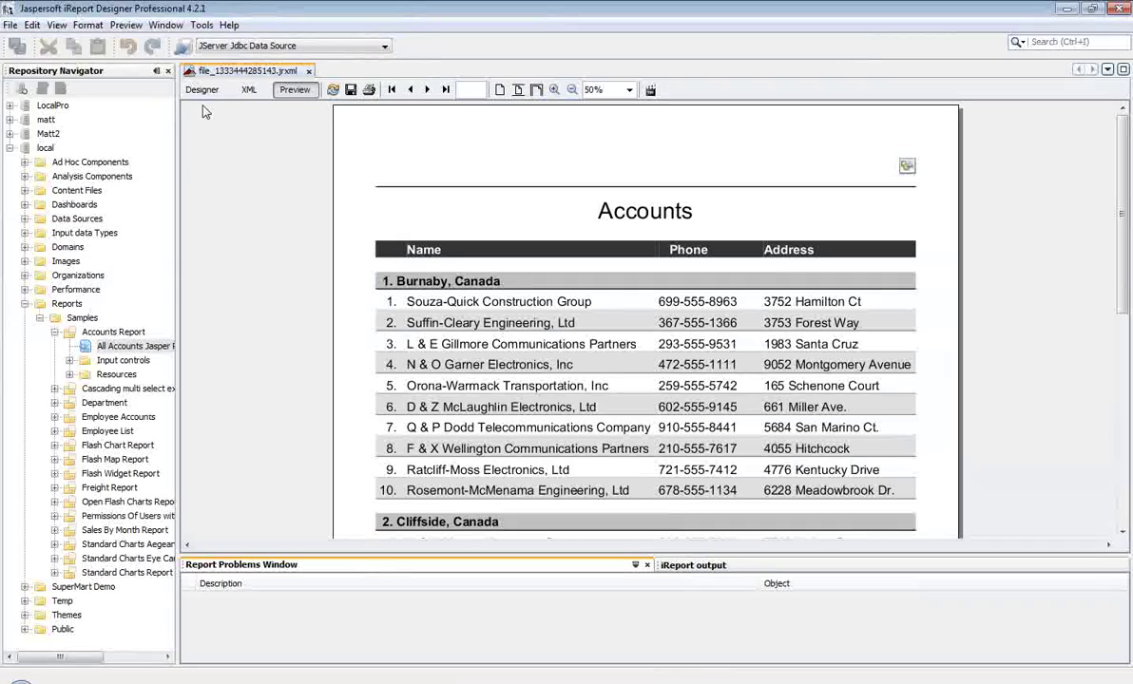
left_click(199, 91)
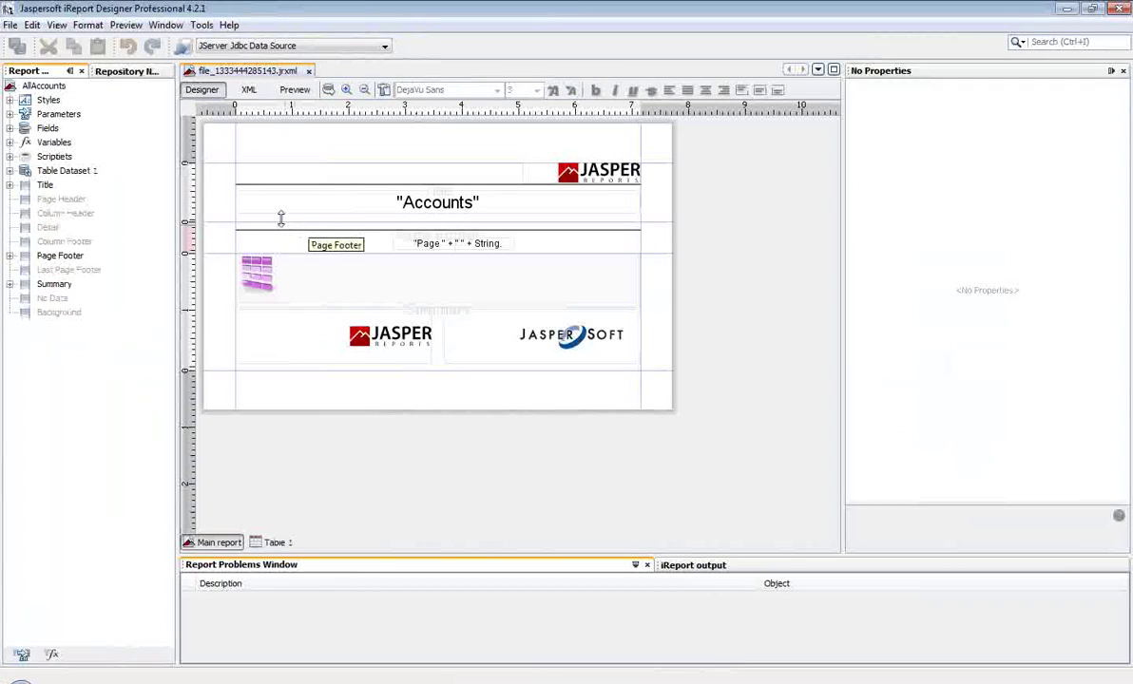
left_click(125, 71)
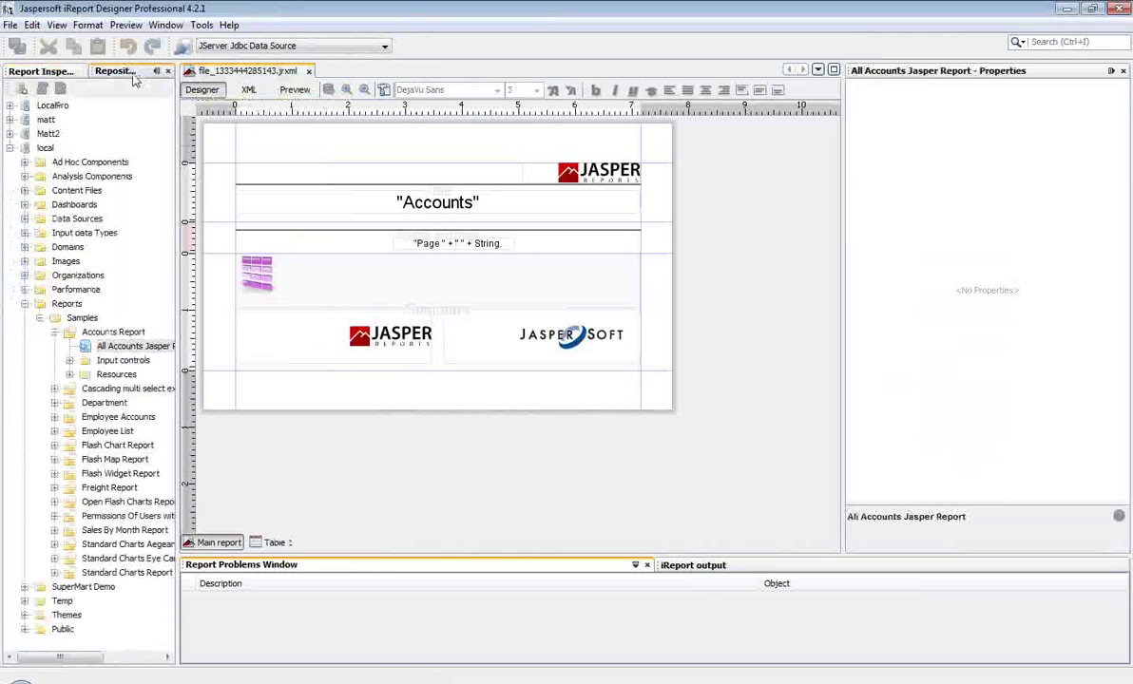
left_click(43, 150)
right_click(48, 149)
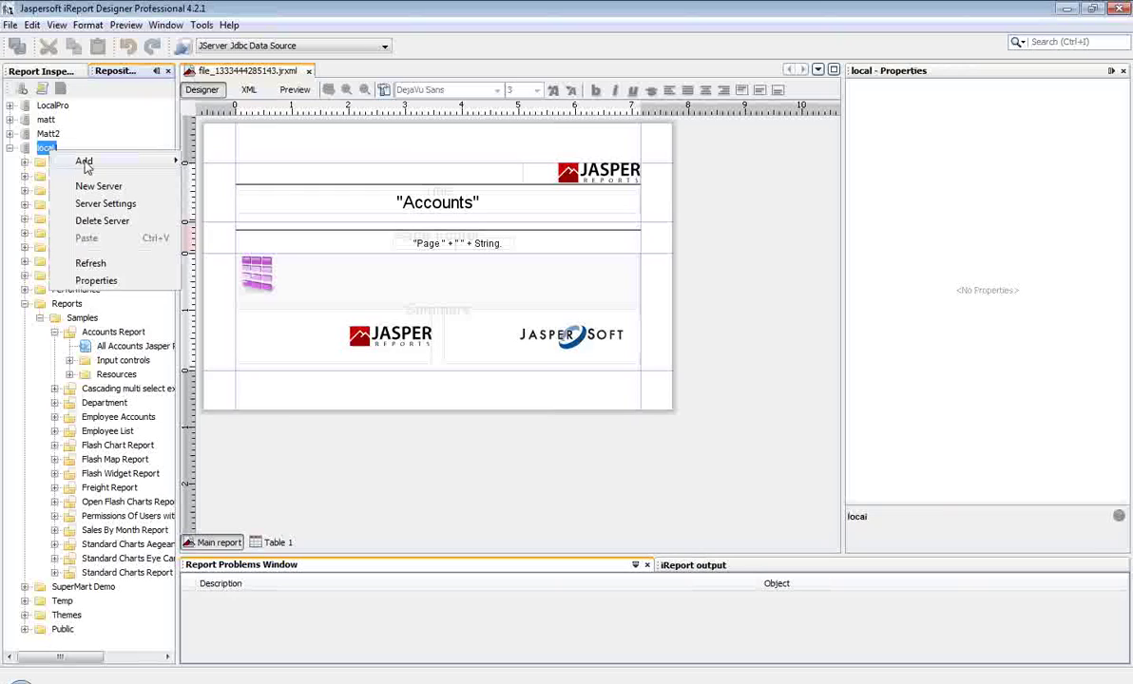
left_click(105, 203)
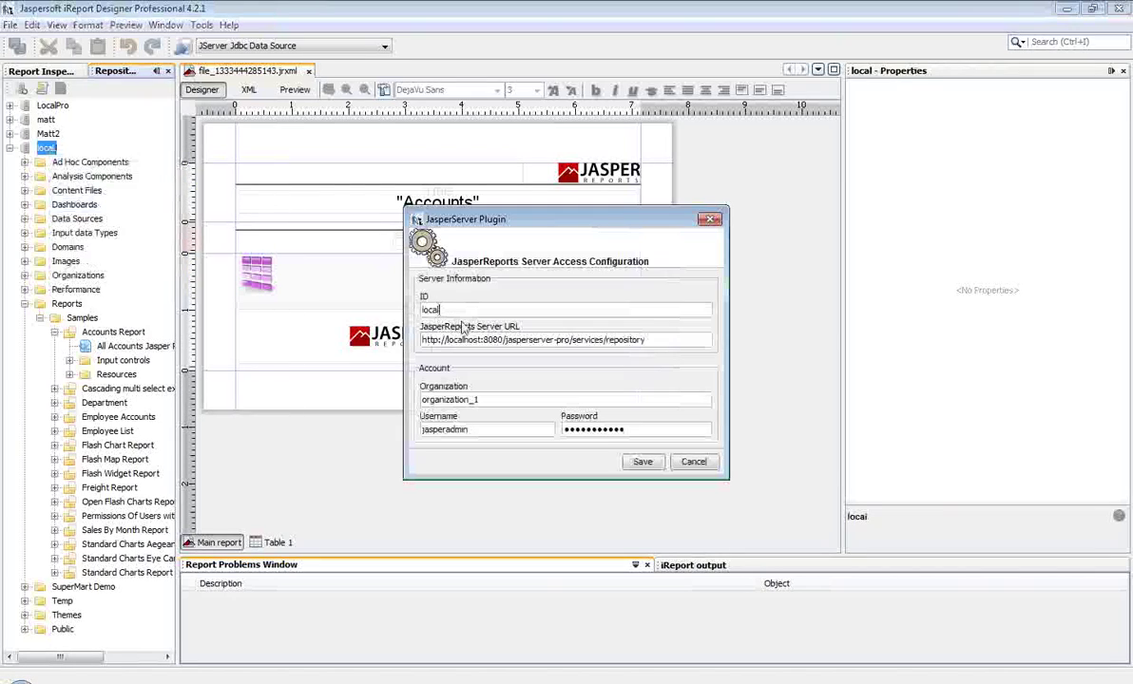
Step: Review the server URL, cancel the settings unchanged, and close file_1333444285143.jrxml
left_click_drag(425, 340, 573, 340)
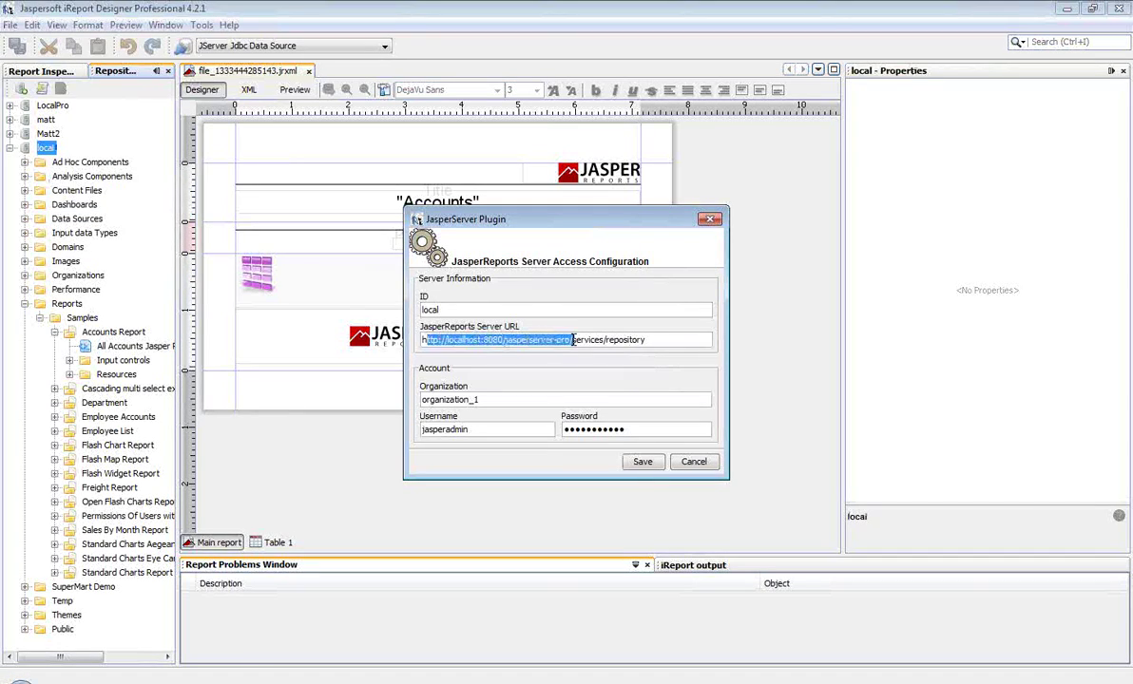
left_click(665, 341)
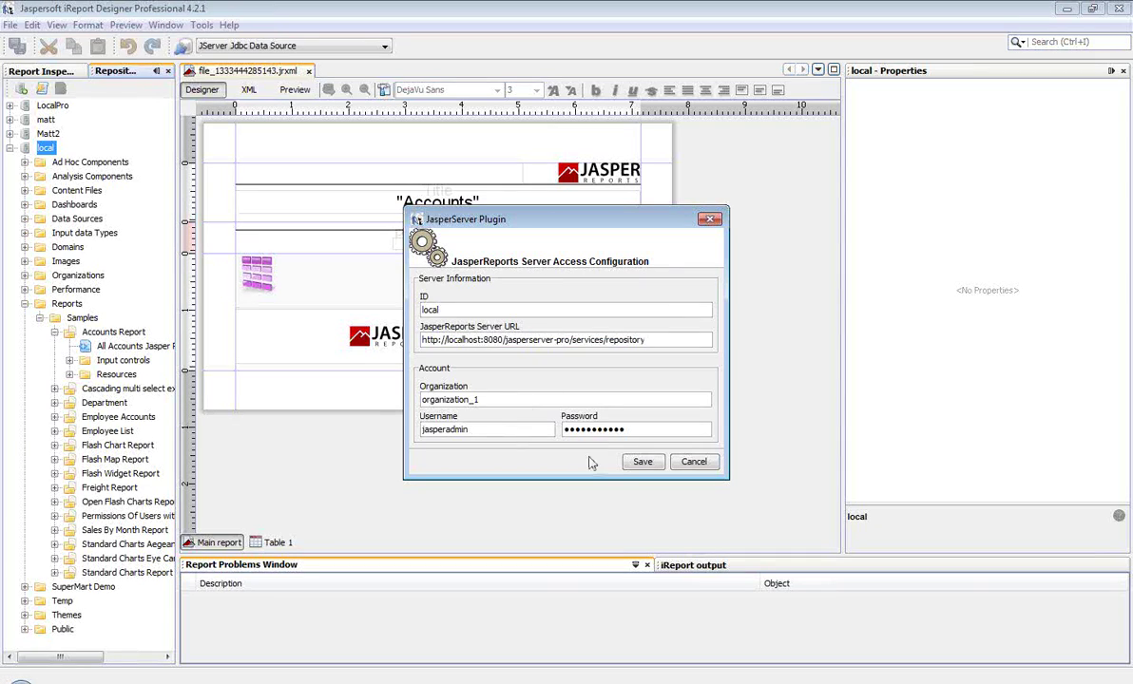
left_click(679, 469)
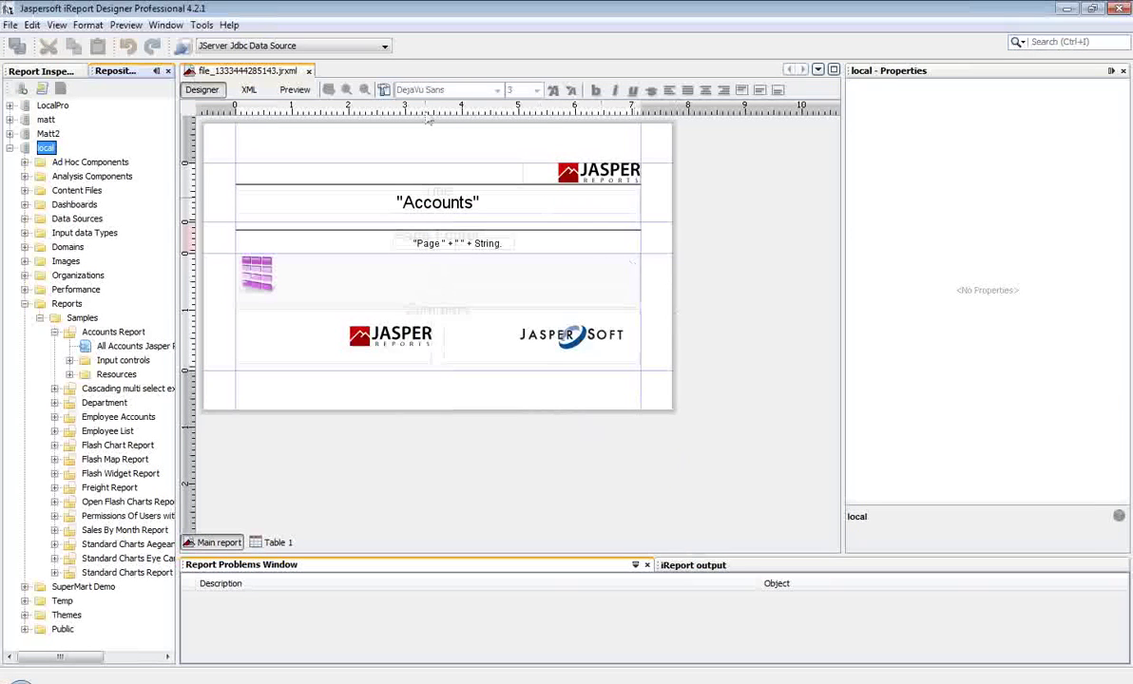
left_click(310, 73)
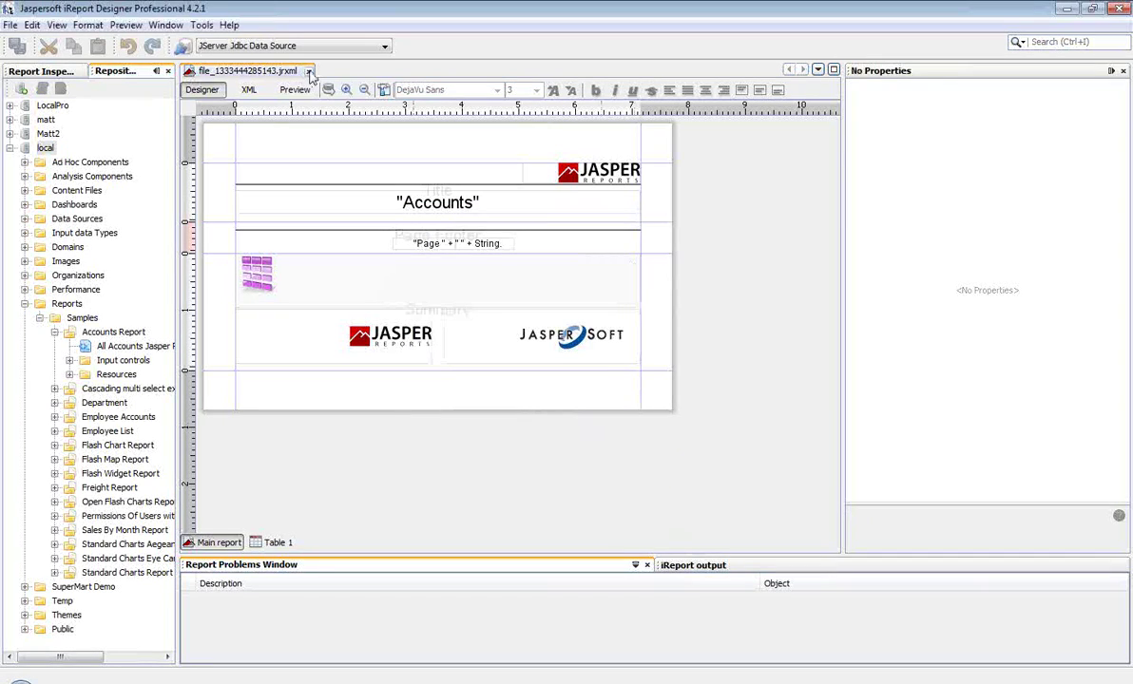
left_click(310, 72)
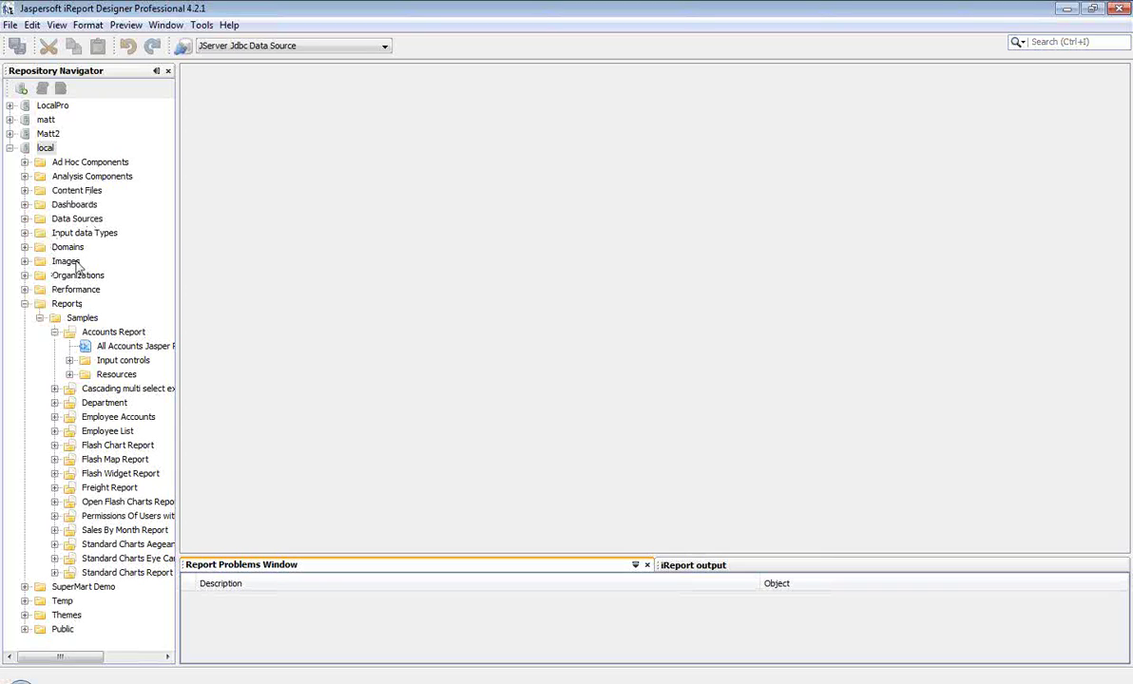
Step: Run the Accounts Report from Reports > Samples as a JasperServer report, viewing 43 pages
left_click(112, 346)
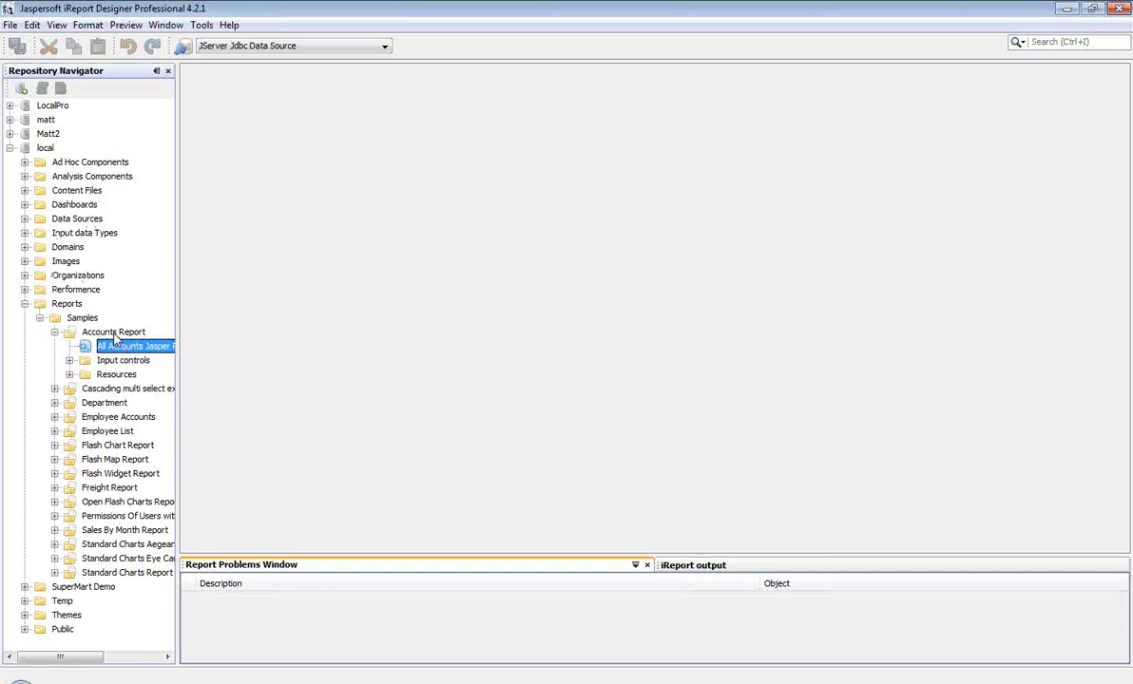
left_click(113, 333)
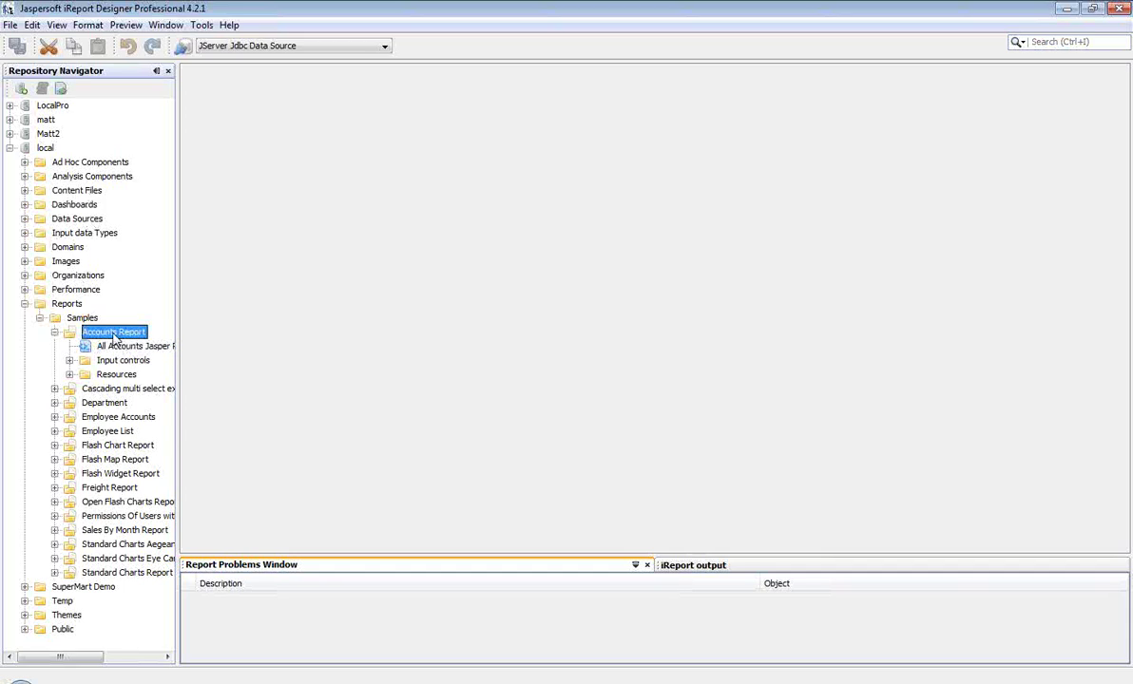
right_click(114, 339)
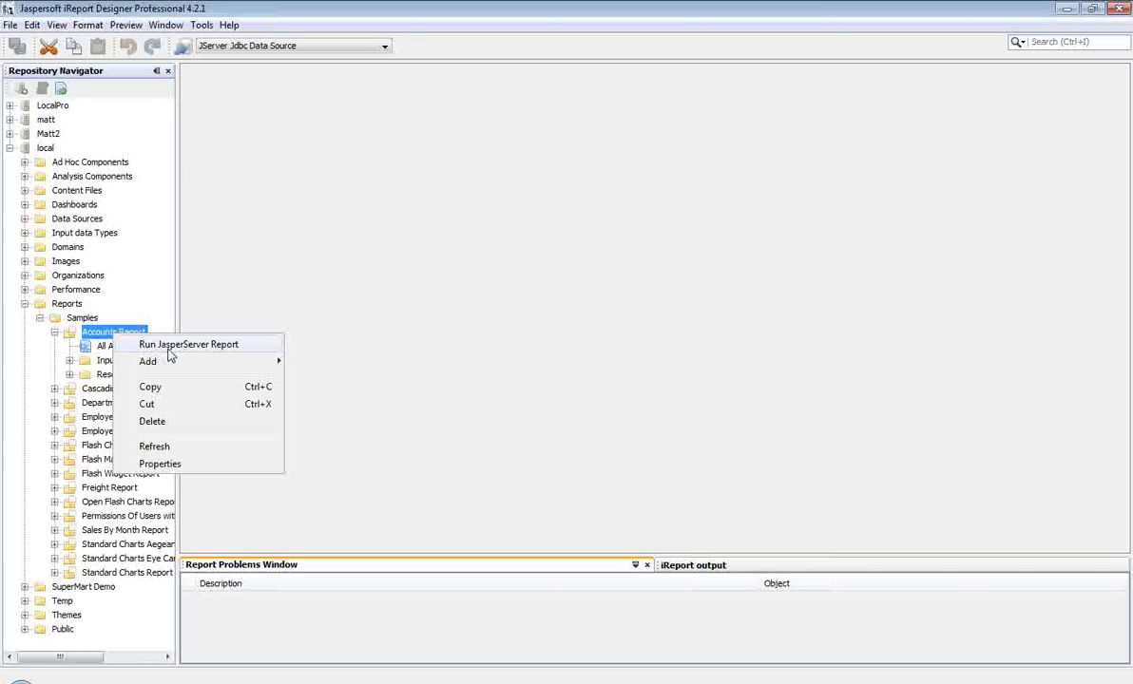
left_click(255, 345)
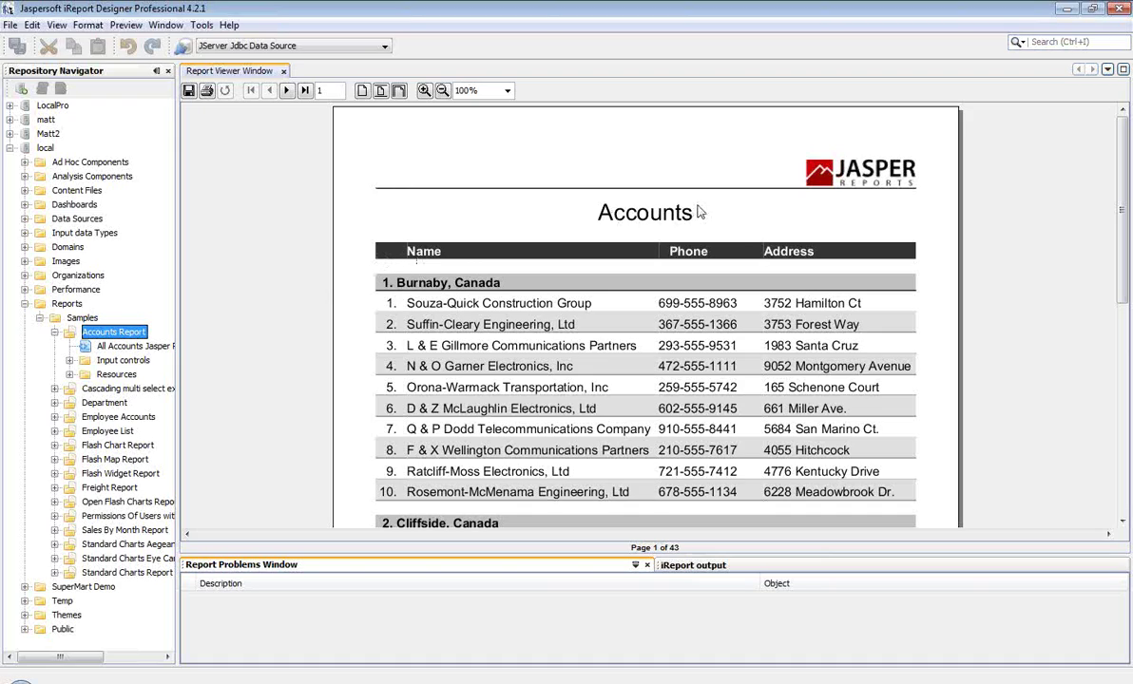
Step: Minimize the designer and open the Web Services Report (SOAP) page to load the Accounts PDF
left_click(1067, 9)
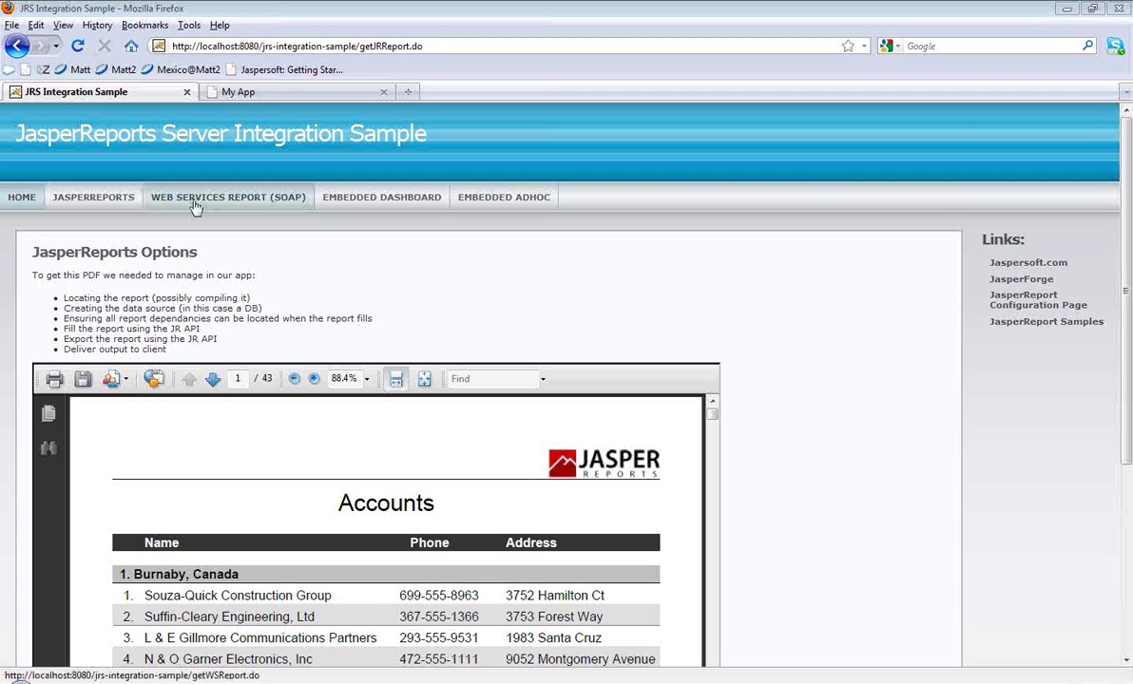
left_click(195, 206)
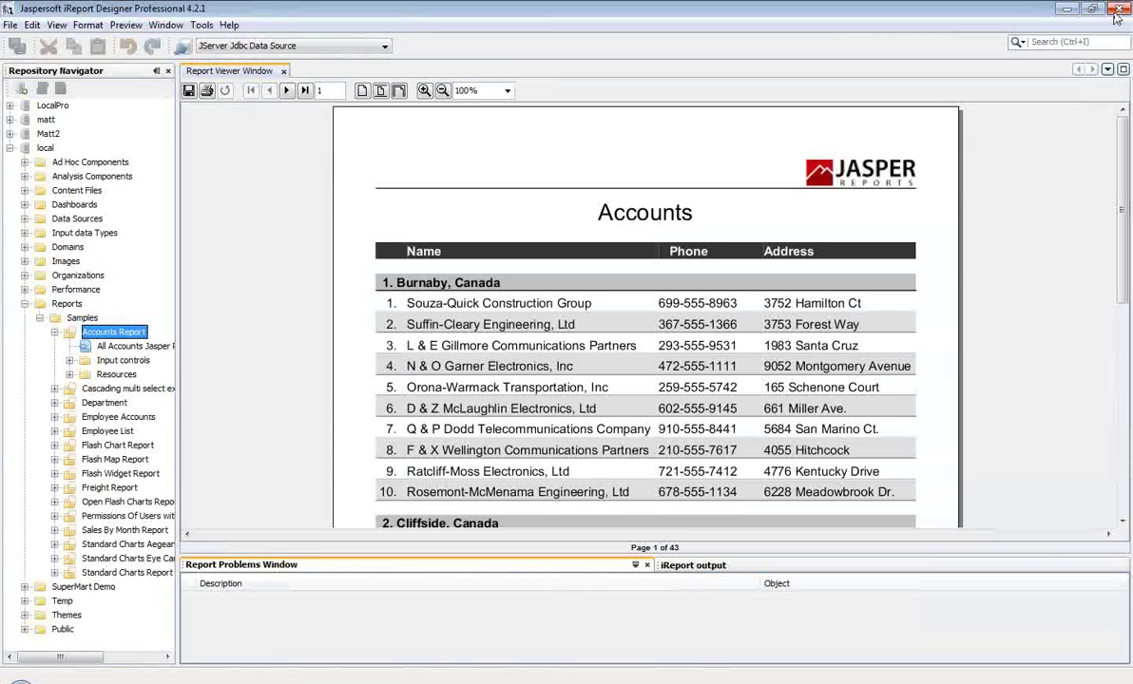
left_click(1118, 11)
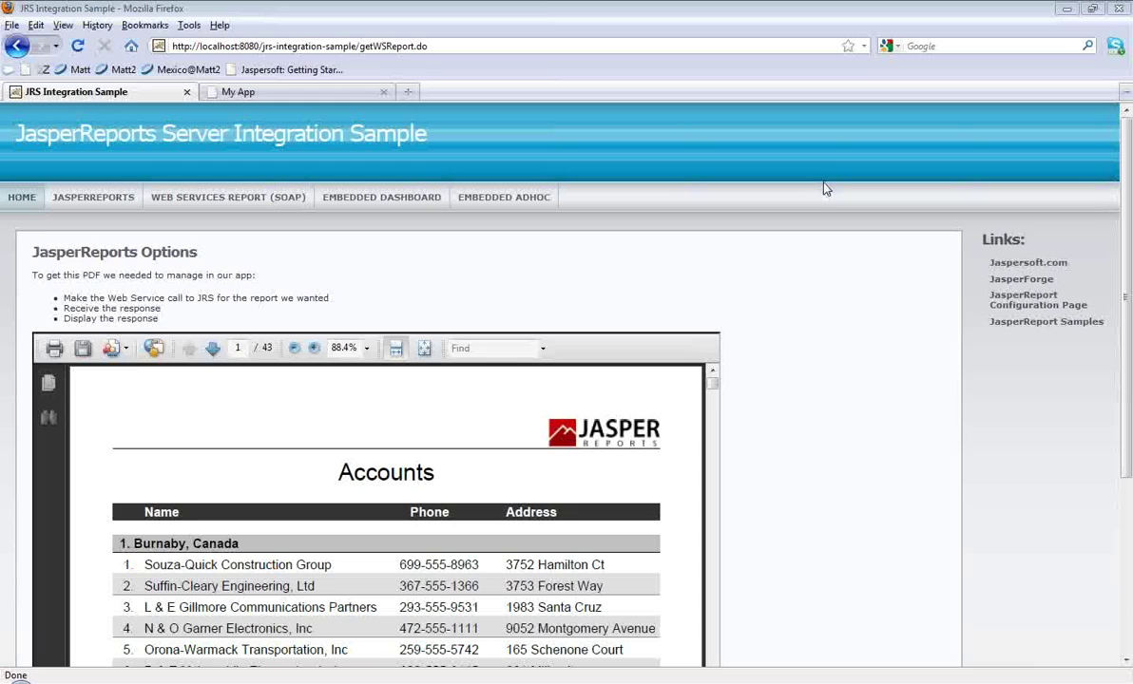
Step: Log in to My Report App with the JasperServer admin username and password
left_click(305, 95)
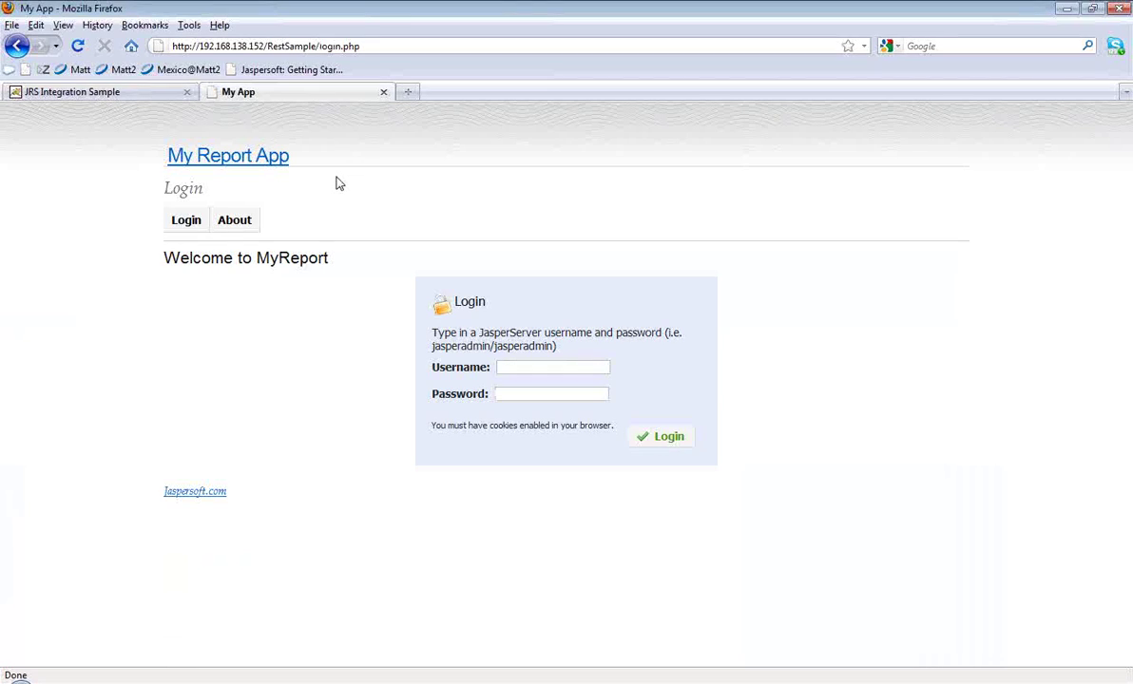
left_click(528, 367)
type("jasp")
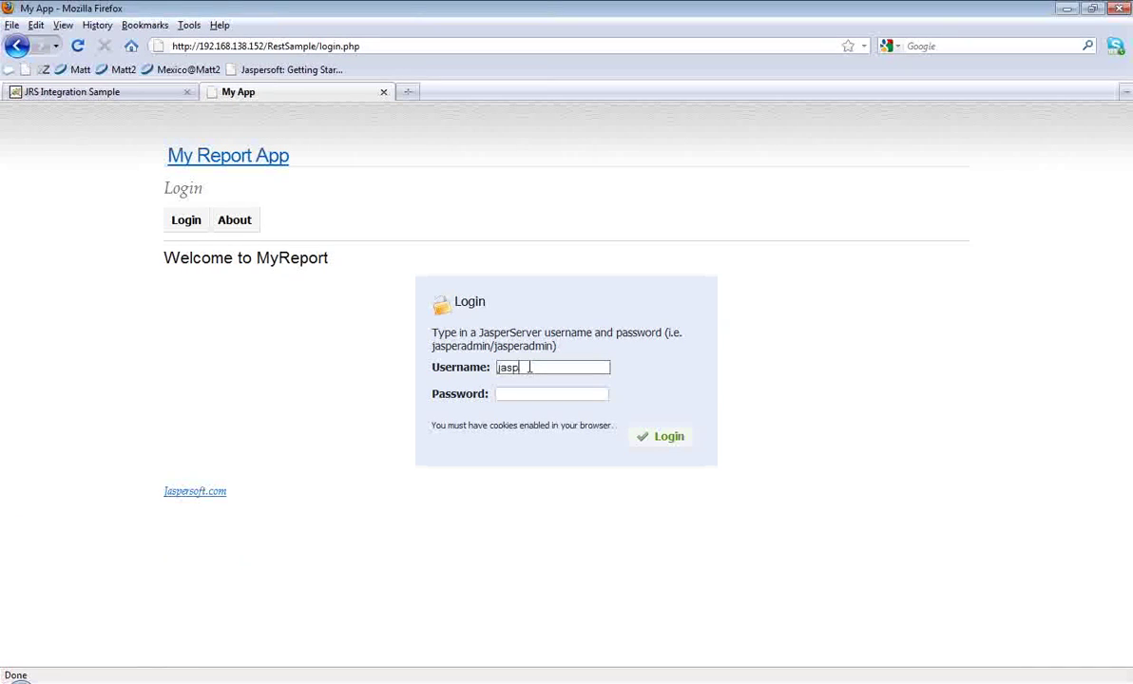
type("eradmin")
key("Tab")
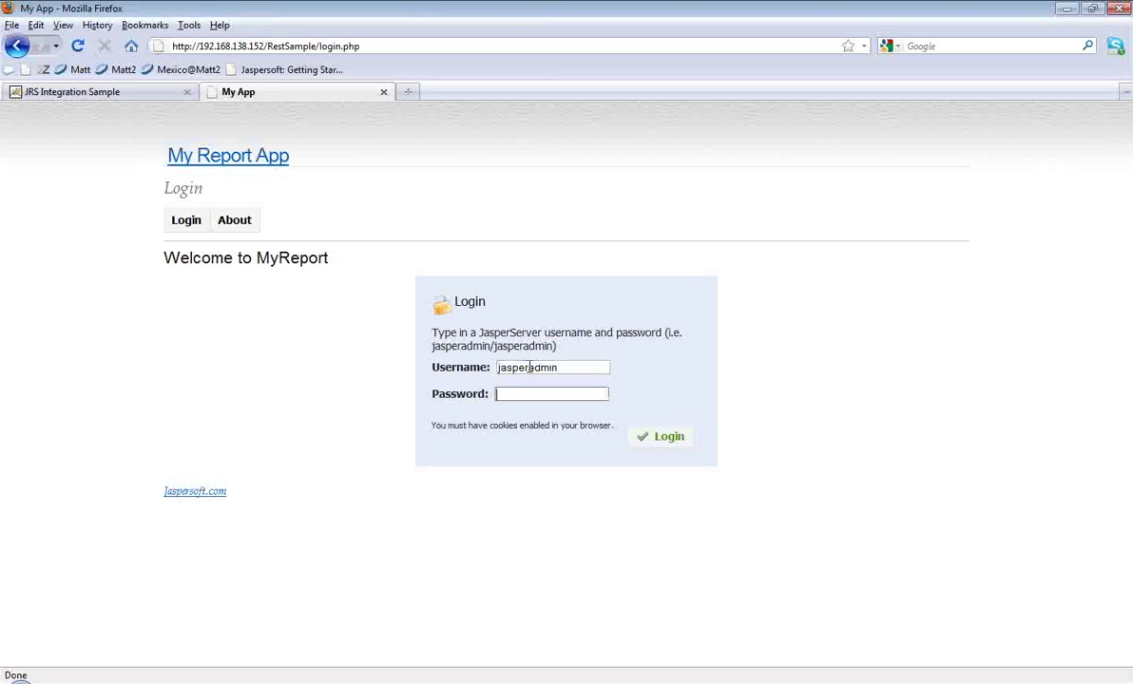
type("jasperadmin")
key("Return")
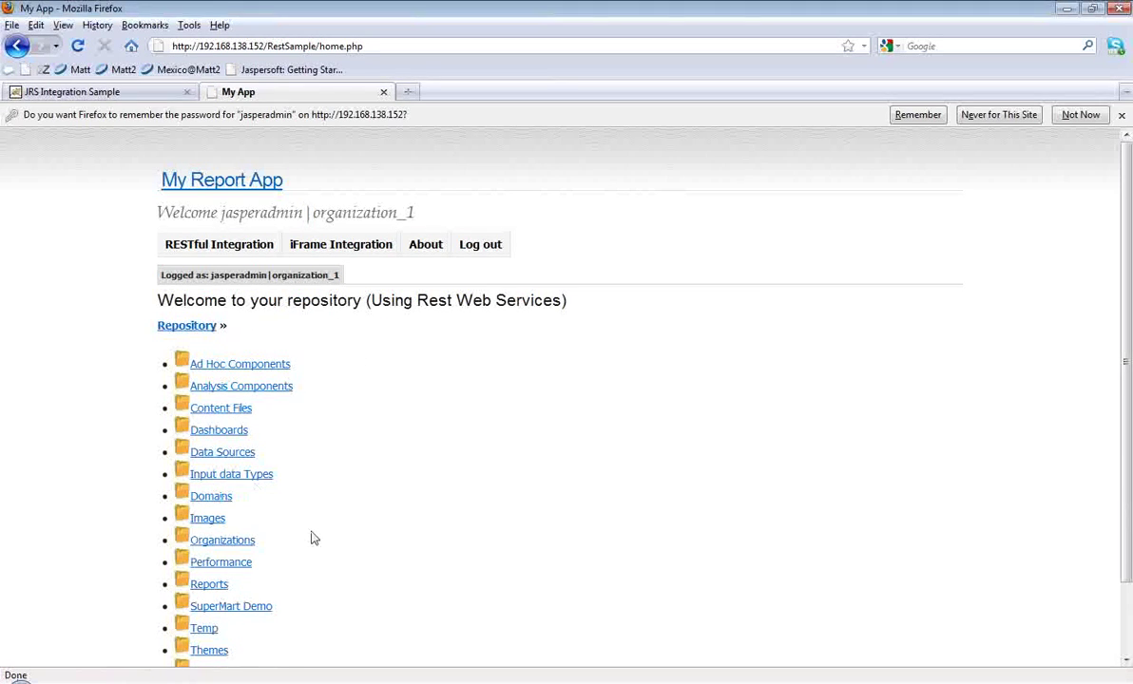
Step: Browse to Reports > Samples > Accounts Report to open the AllAccounts report page
scroll(313, 539, "down", 2)
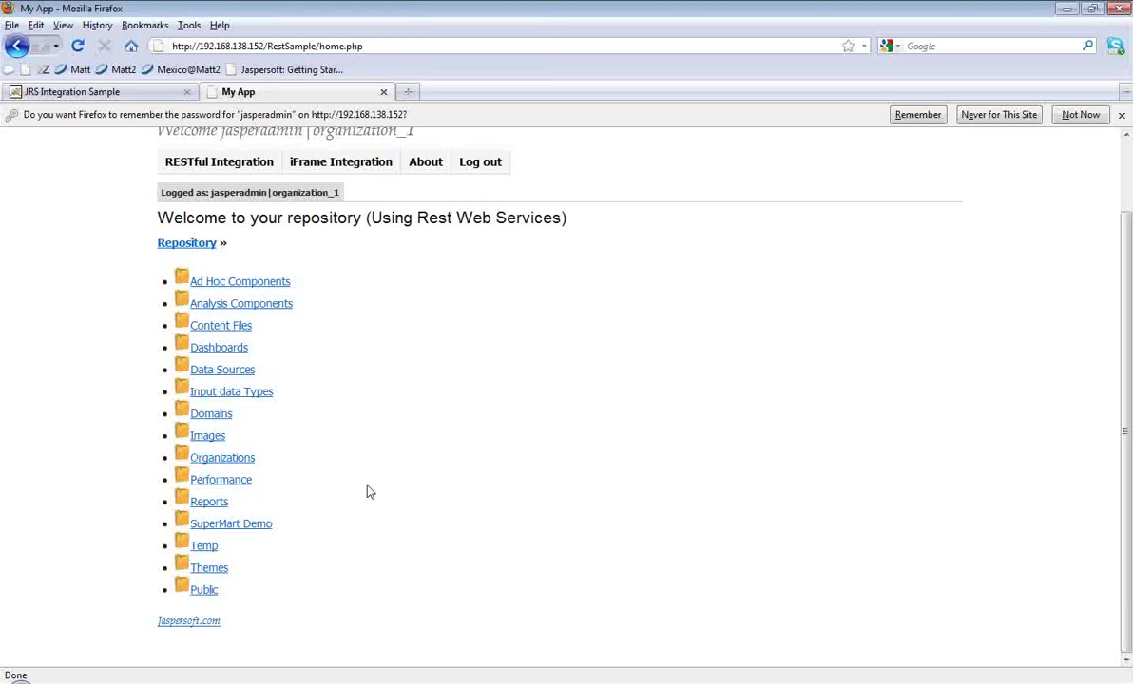
left_click(213, 503)
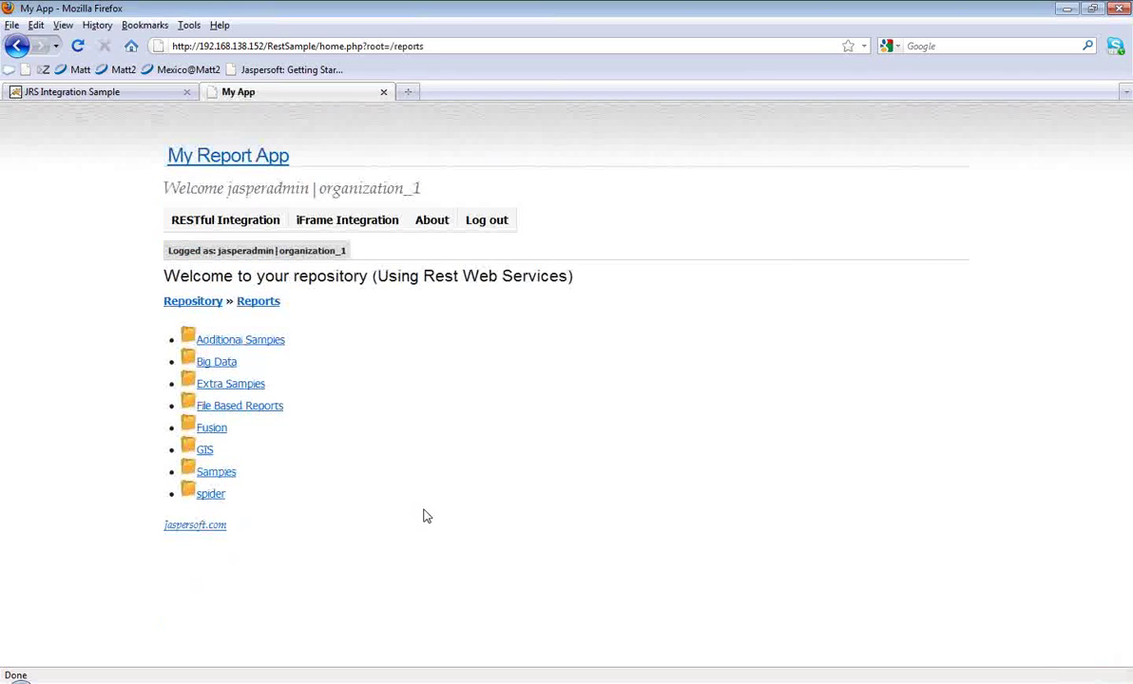
left_click(218, 473)
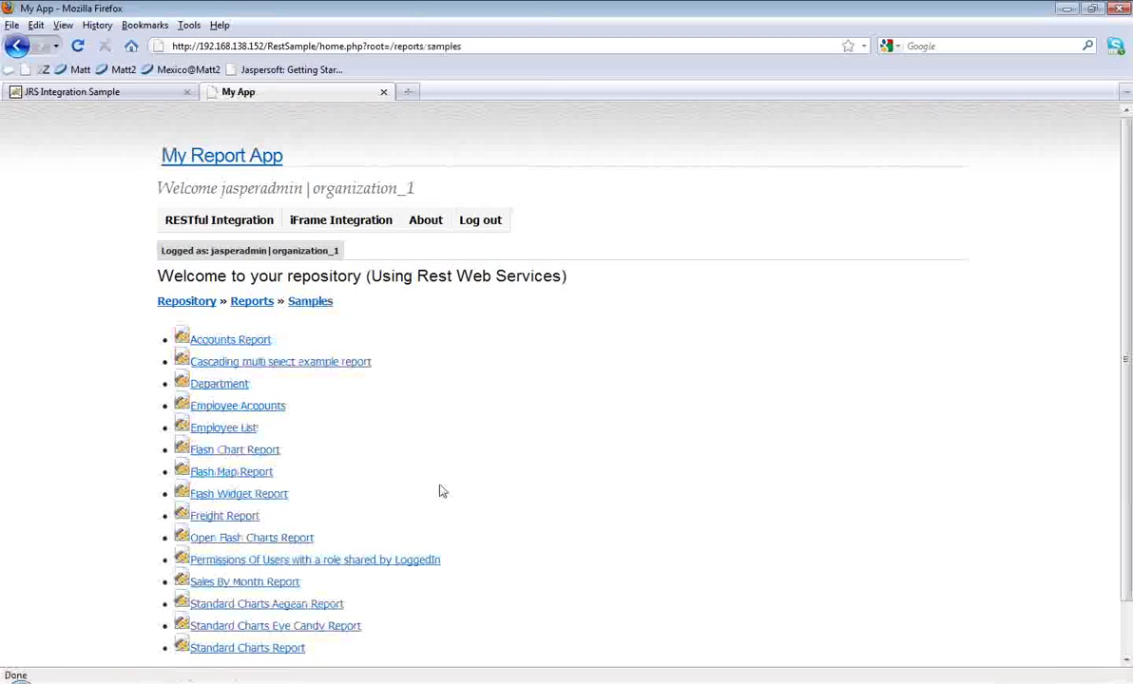
left_click(263, 345)
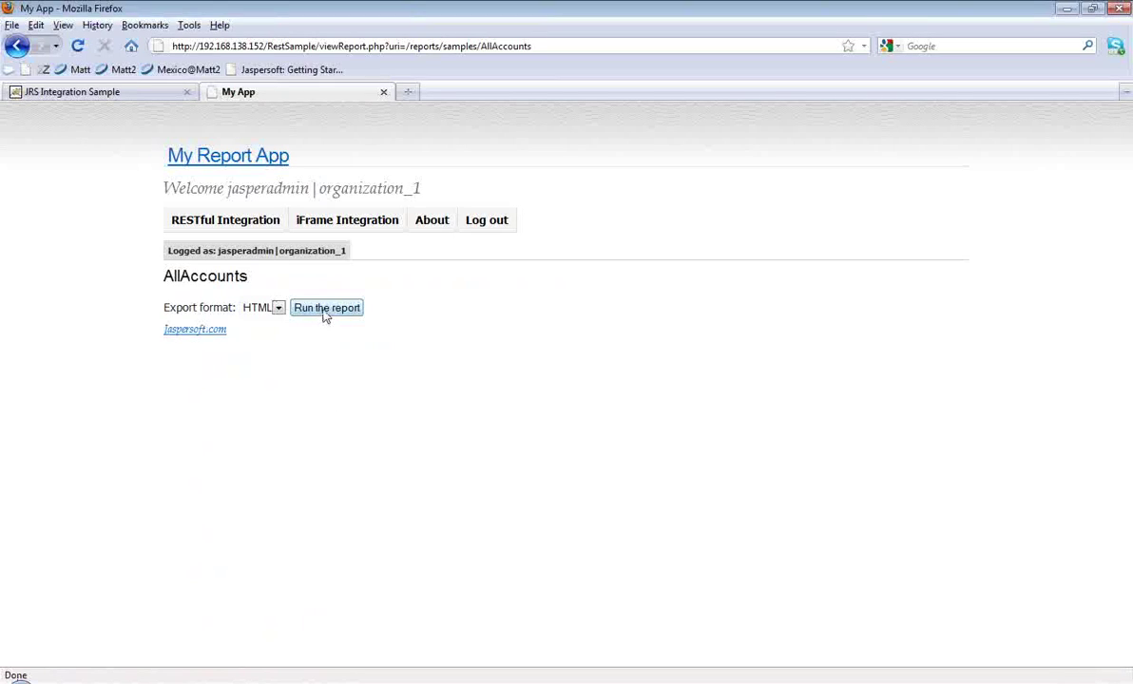
Step: Run the AllAccounts report with HTML export and scroll through the rendered Accounts table
left_click(322, 312)
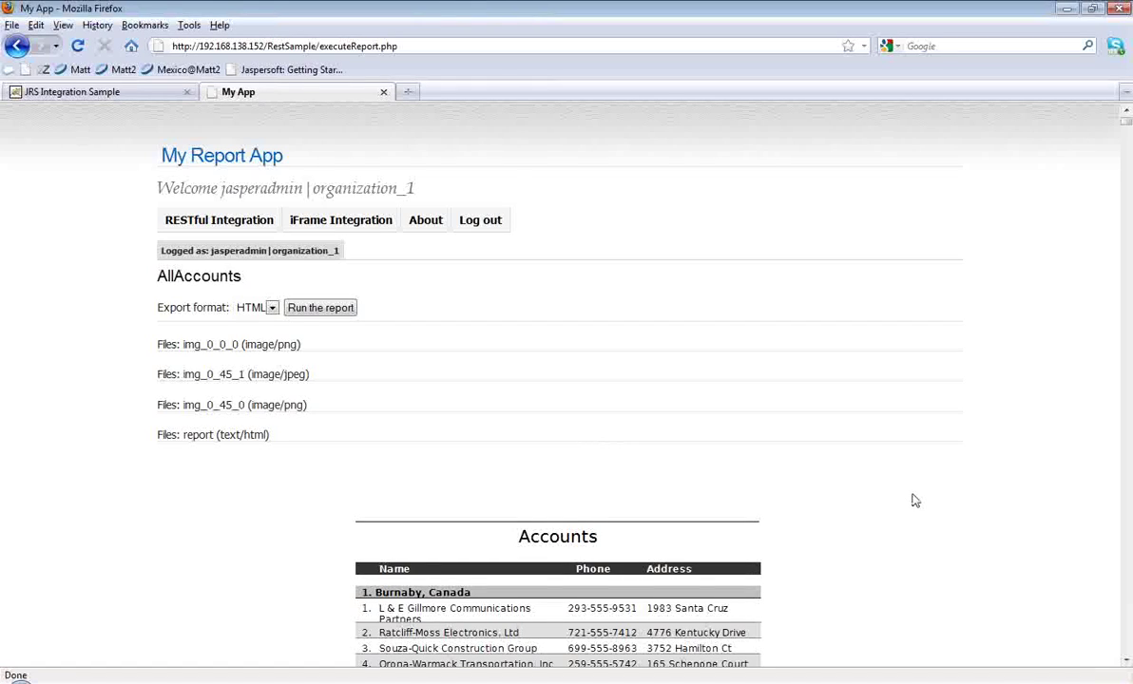
scroll(915, 501, "down", 6)
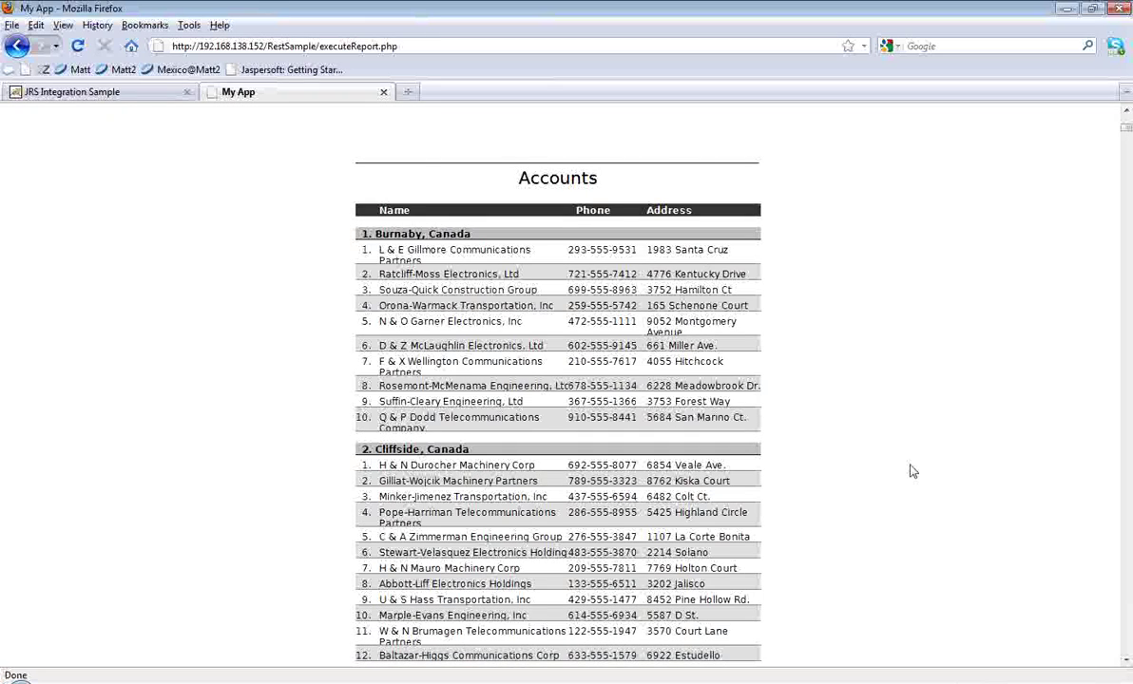
scroll(910, 478, "down", 2)
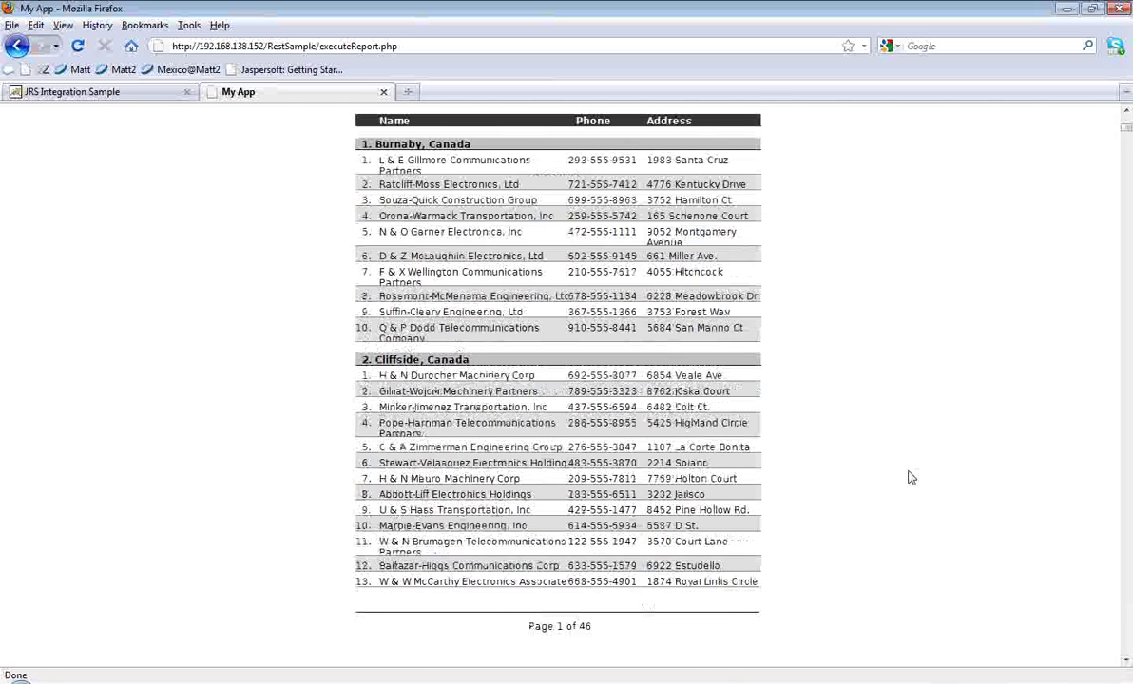
scroll(910, 477, "down", 10)
scroll(910, 478, "down", 4)
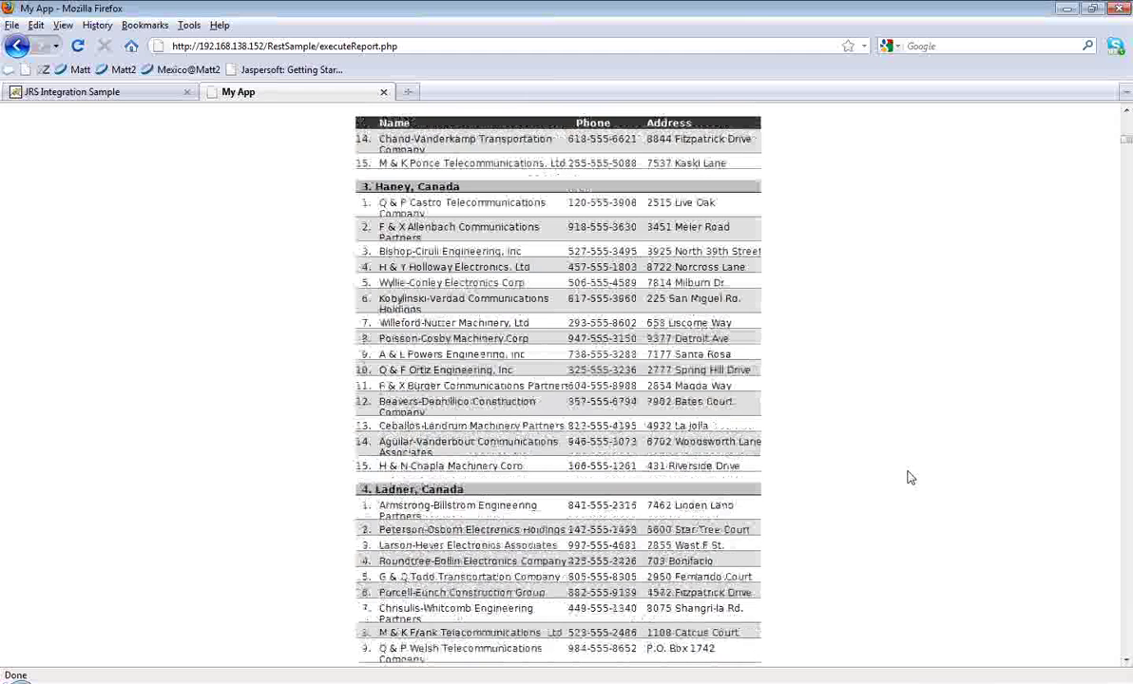
scroll(910, 477, "up", 20)
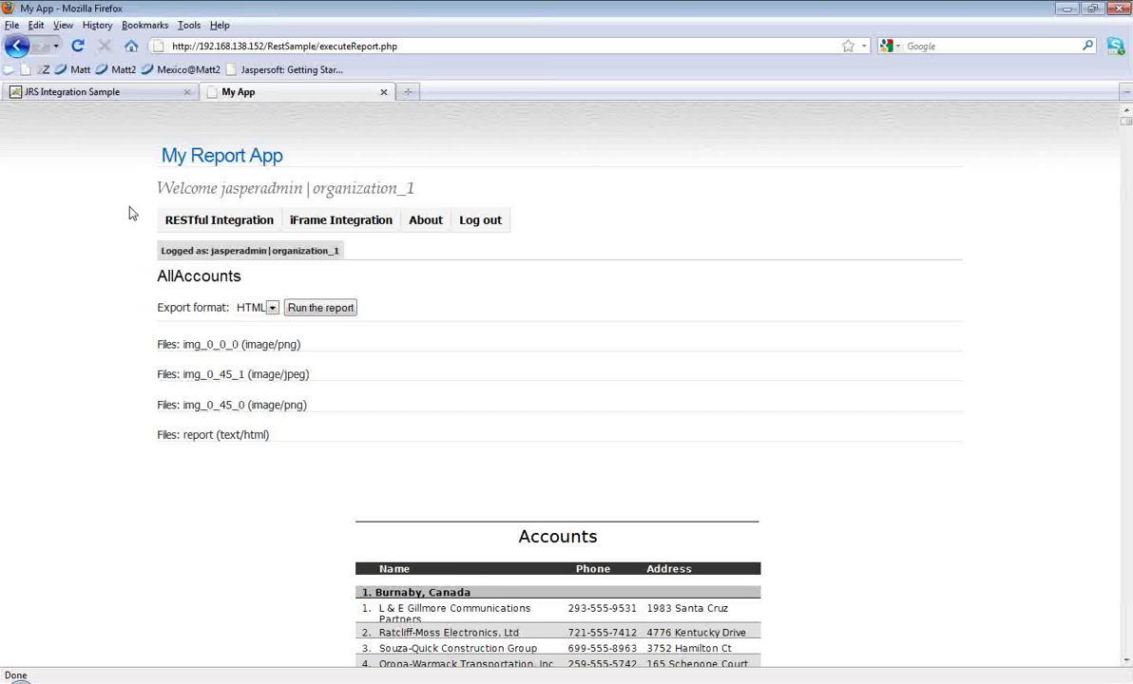
Step: Switch to the JRS Integration Sample tab and show the EMBEDDED DASHBOARD page
left_click(114, 95)
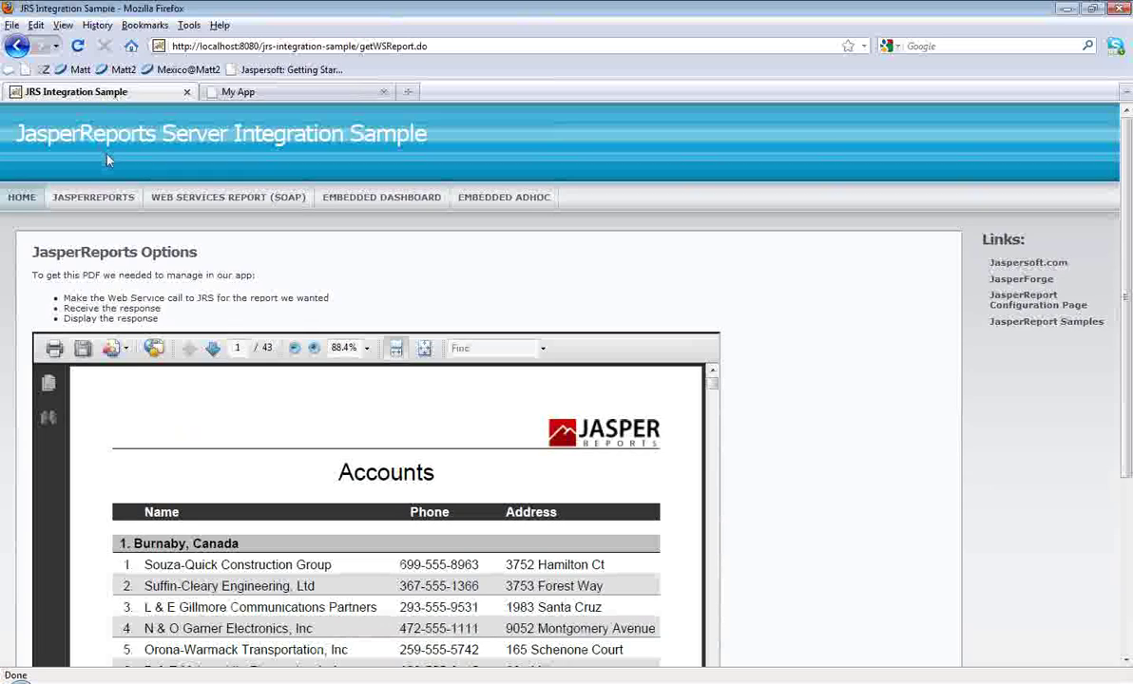
left_click(369, 214)
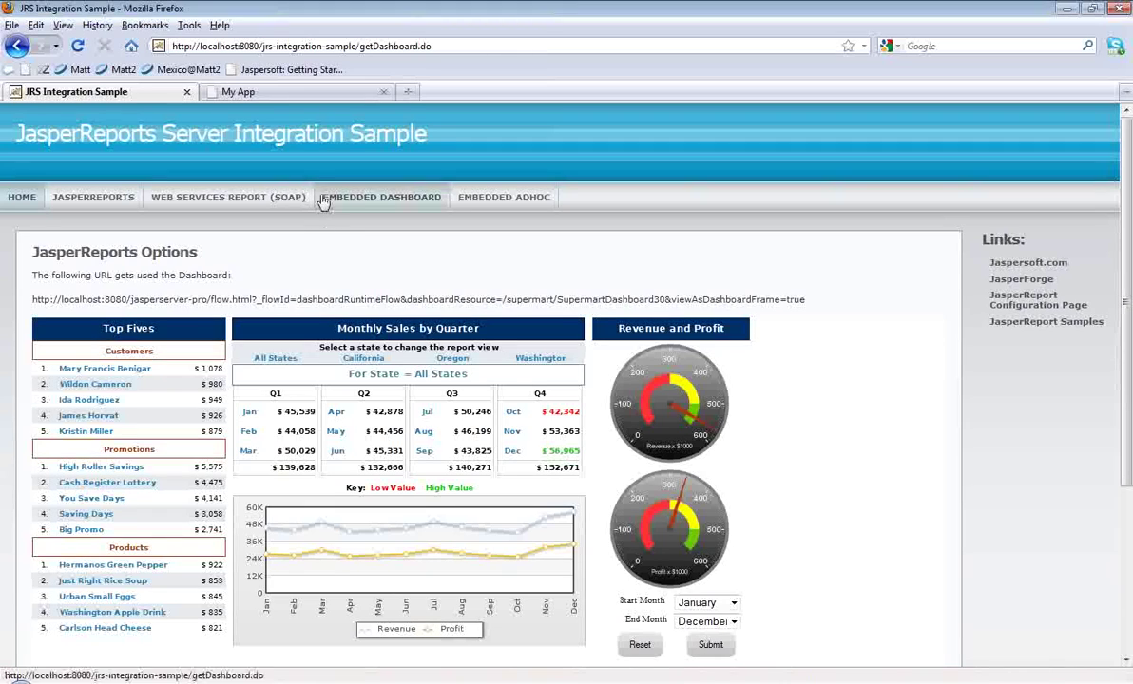
Step: Show the iFrame Integration page in My Report App, then minimize the browser
left_click(281, 92)
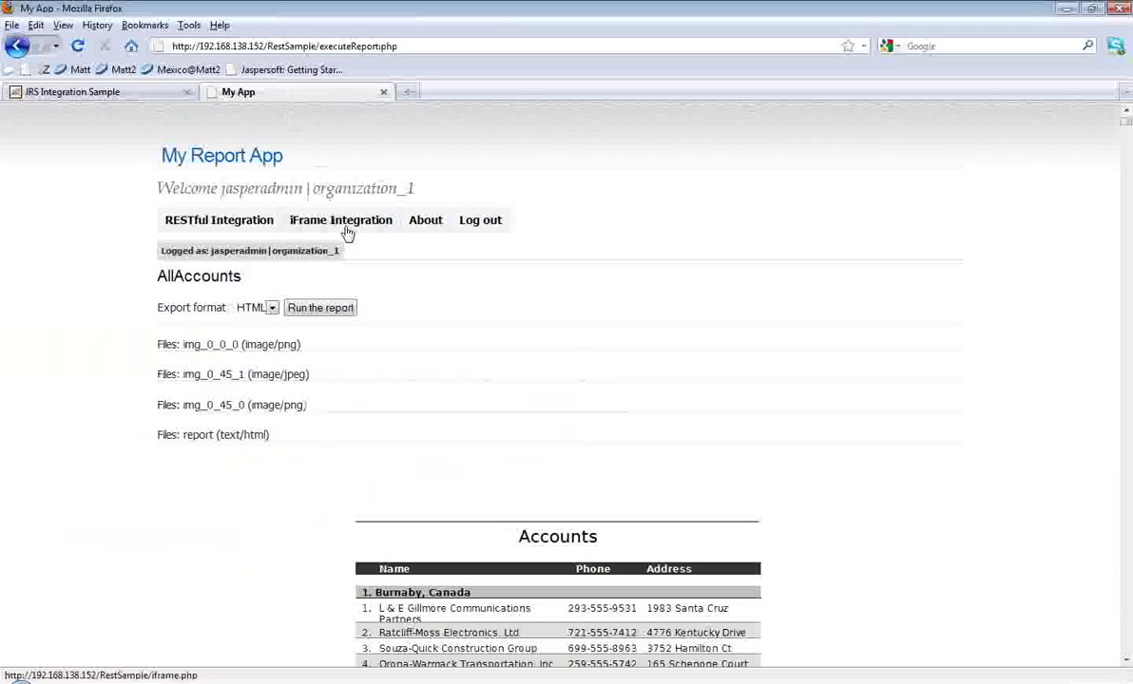
left_click(348, 232)
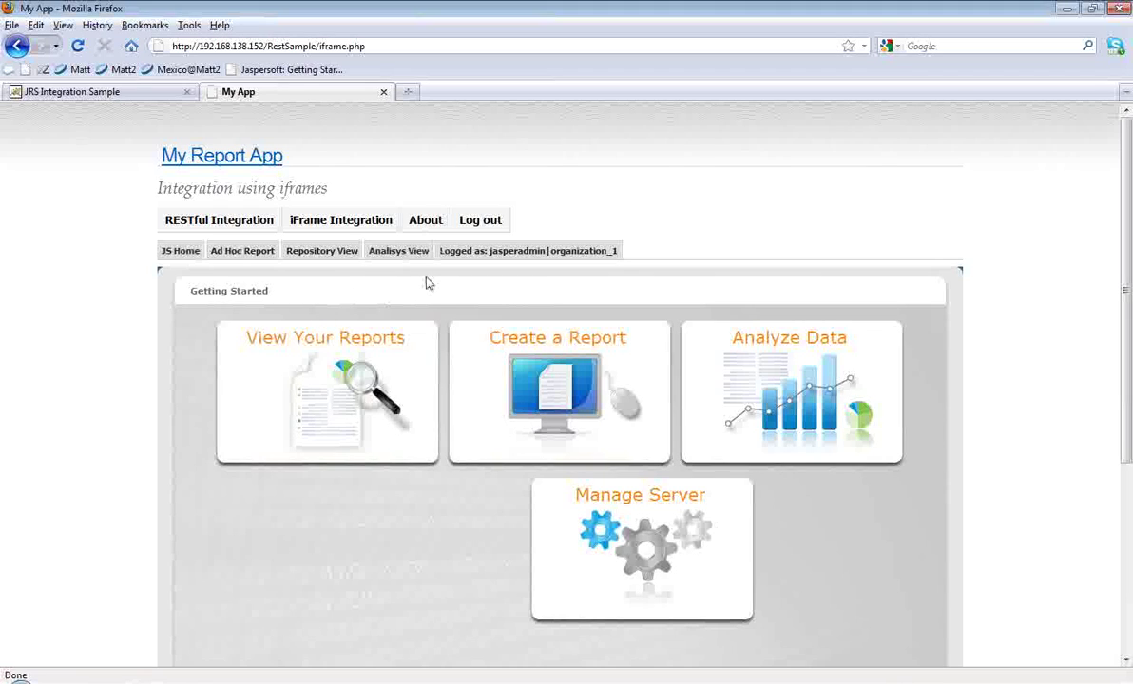
left_click(1066, 8)
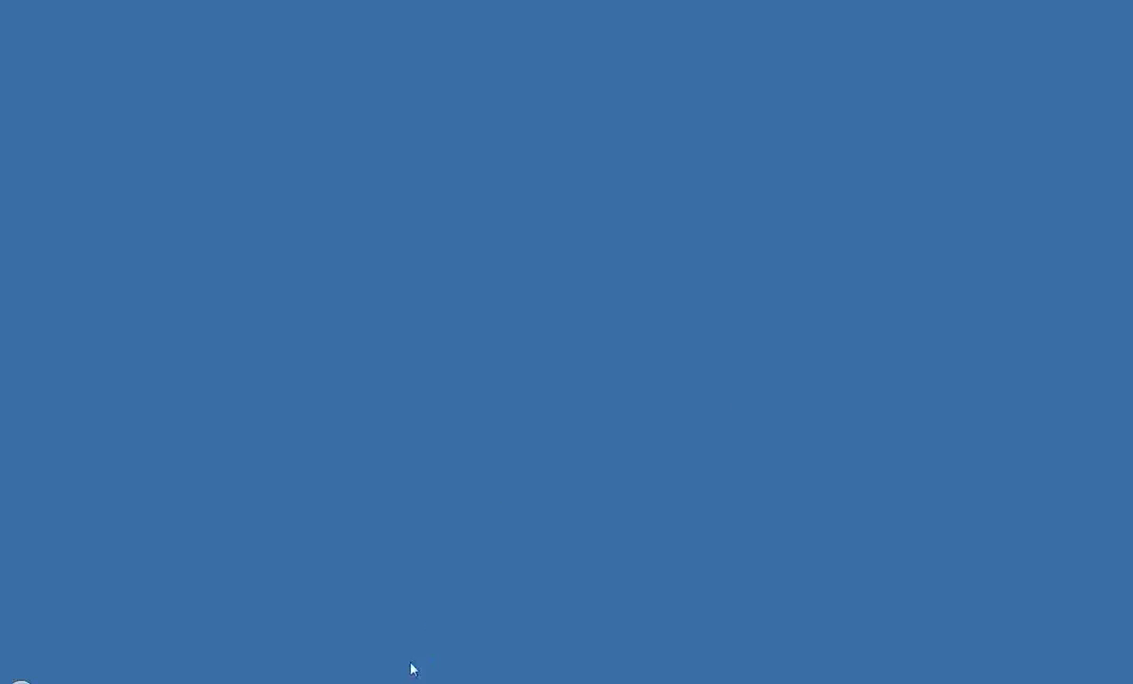
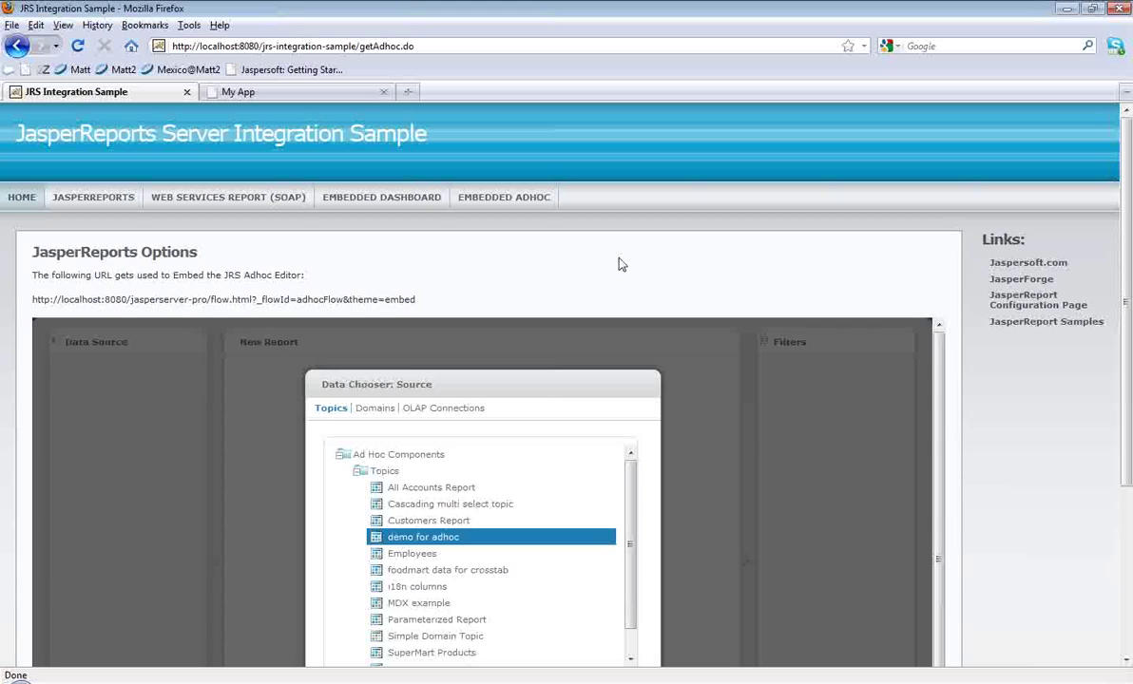
Step: Bring the embedded Ad Hoc editor's Data Chooser: Source dialog fully into view and show its source list
scroll(619, 267, "down", 2)
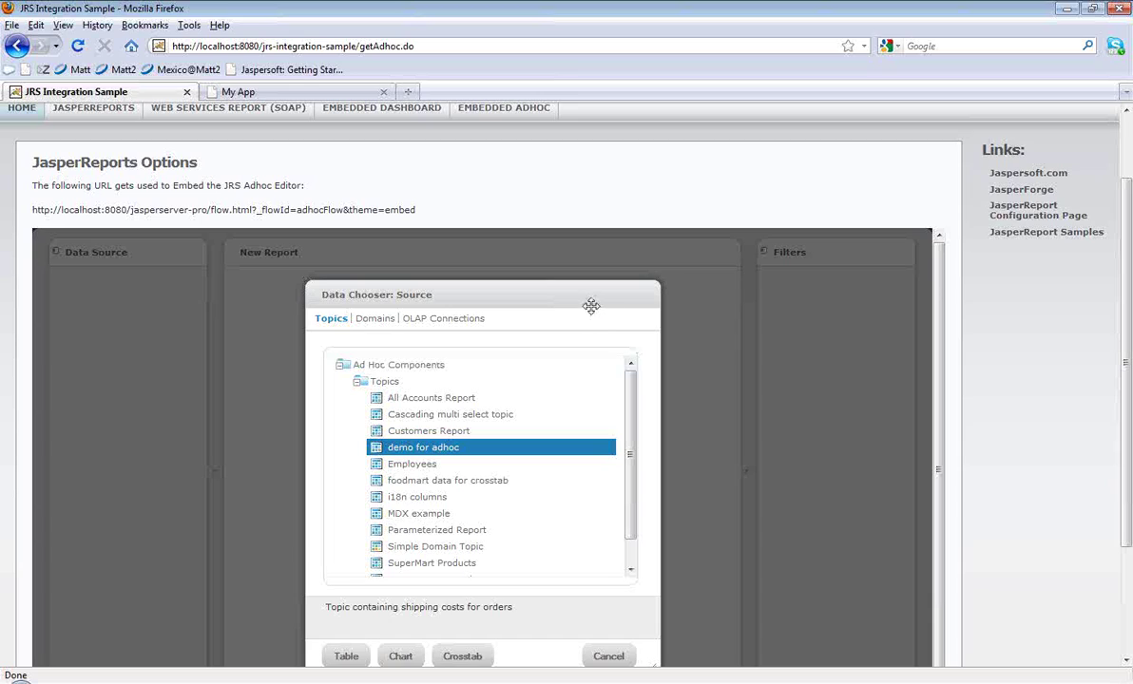
left_click_drag(596, 300, 605, 281)
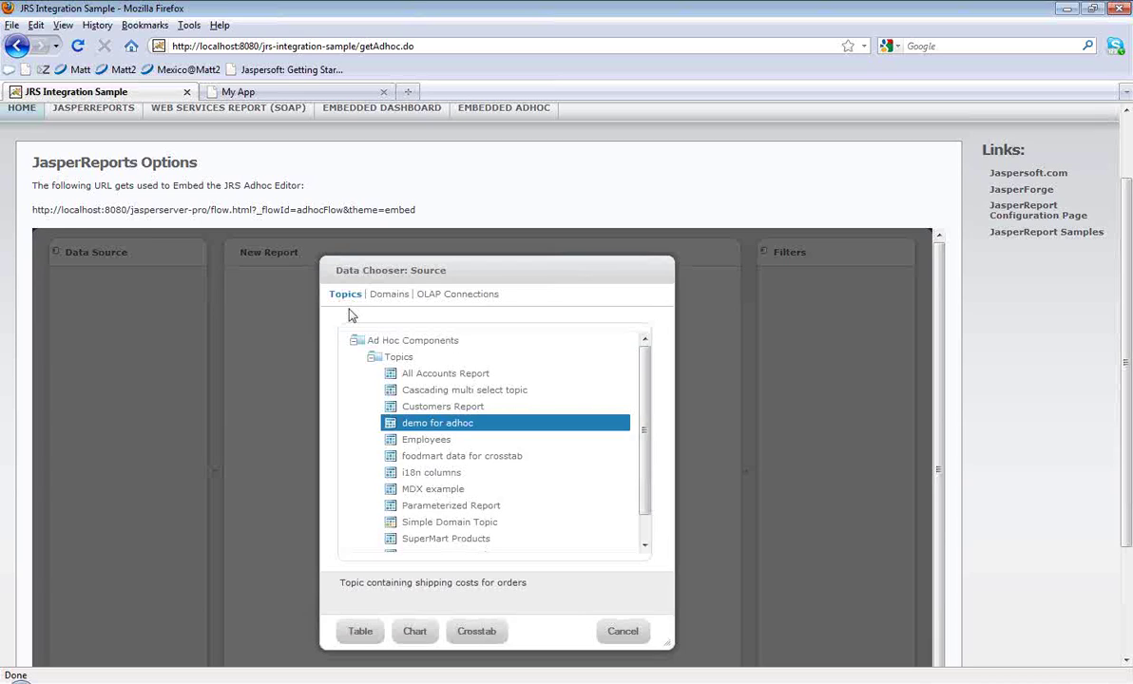
left_click(404, 302)
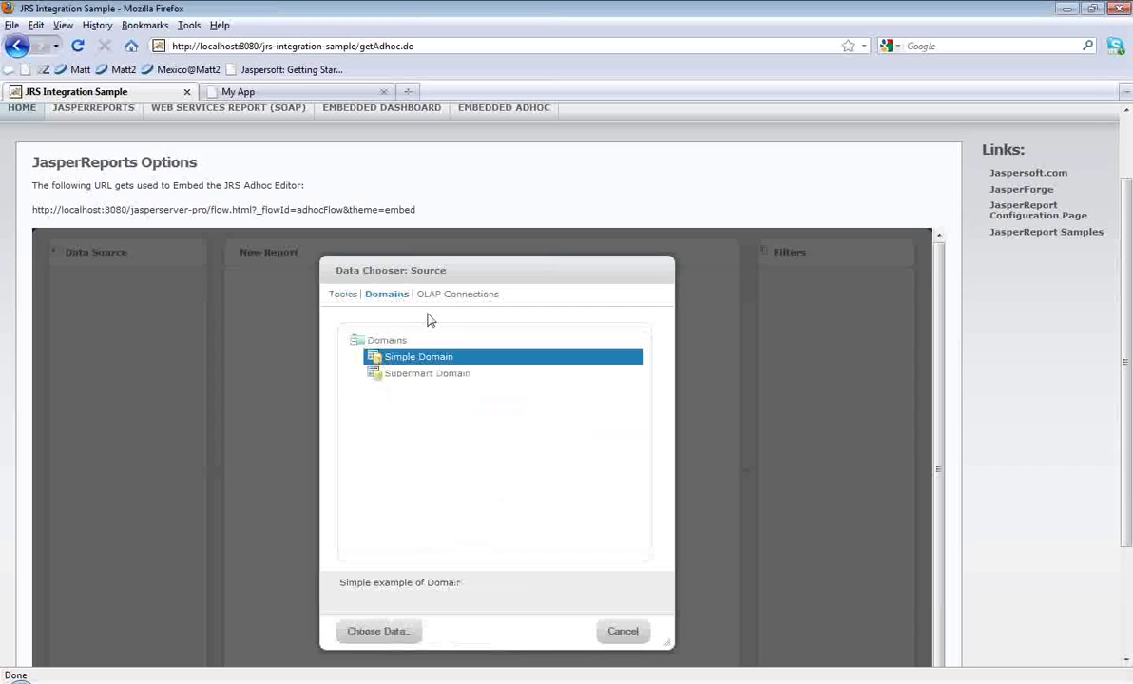
Step: Browse the Domains and OLAP Connections lists, then choose the Parameterized Report topic
left_click(431, 299)
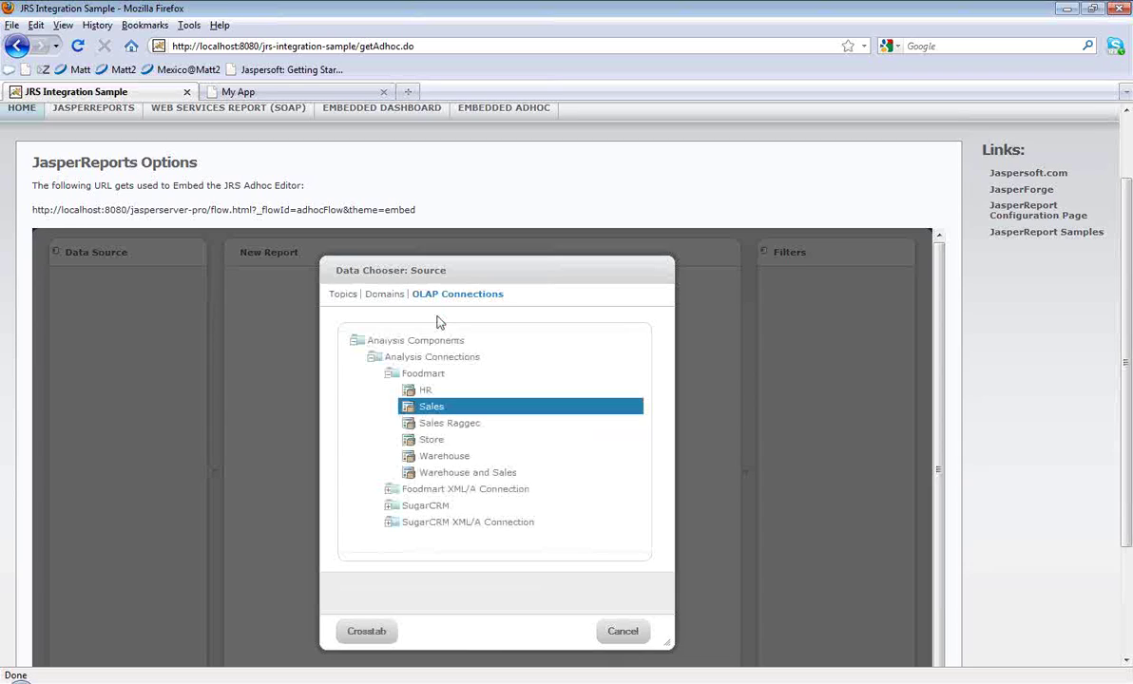
left_click(345, 297)
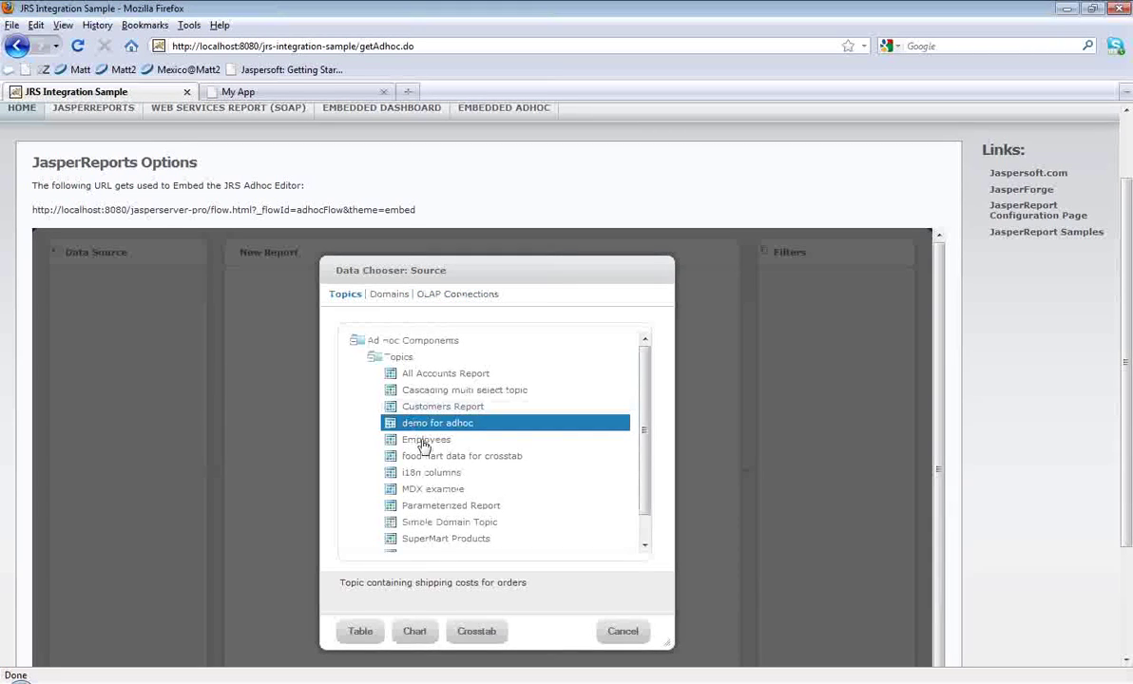
double_click(471, 507)
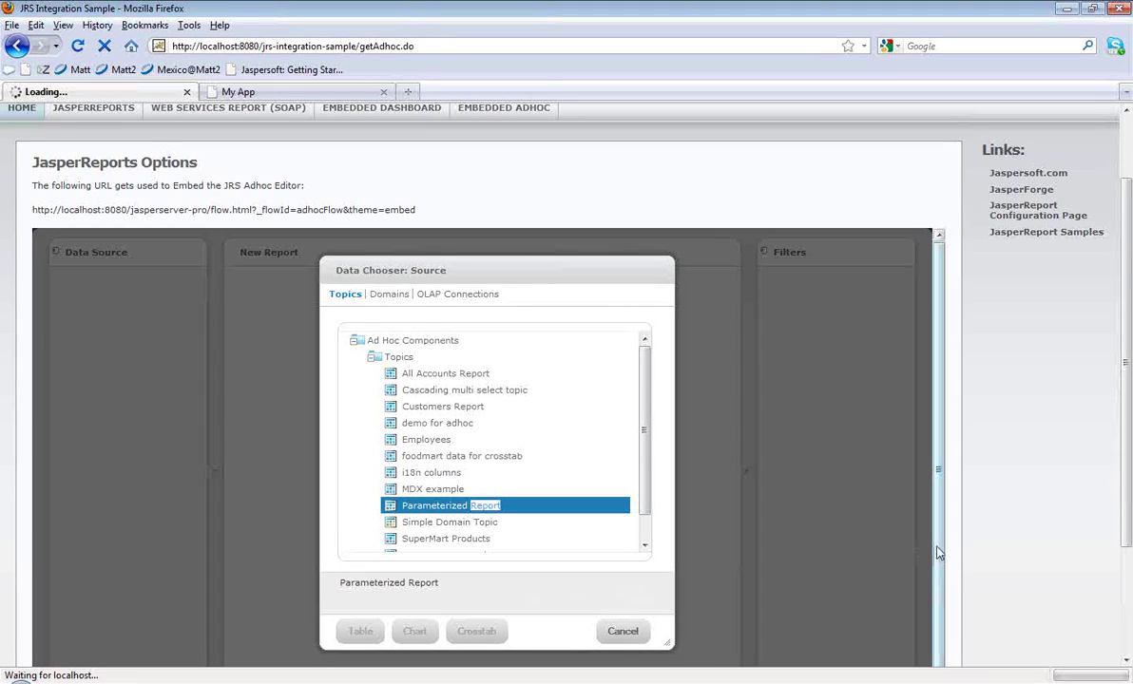
Step: Add Order Date, Request Date, Ship Address and Freight as table columns
scroll(954, 546, "down", 2)
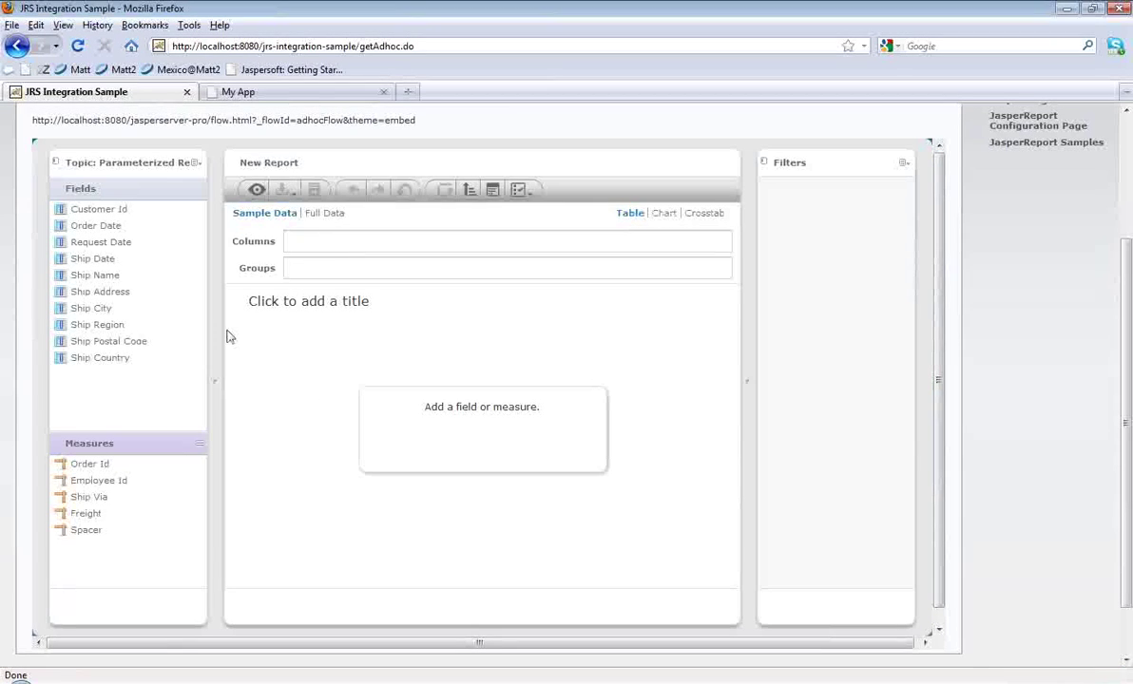
double_click(112, 228)
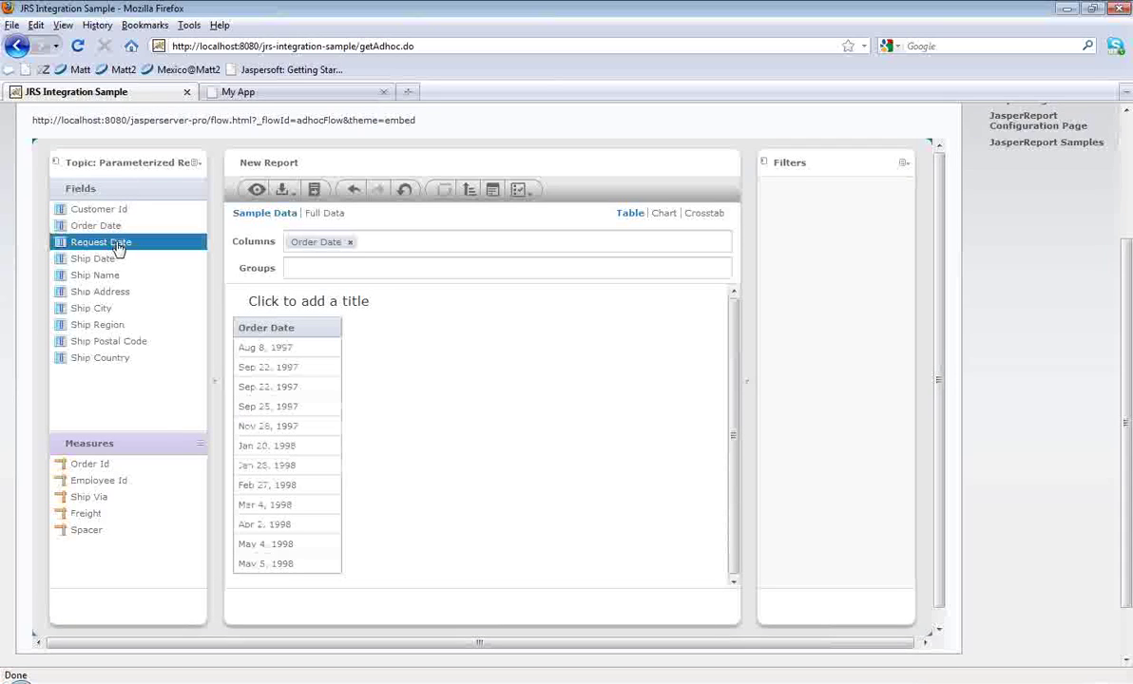
left_click(115, 246)
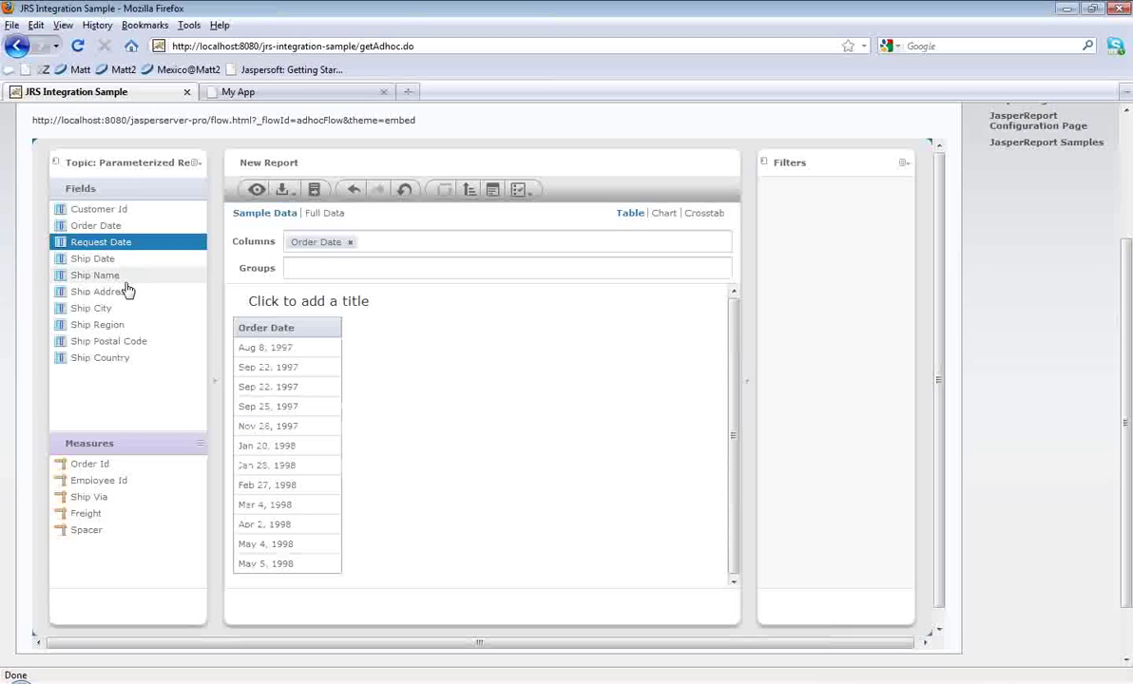
left_click(122, 292, "ctrl")
left_click_drag(122, 292, 388, 242)
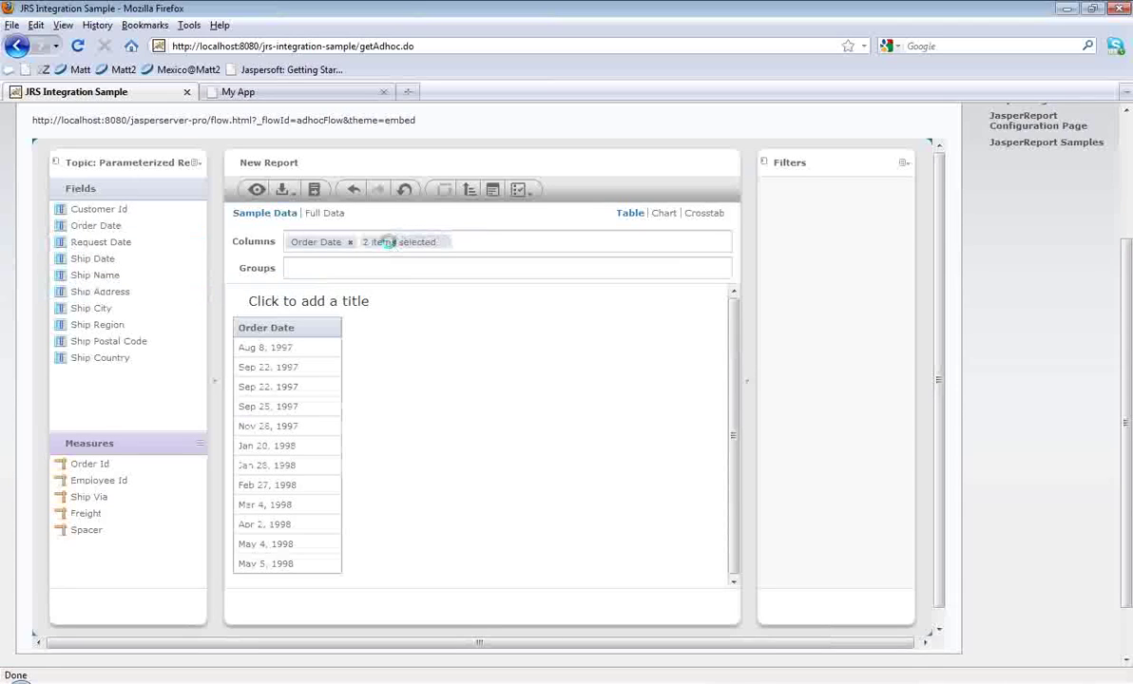
double_click(85, 514)
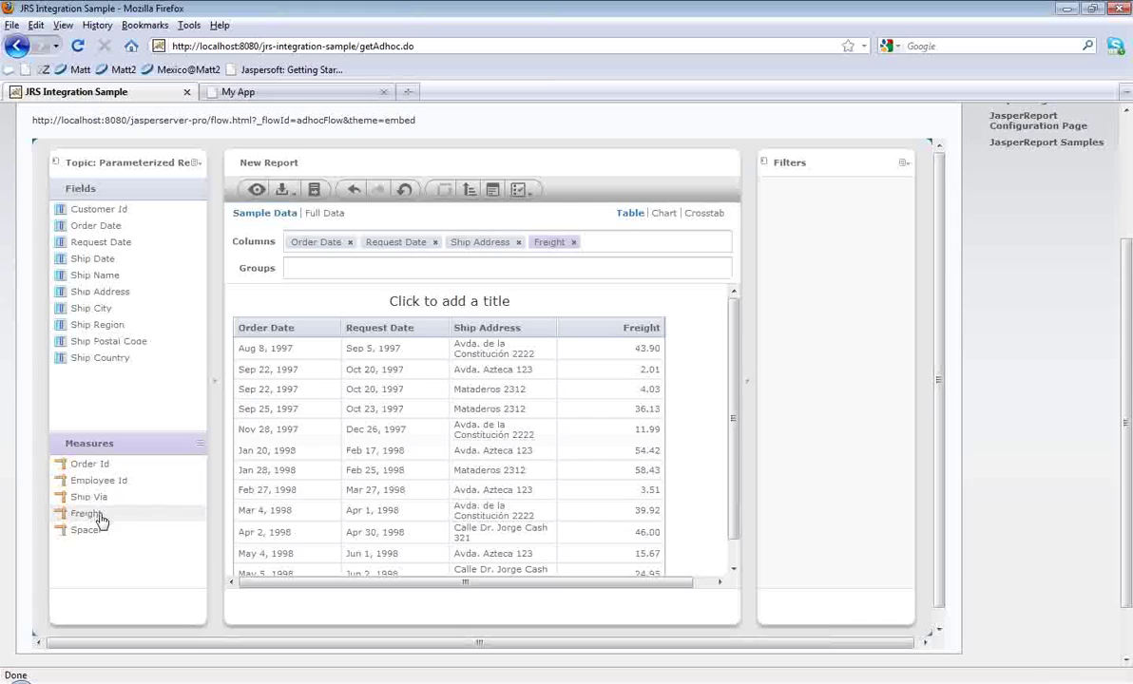
Step: Convert Order Id from a measure to a field and try reordering the Freight and Ship Address columns
left_click(107, 469)
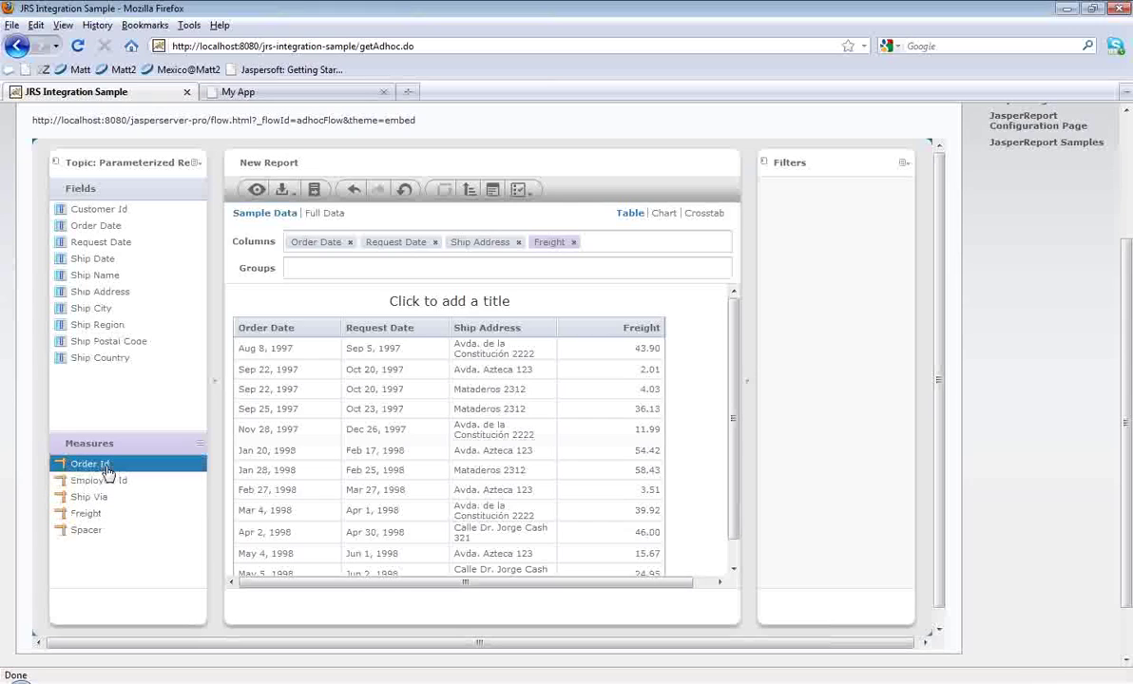
right_click(108, 471)
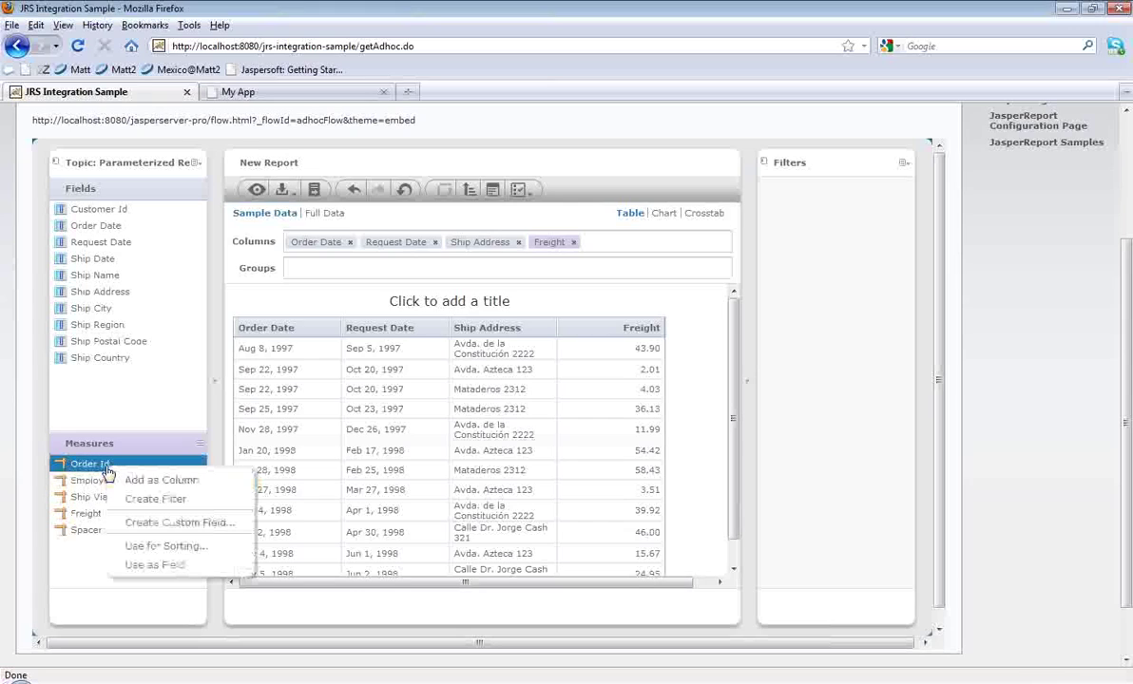
left_click(156, 566)
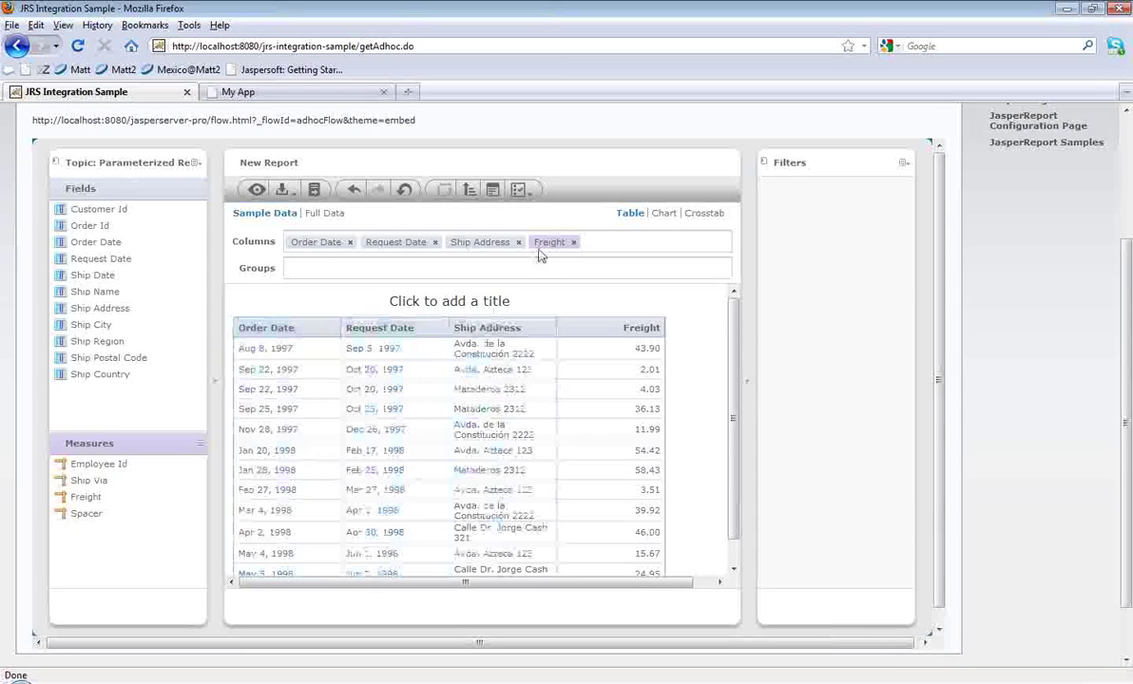
left_click_drag(547, 245, 469, 249)
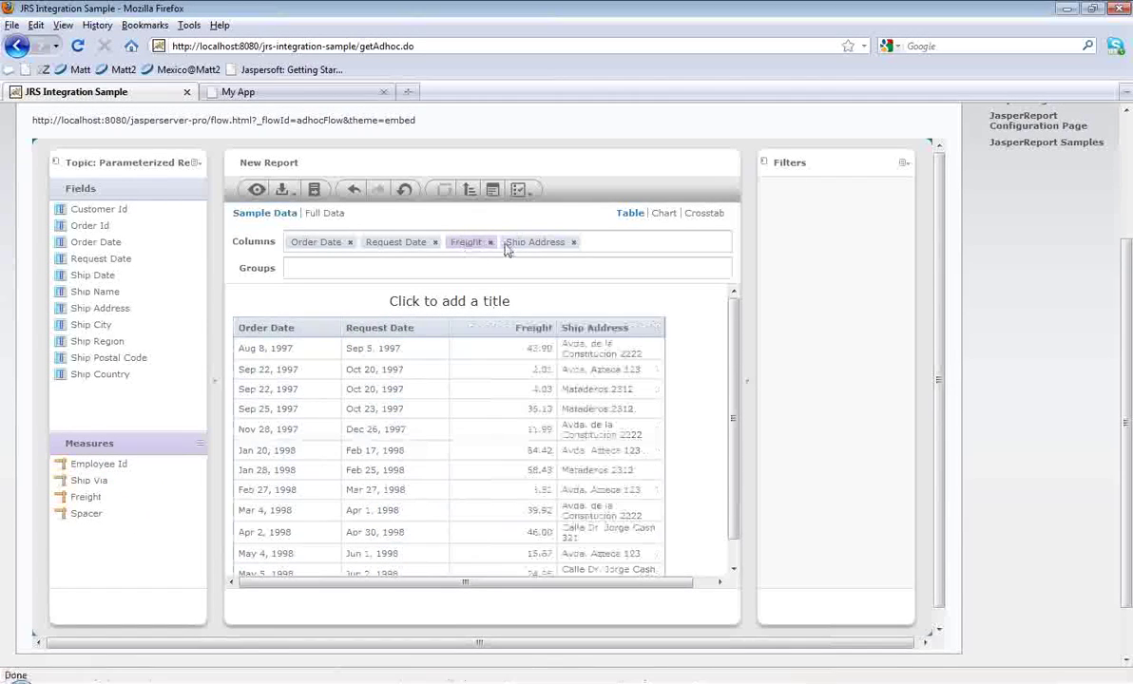
left_click_drag(545, 247, 466, 252)
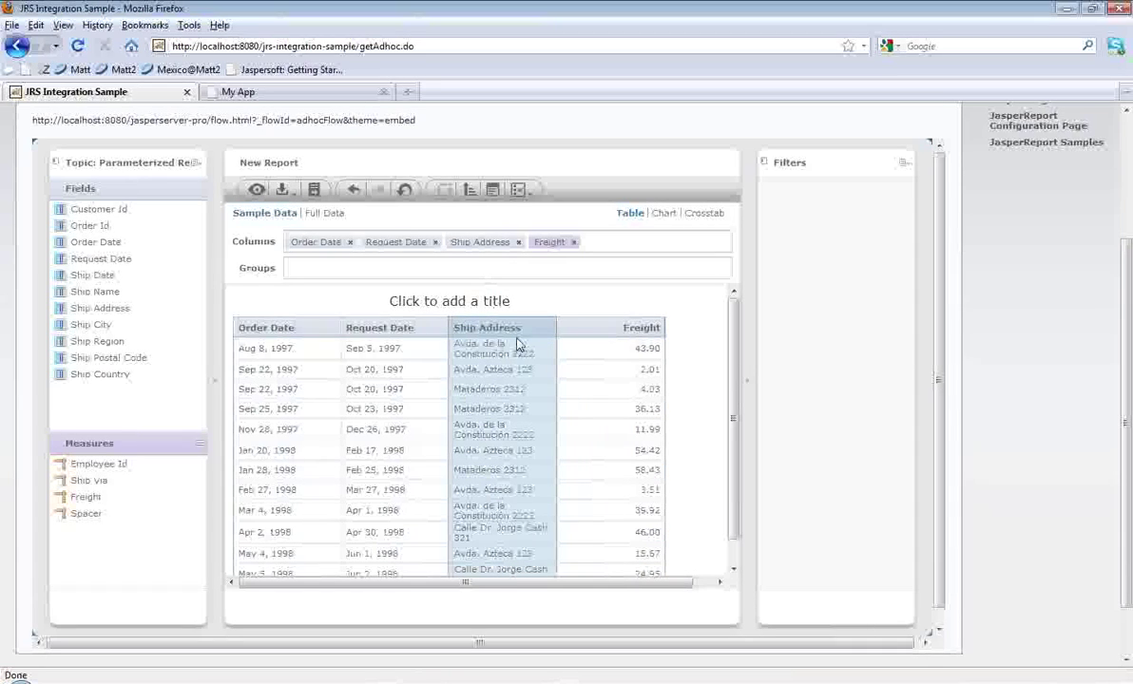
Step: Group the table by Ship Postal Code and set the Country input control to France
left_click(147, 360)
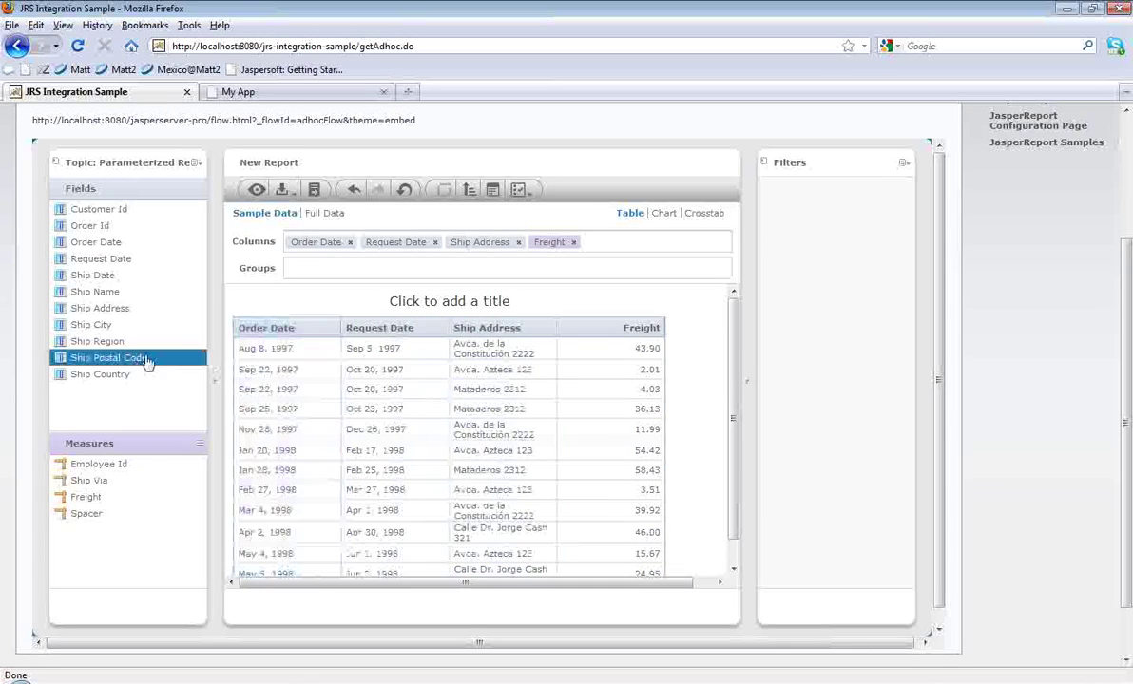
left_click_drag(147, 365, 306, 277)
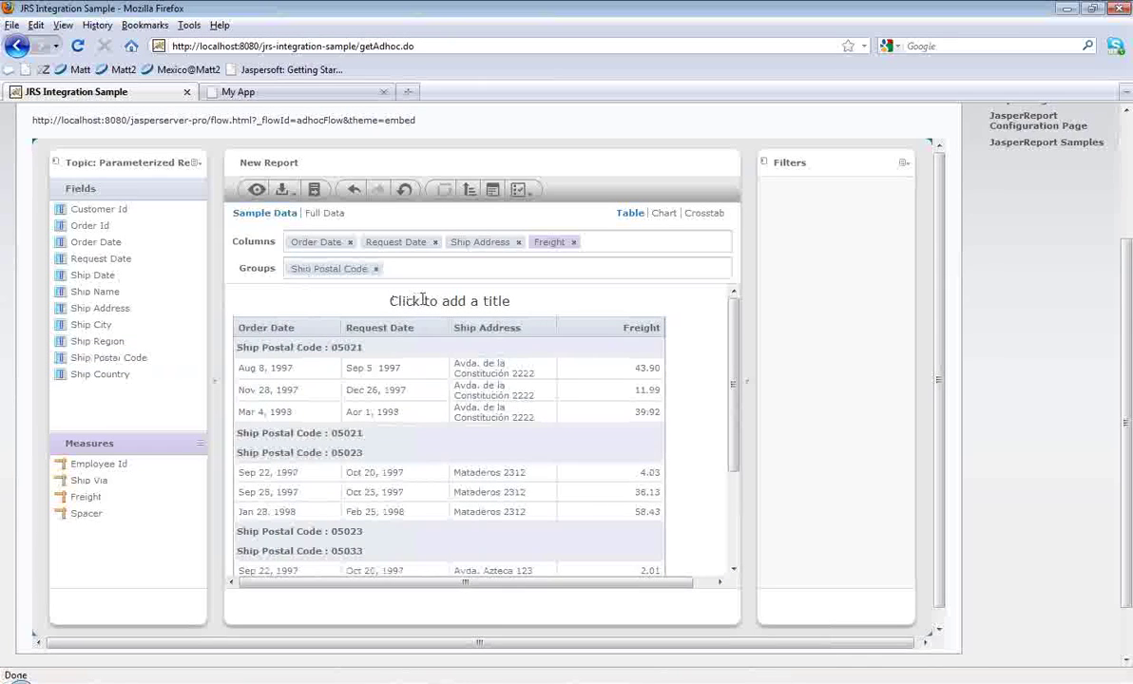
left_click(493, 190)
left_click(597, 312)
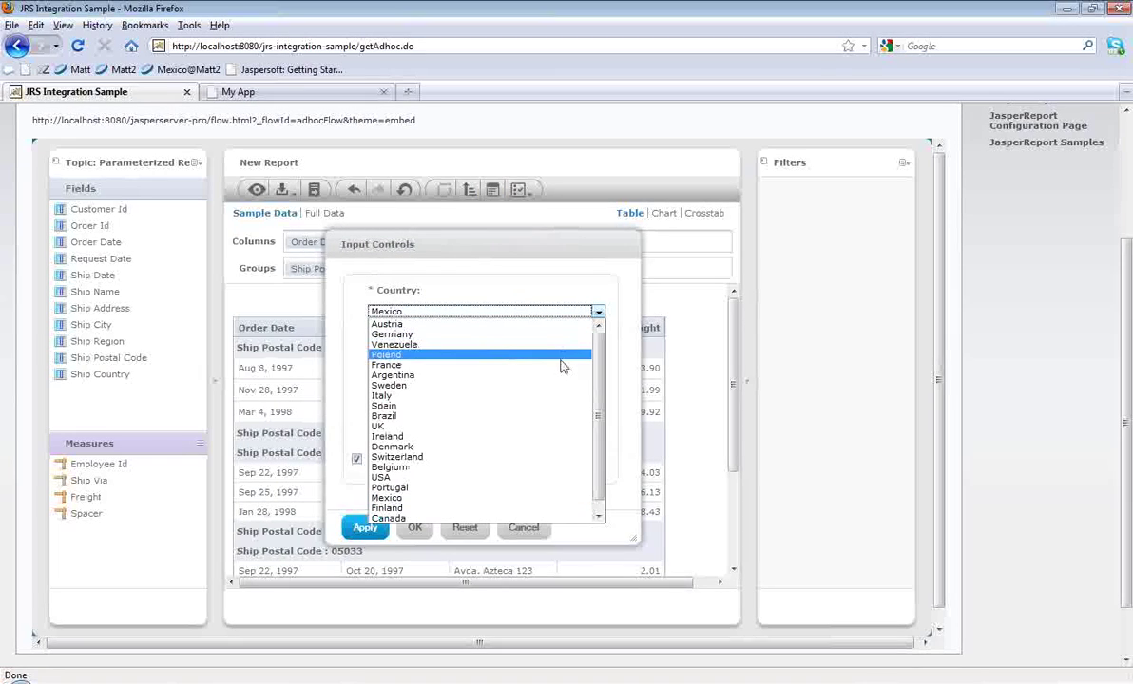
left_click(561, 366)
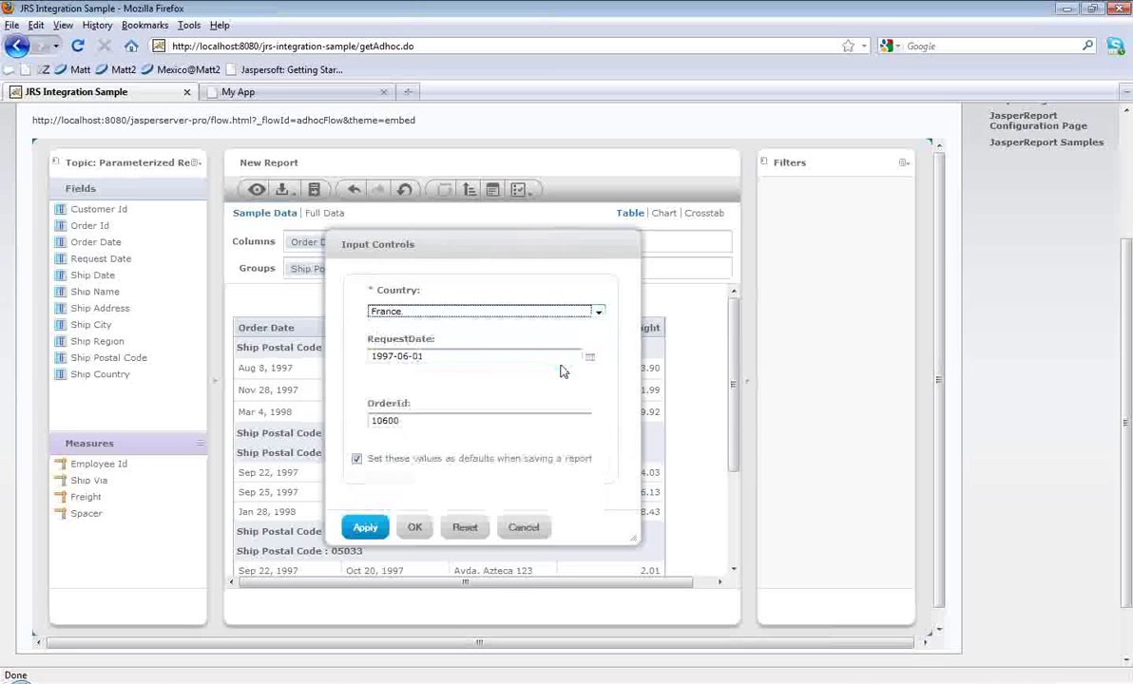
left_click(414, 528)
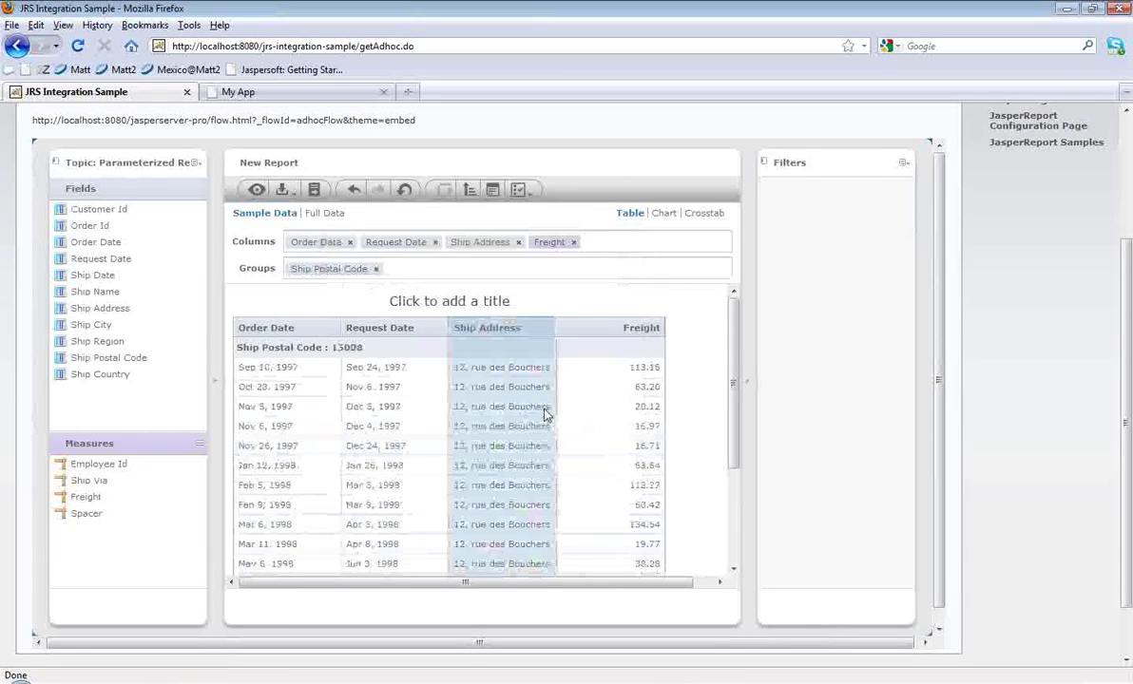
left_click(520, 193)
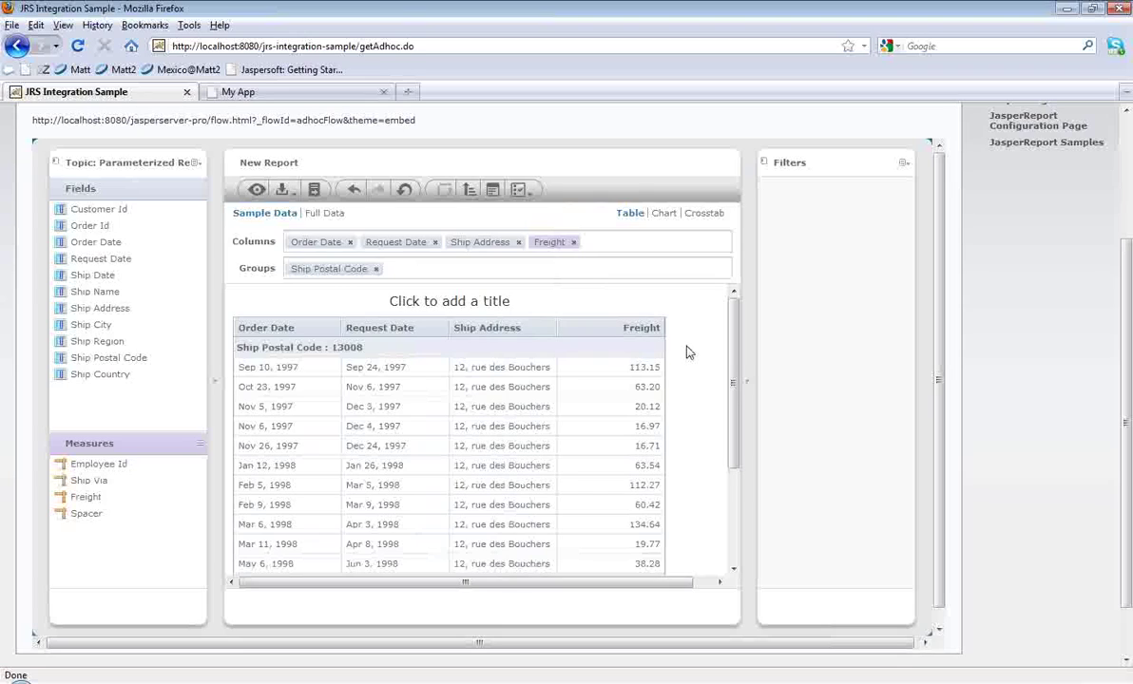
left_click(520, 192)
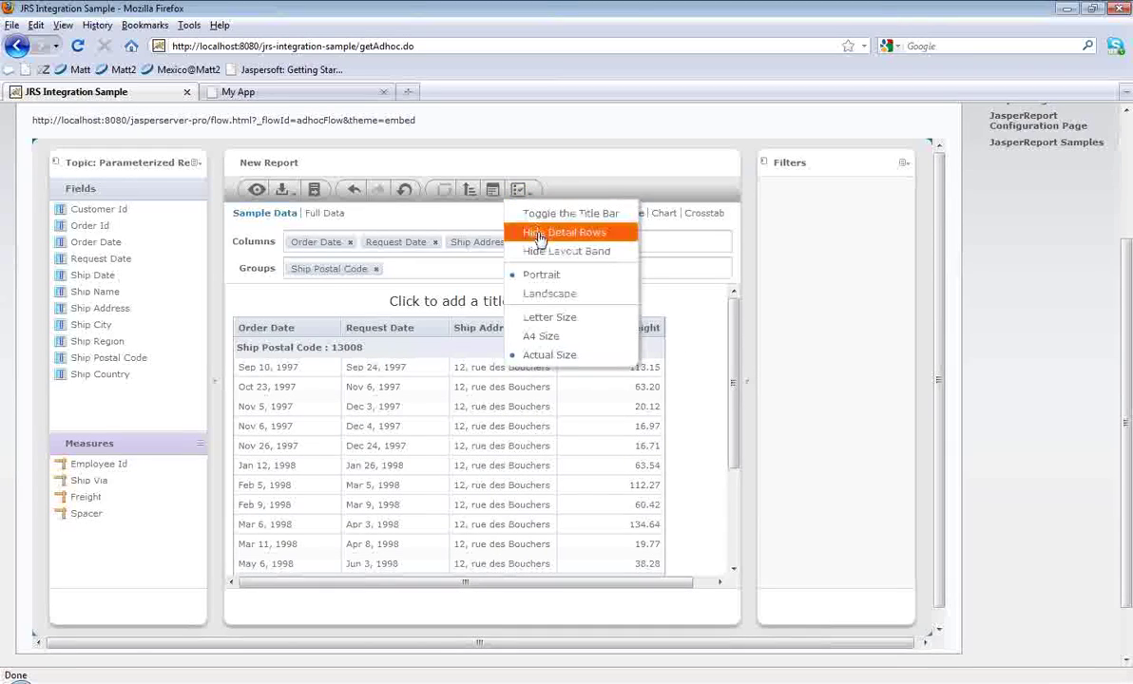
Step: Hide detail rows, remove the Order Date, Request Date and Ship Address columns, and use full data
left_click(539, 234)
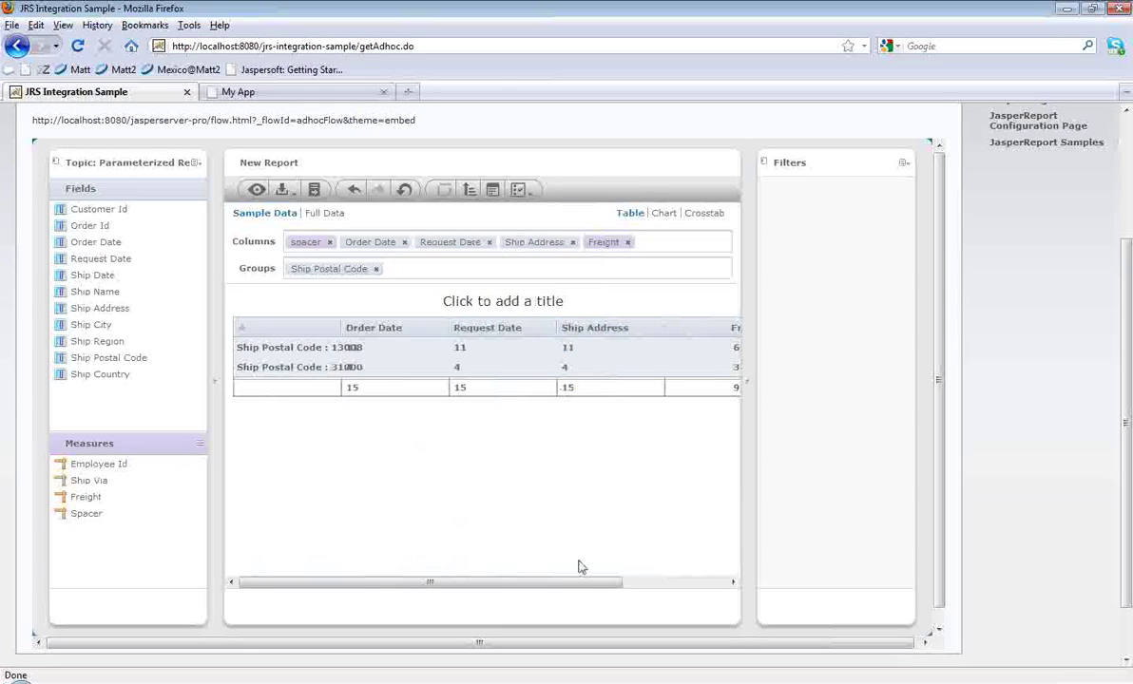
left_click_drag(578, 584, 643, 587)
left_click(342, 333)
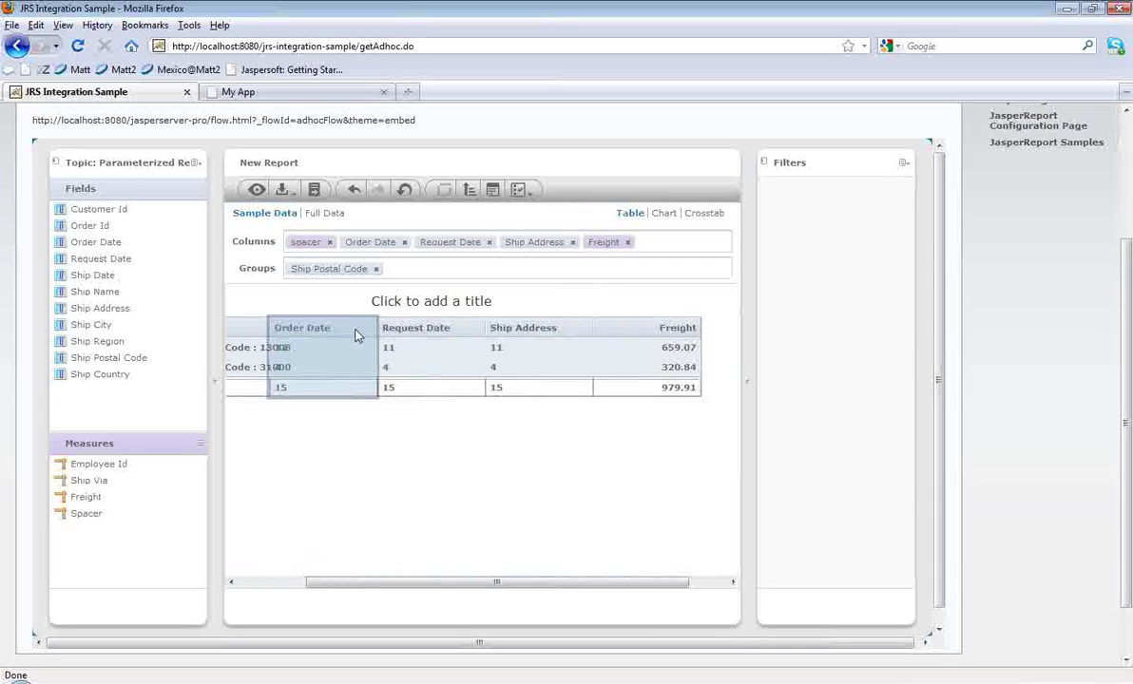
left_click(404, 331, "ctrl")
left_click(505, 329, "ctrl")
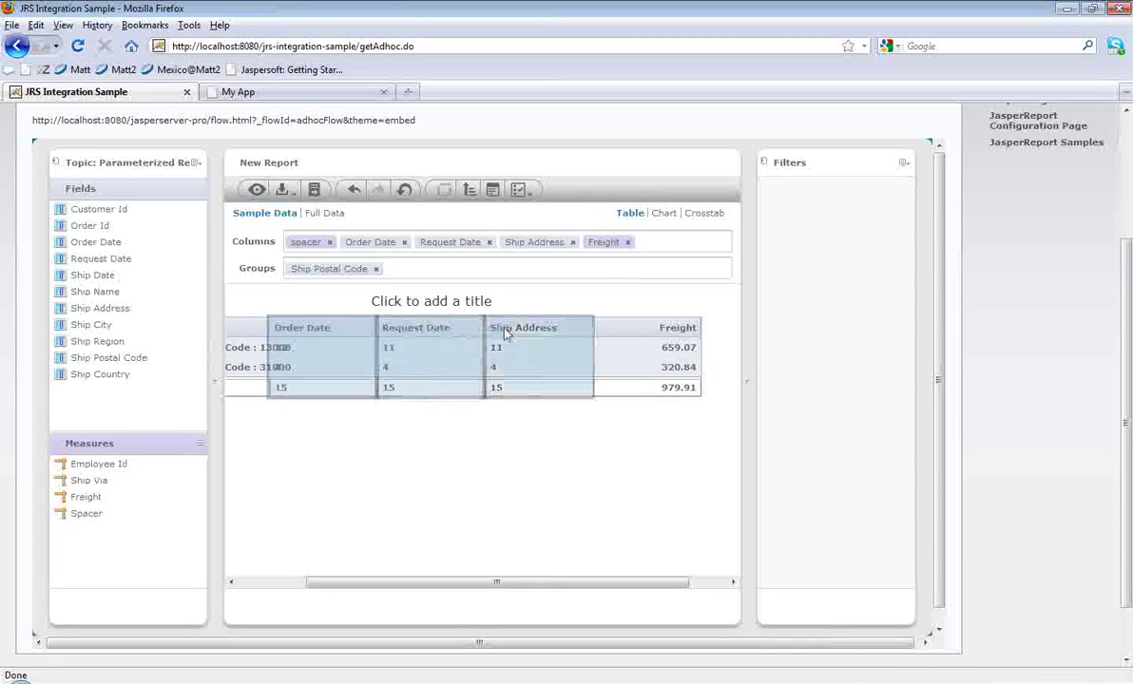
right_click(505, 329)
left_click(521, 367)
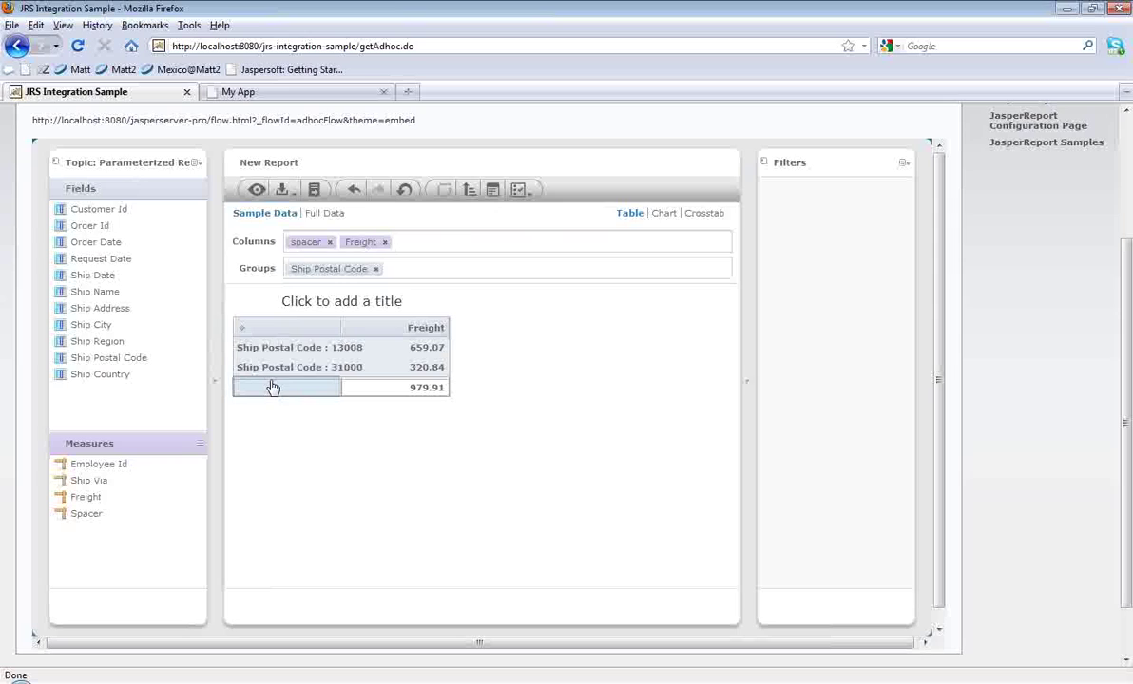
left_click(318, 218)
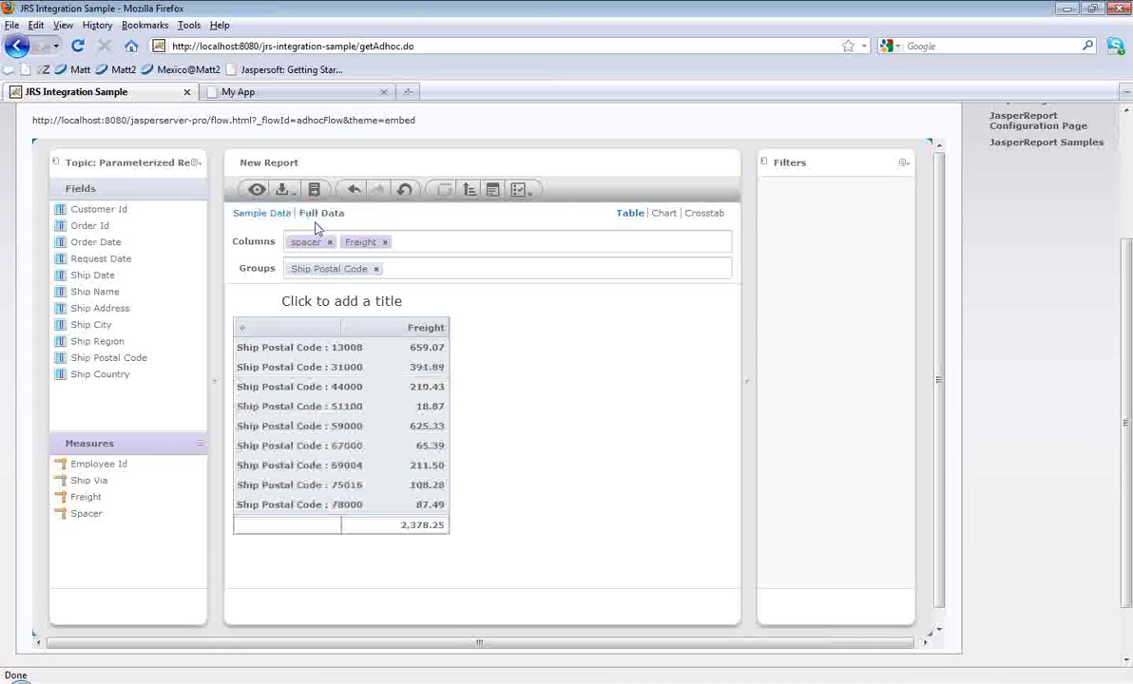
Step: Show full data, cancel a custom field from Freight, and reload the embedded Ad Hoc editor
left_click(317, 227)
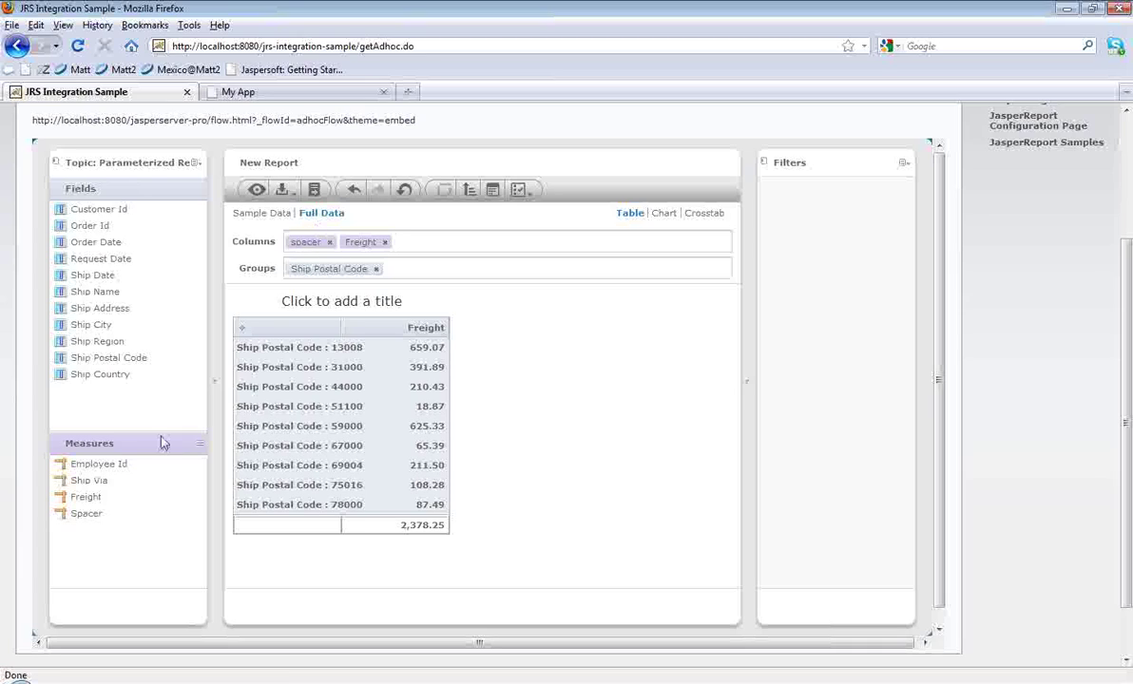
left_click(91, 500)
right_click(91, 504)
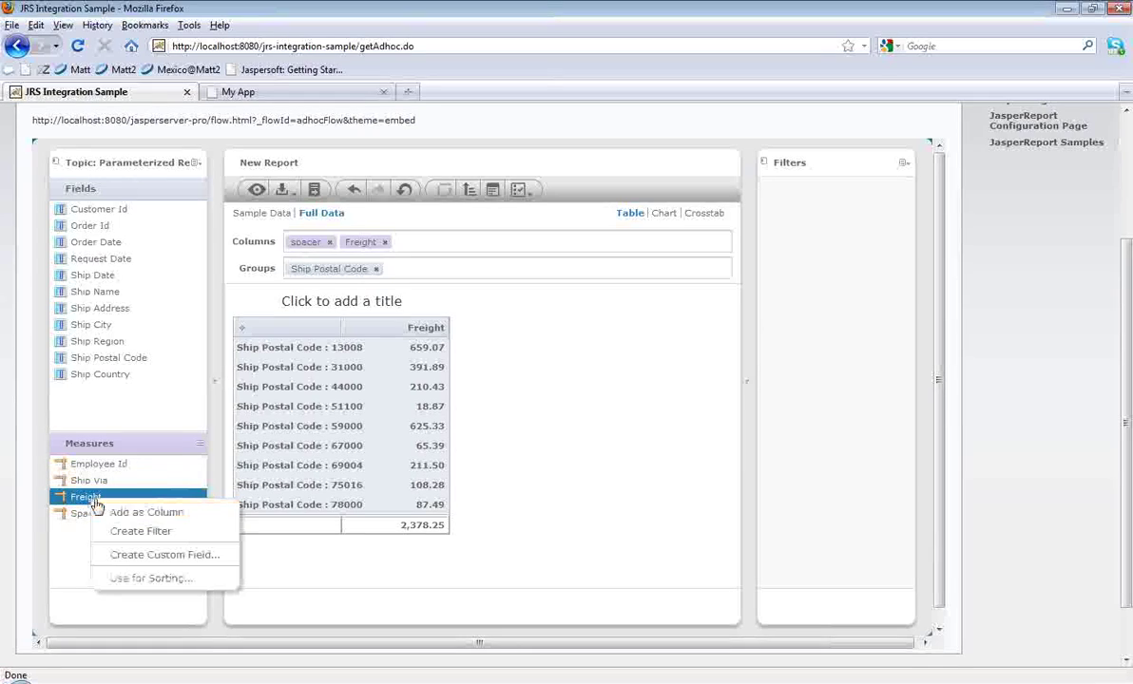
left_click(180, 556)
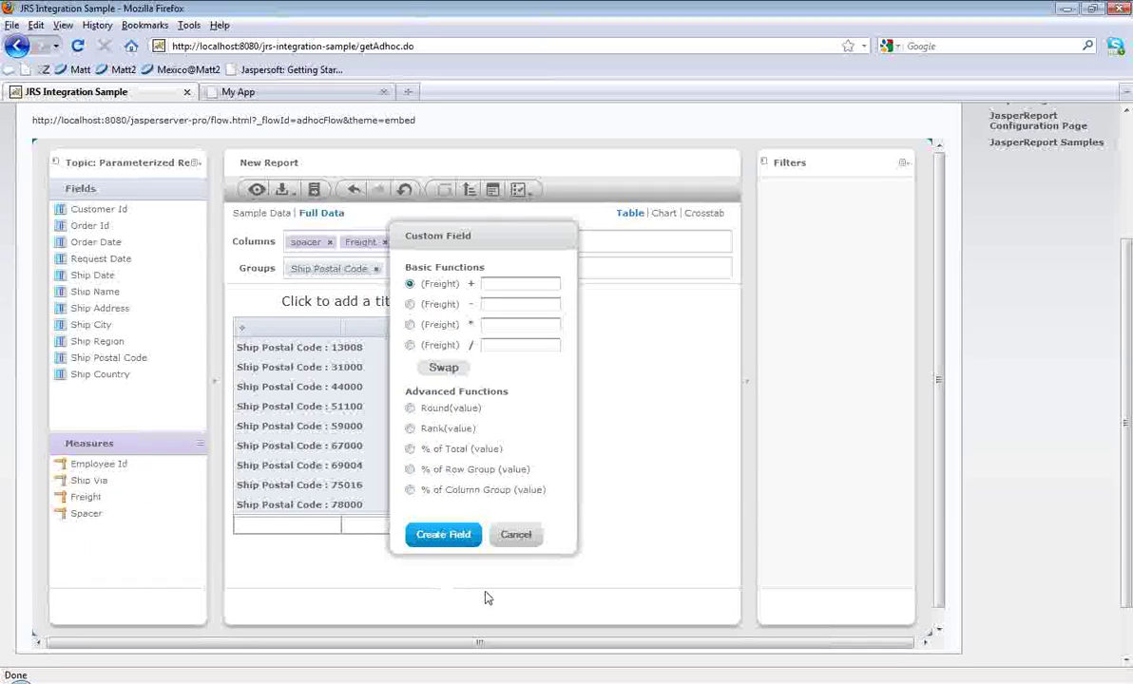
left_click(517, 535)
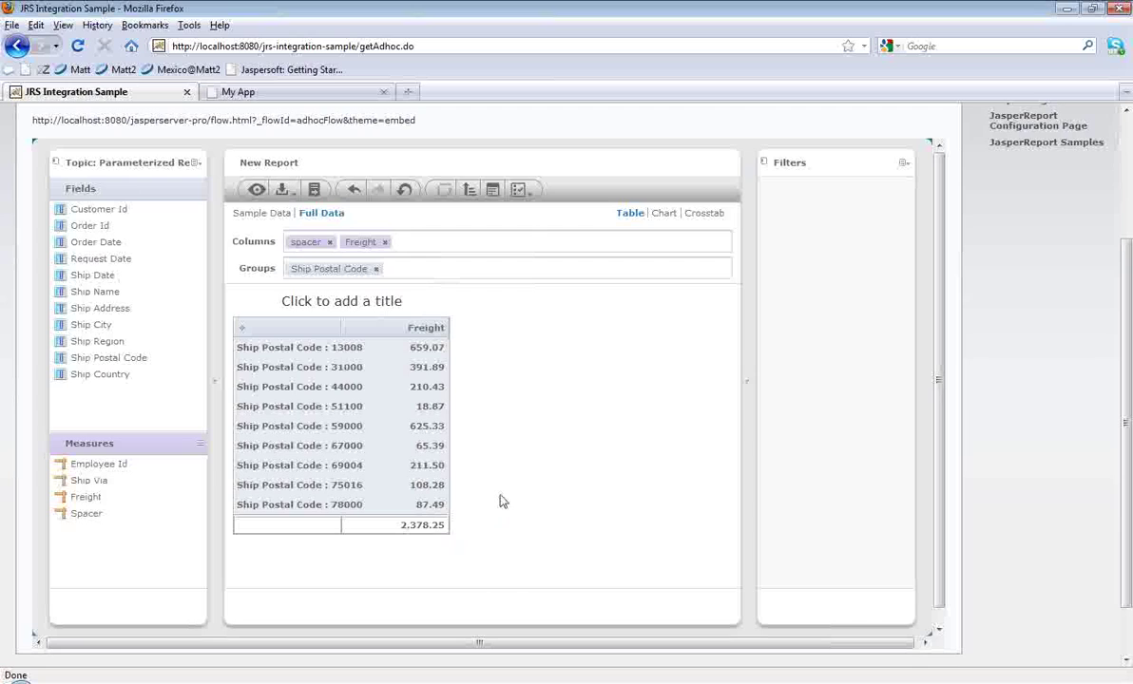
scroll(503, 502, "up", 3)
left_click(493, 207)
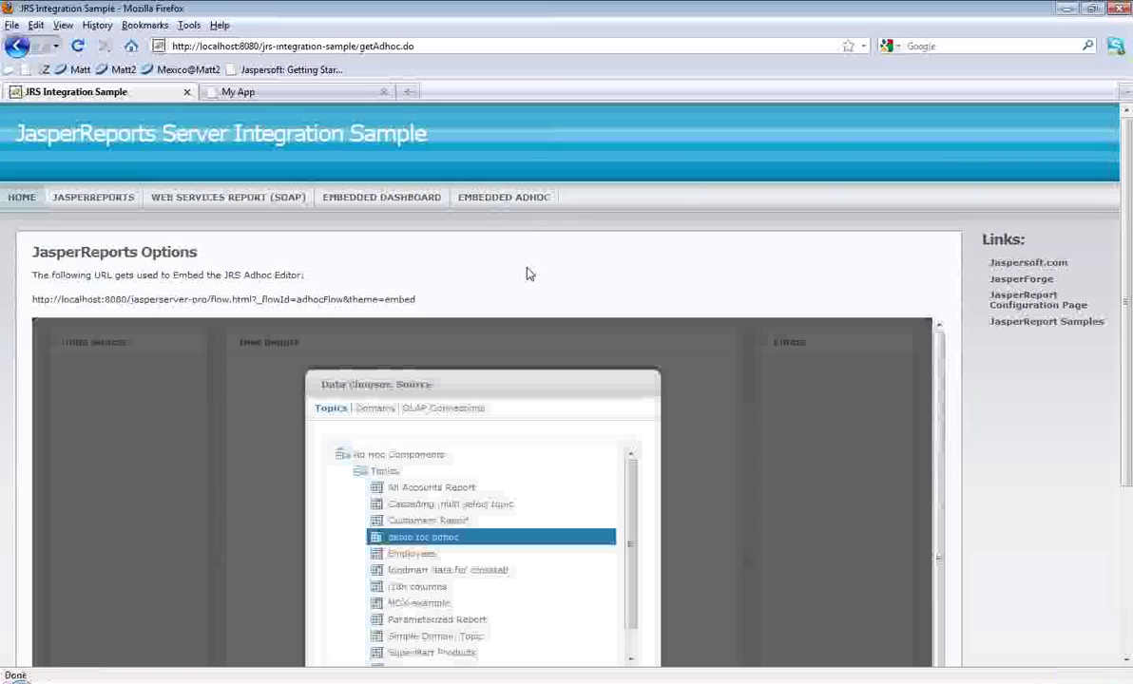
Step: Choose Supermart Domain from the Domains list and load it; the editor stays blank
left_click(385, 412)
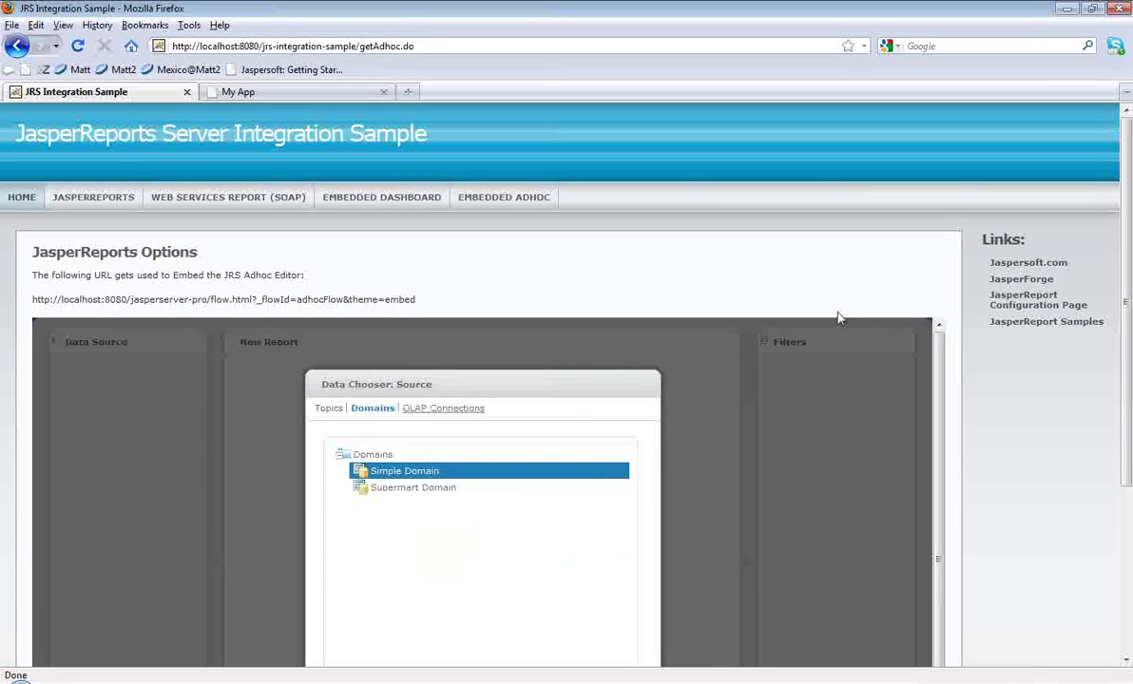
scroll(953, 301, "down", 2)
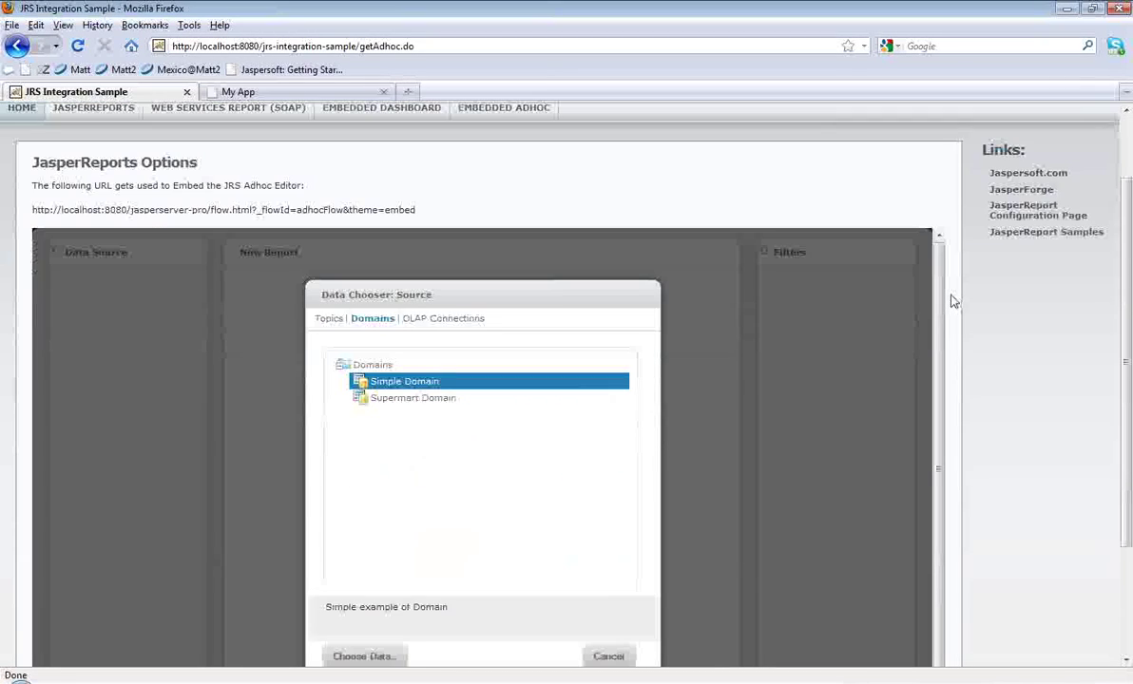
left_click(471, 400)
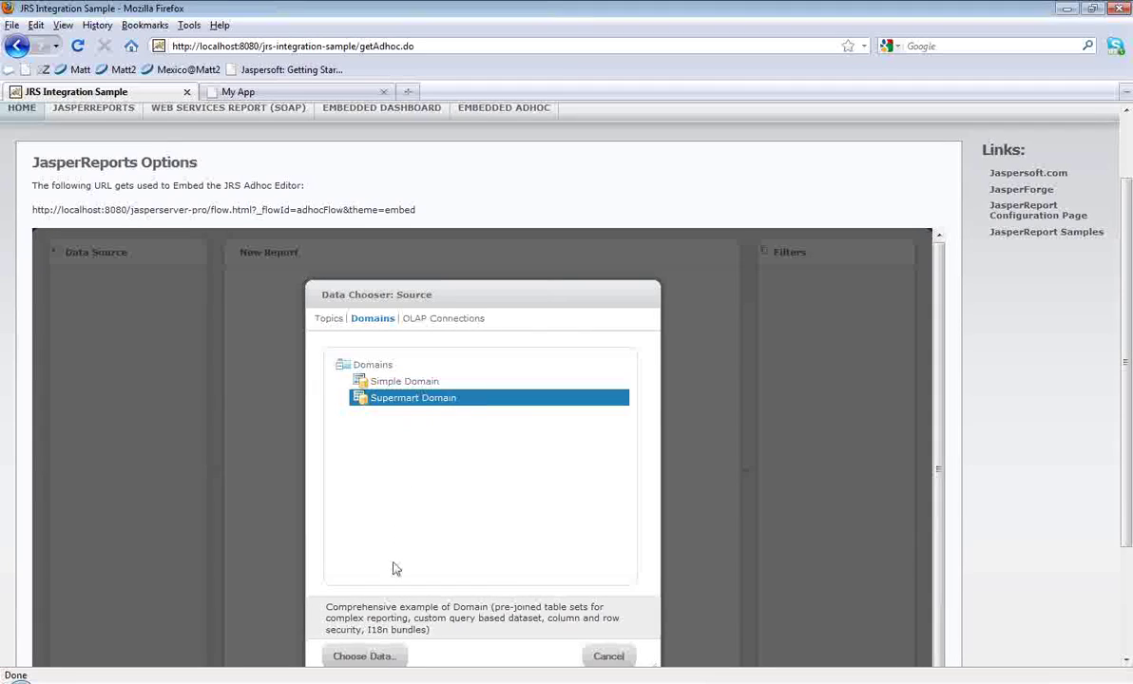
left_click(381, 657)
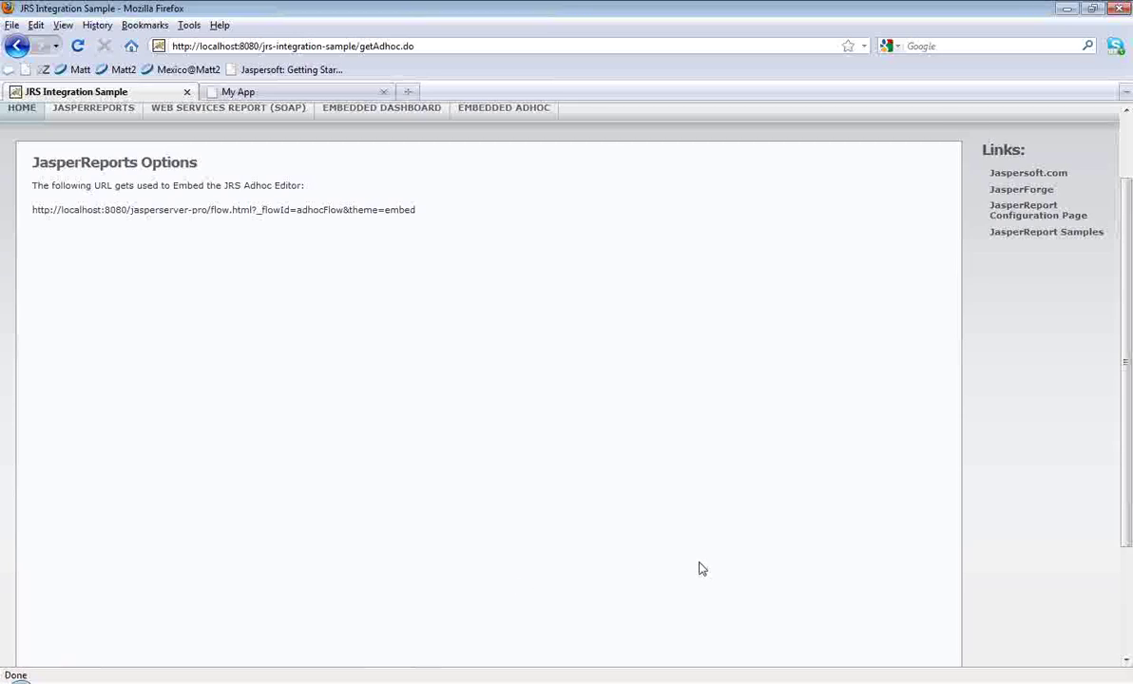
scroll(918, 542, "down", 2)
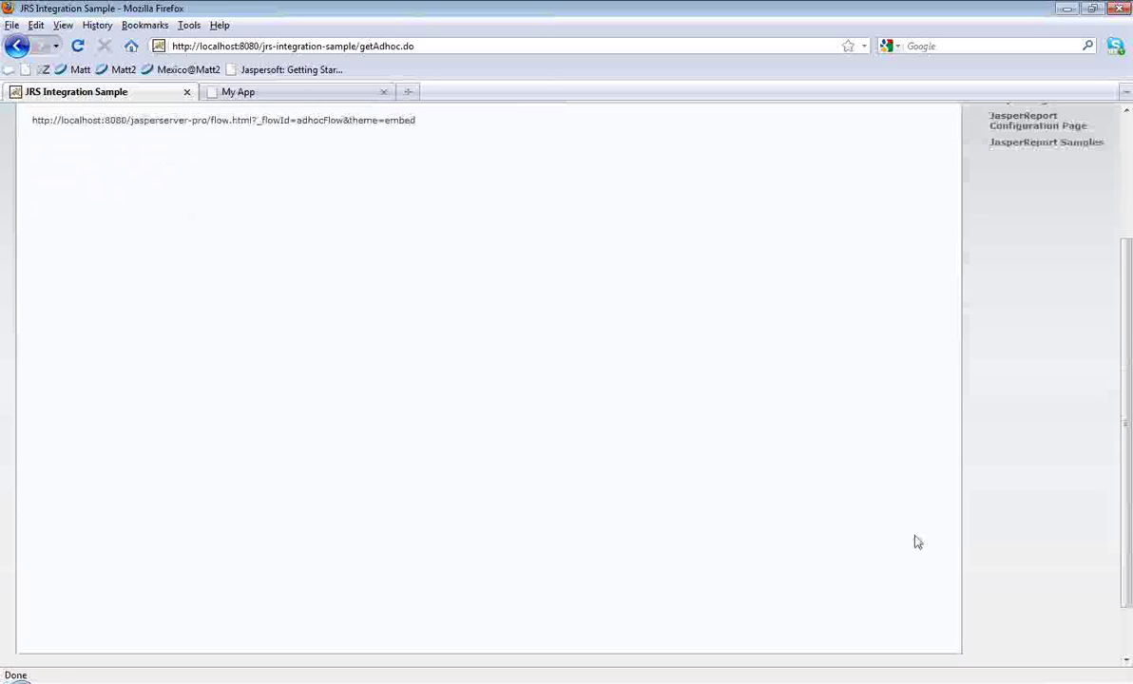
scroll(918, 542, "up", 2)
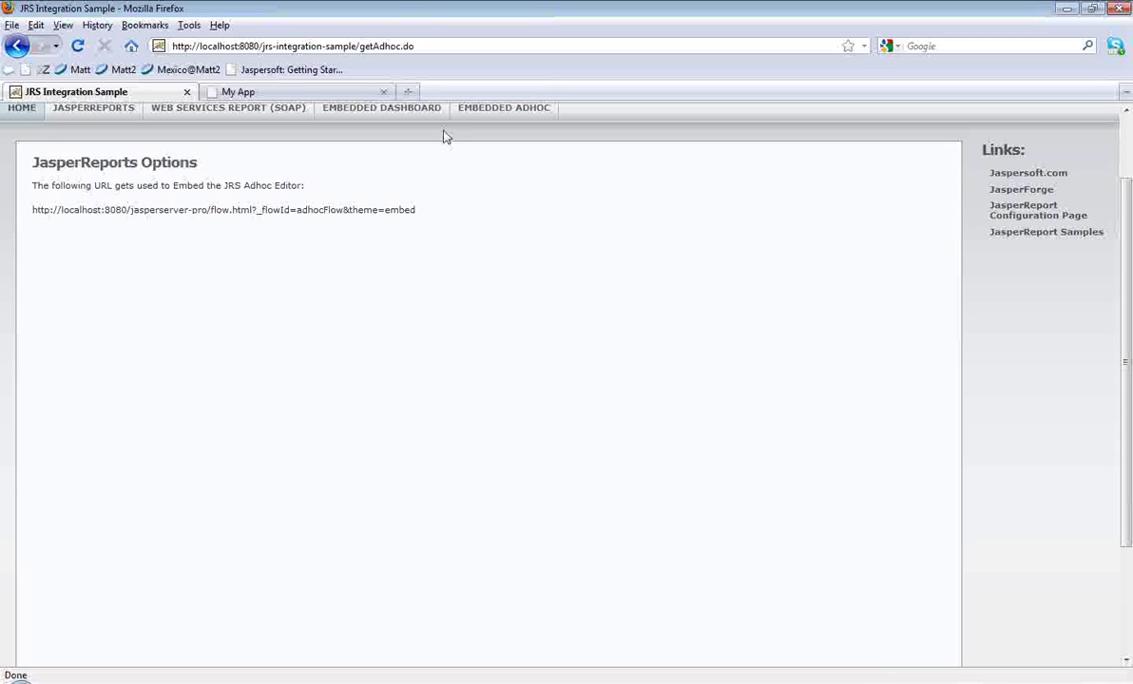
Step: Reload the editor, retry Supermart Domain, then close the JRS Integration Sample tab
left_click(494, 122)
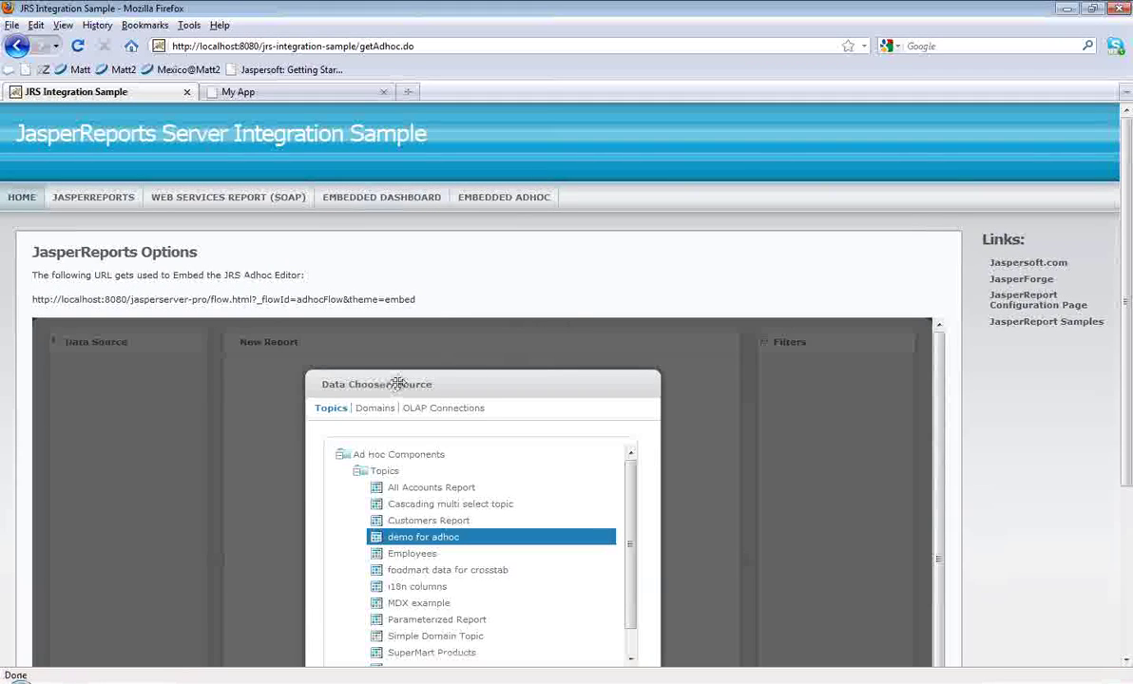
left_click(378, 409)
left_click(428, 487)
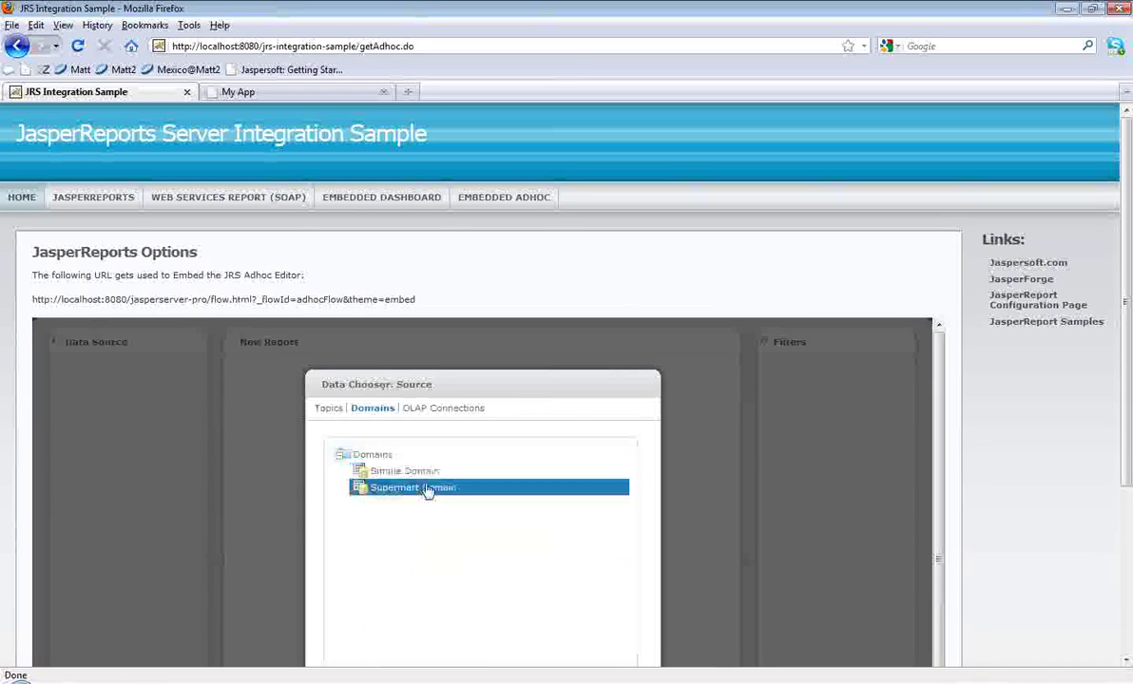
scroll(1003, 599, "down", 2)
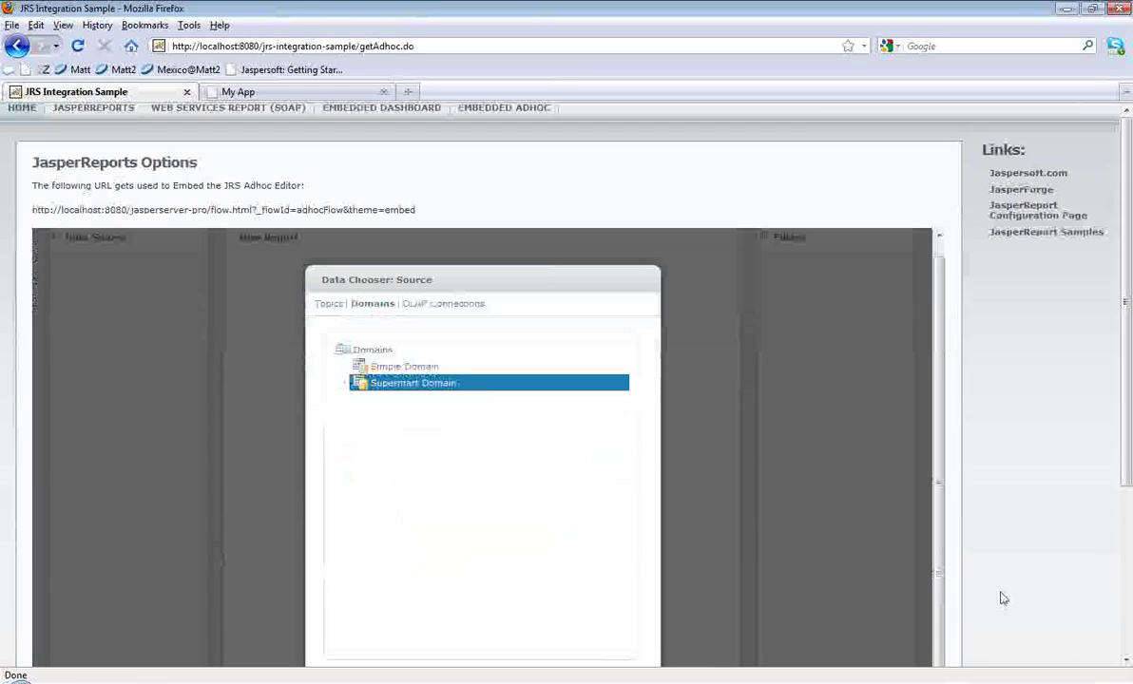
left_click(371, 553)
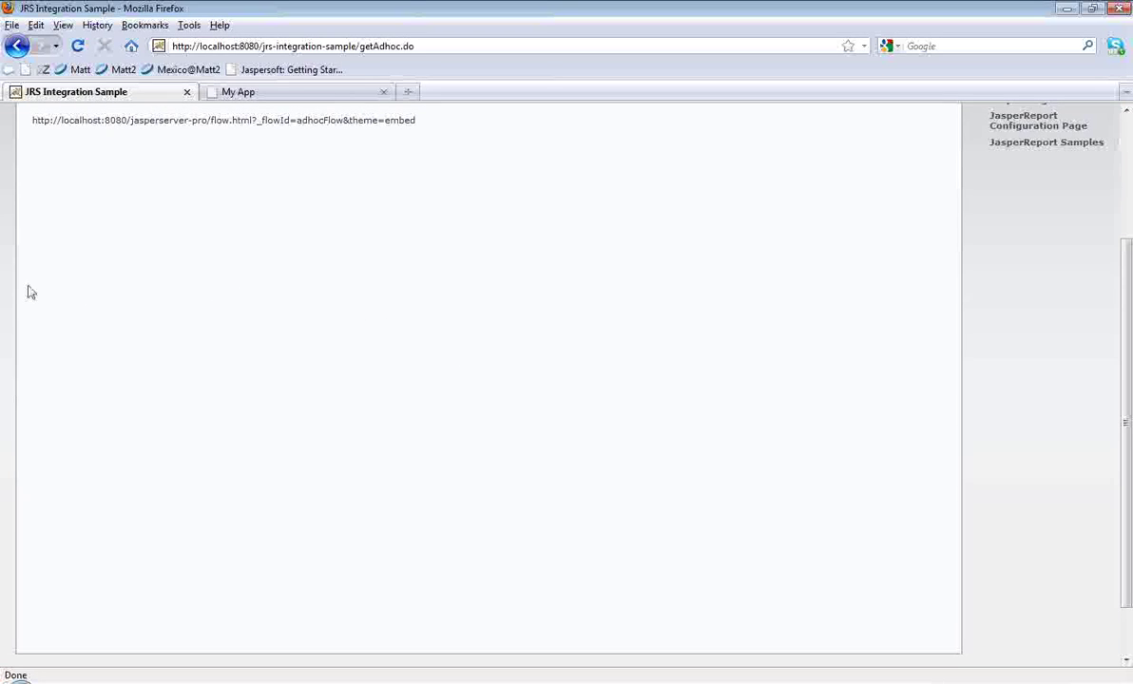
scroll(26, 290, "up", 2)
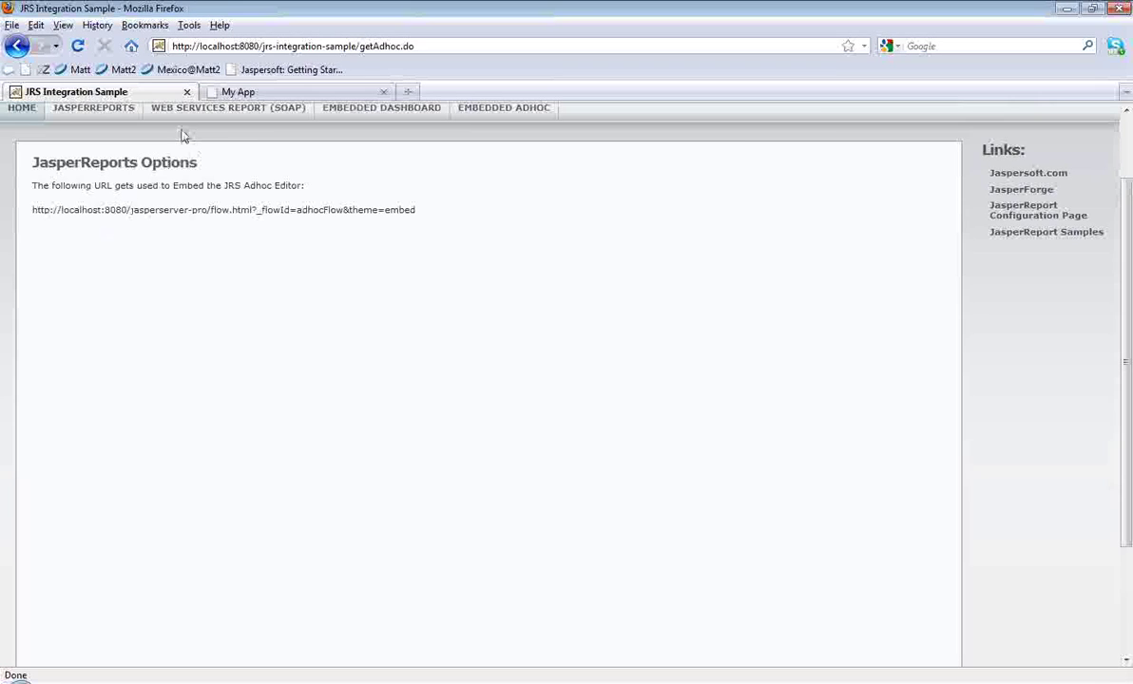
left_click(188, 92)
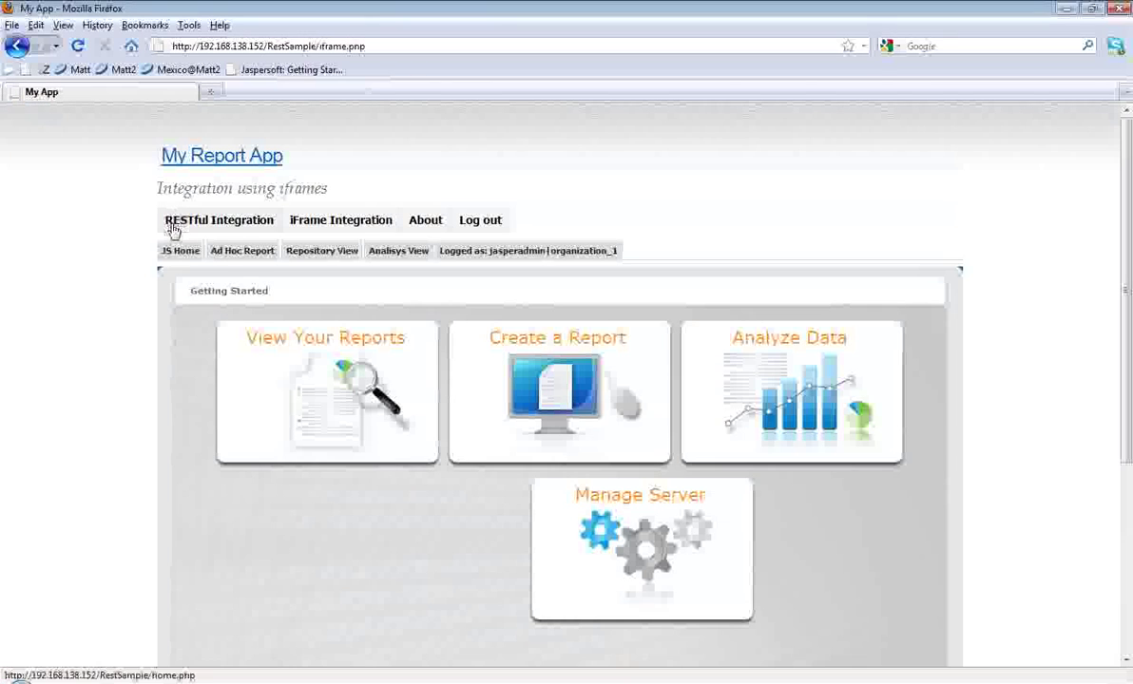
Step: In My Report App, start an Ad Hoc report and load Supermart Domain as its data source
left_click(239, 254)
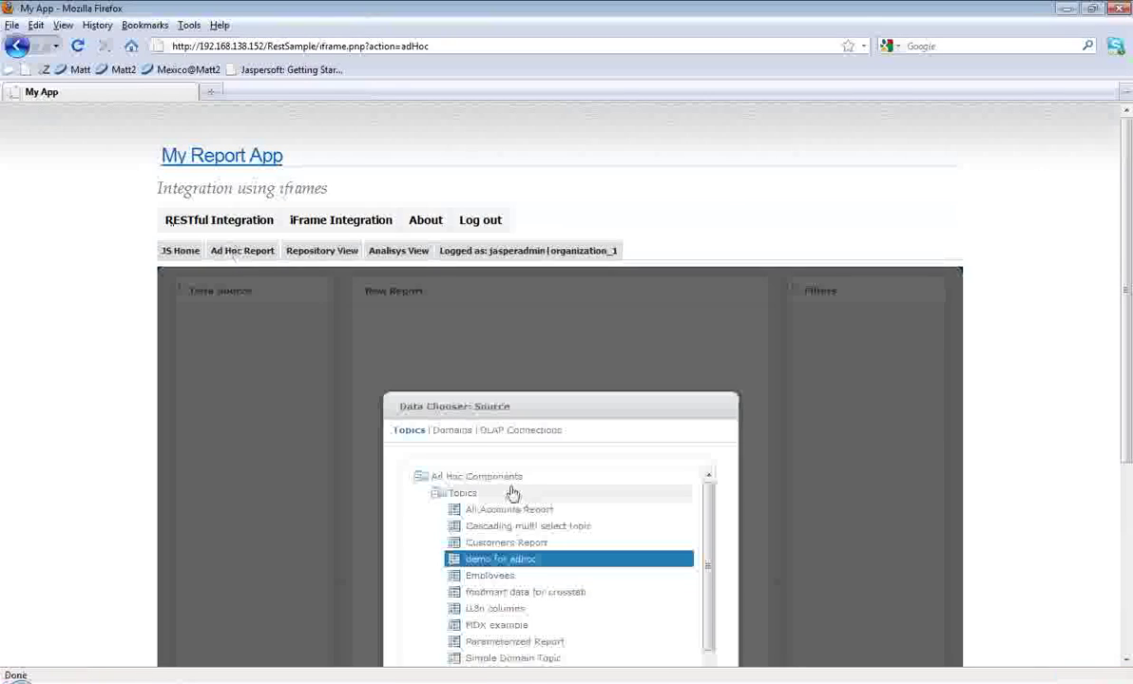
left_click(465, 432)
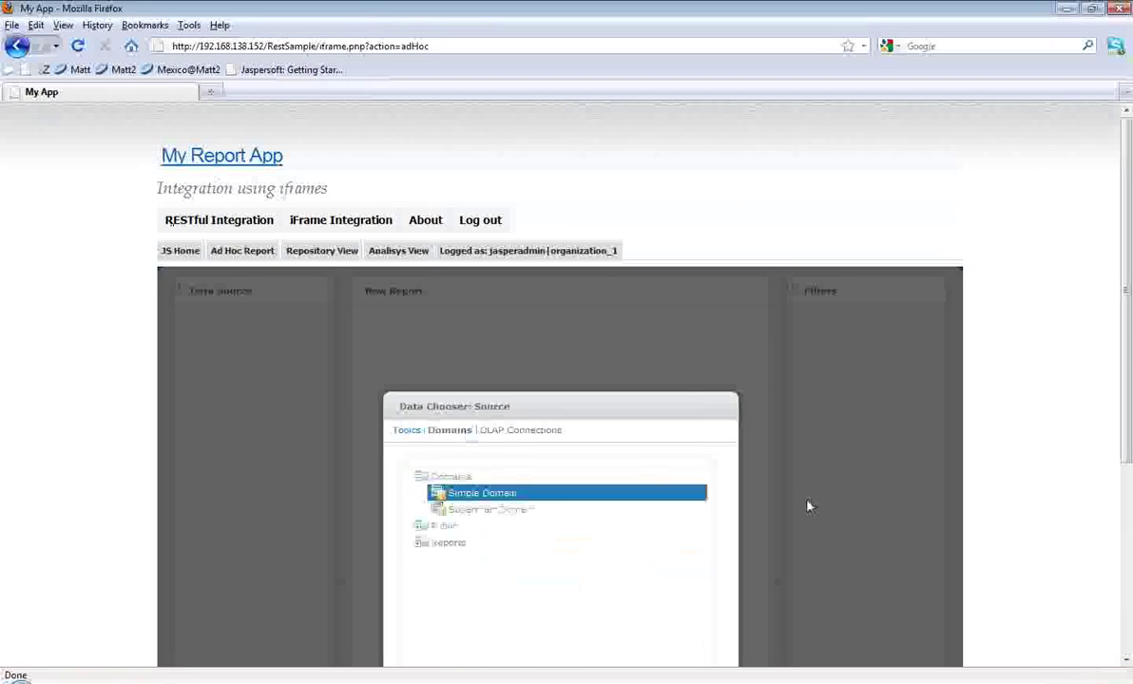
left_click(526, 511)
scroll(1026, 538, "down", 3)
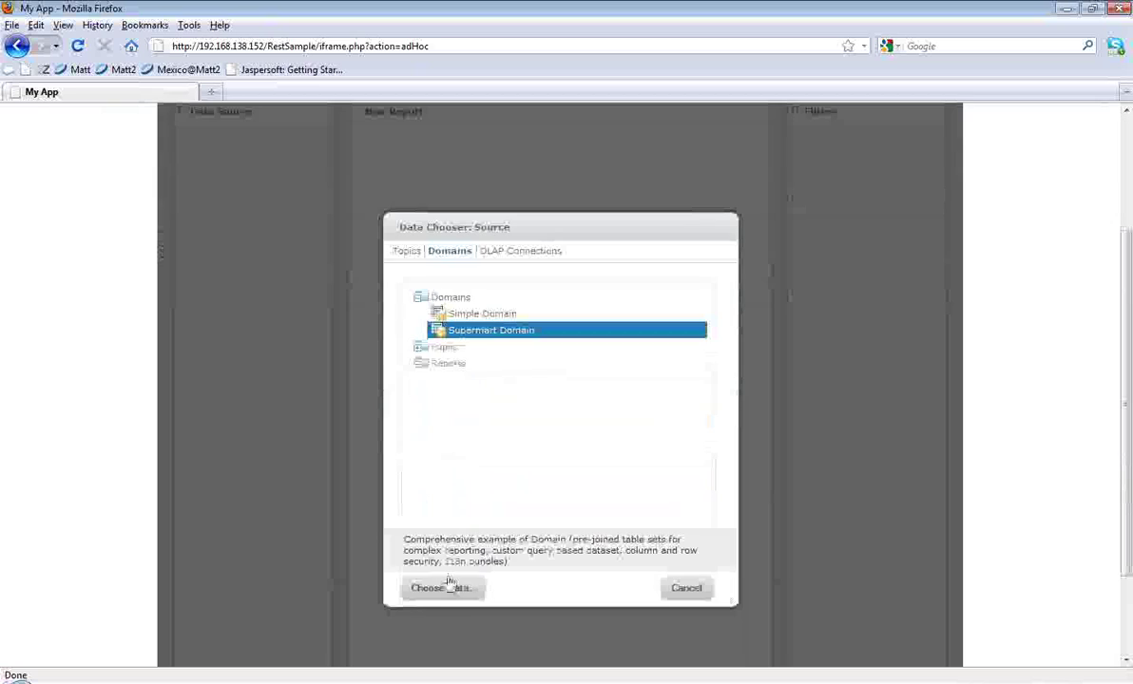
left_click(445, 588)
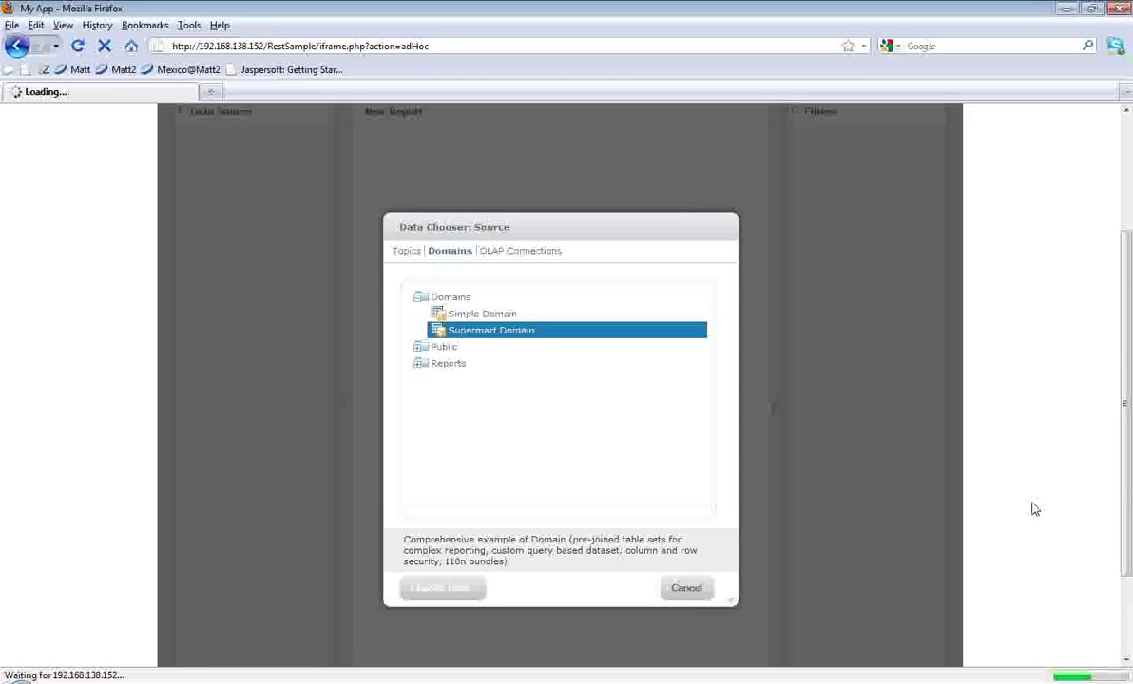
scroll(1033, 510, "up", 2)
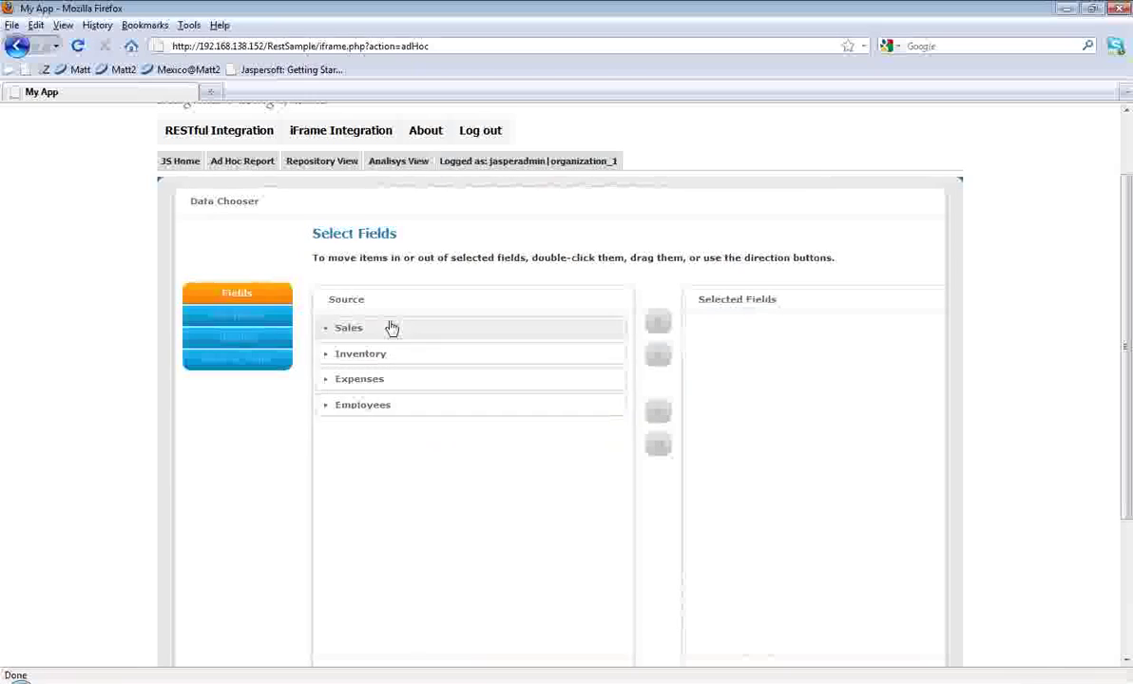
Step: Move the Expenses field group into Selected Fields and start a Crosstab report
left_click(325, 383)
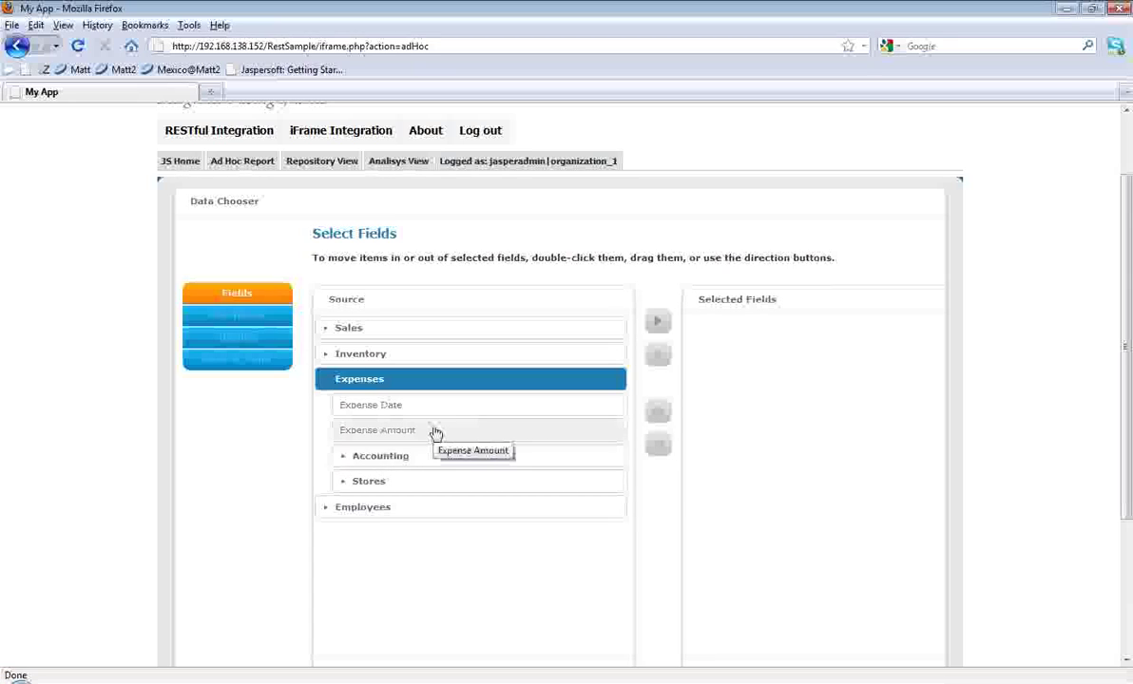
double_click(375, 384)
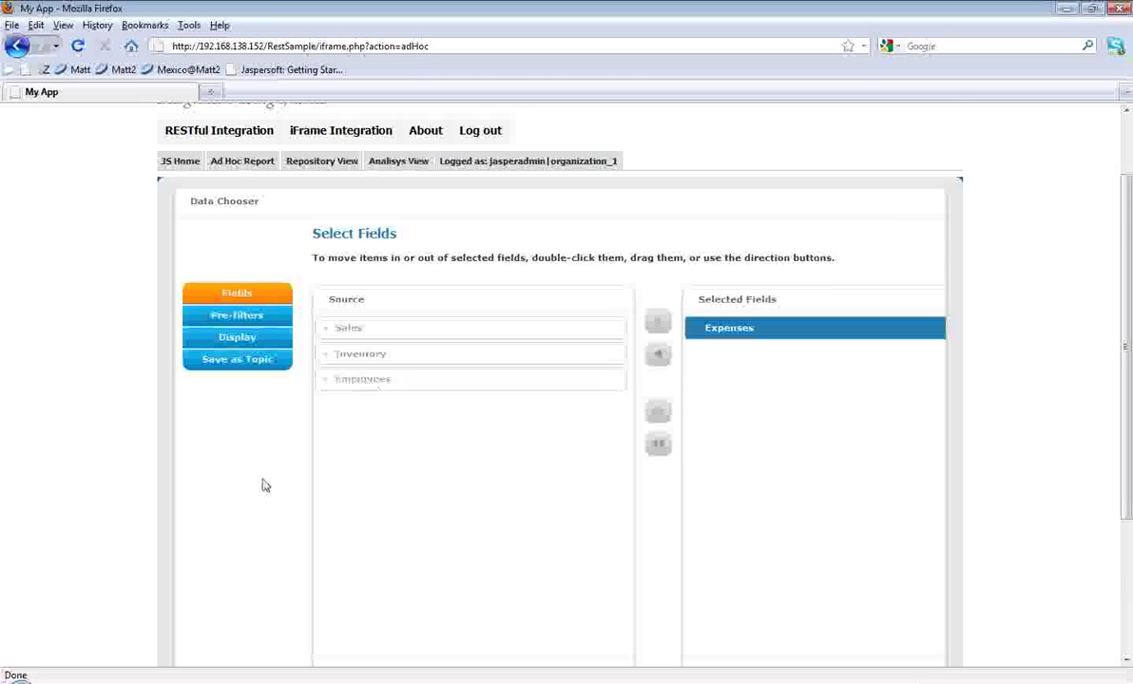
scroll(265, 486, "down", 2)
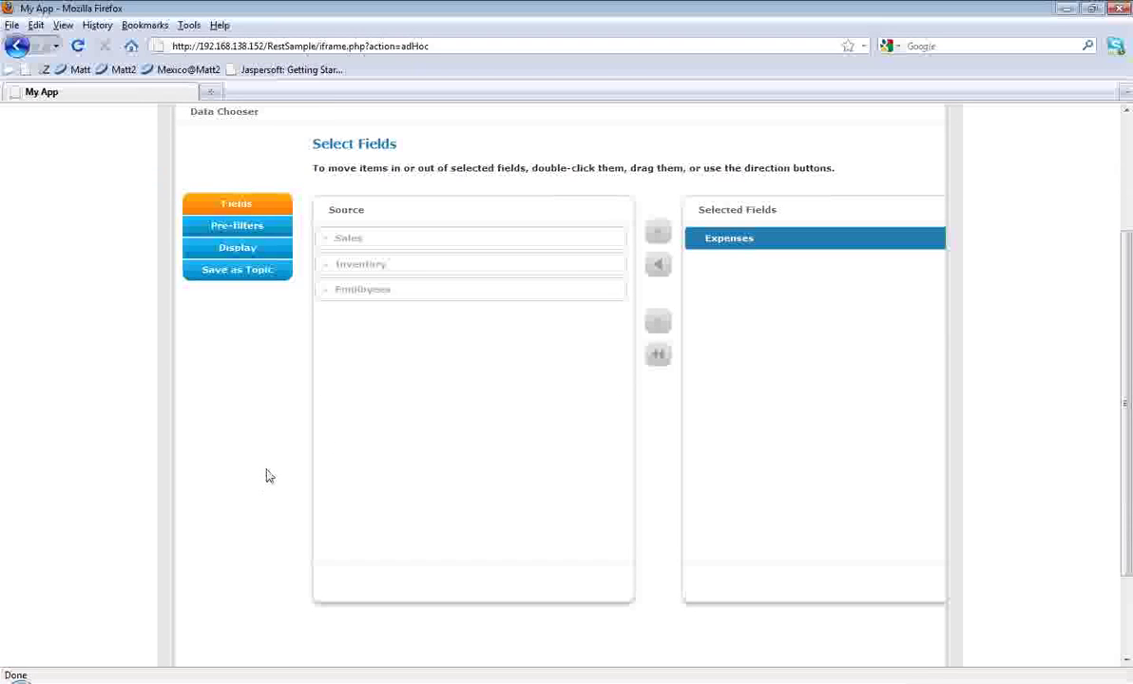
scroll(270, 473, "down", 2)
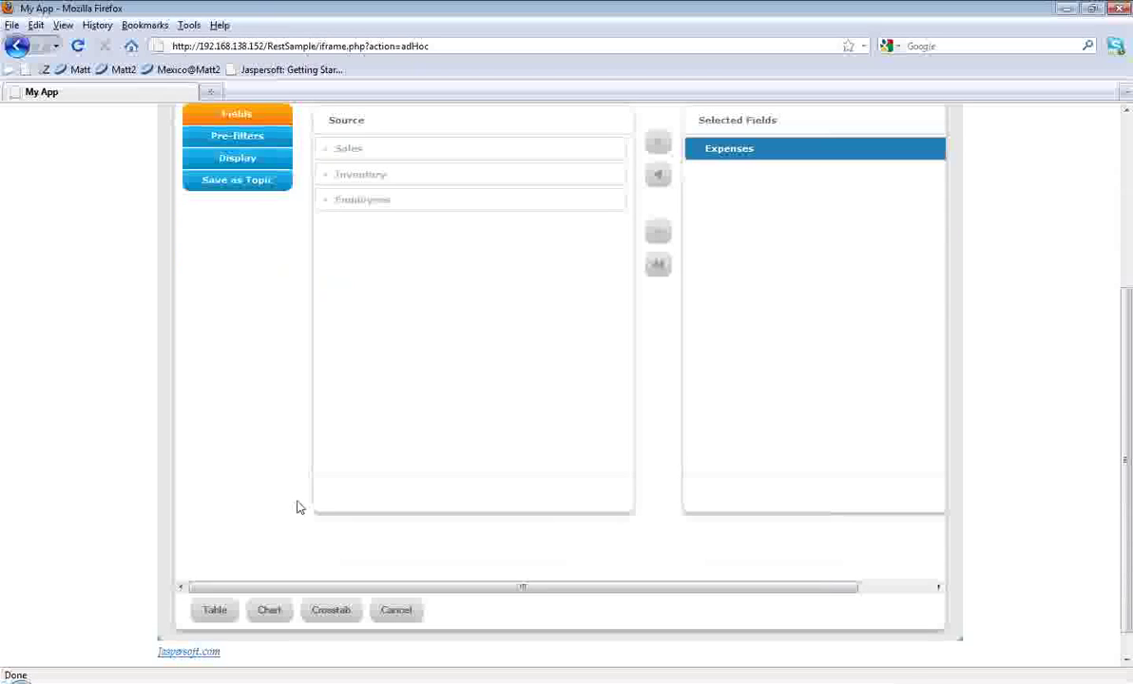
left_click(330, 609)
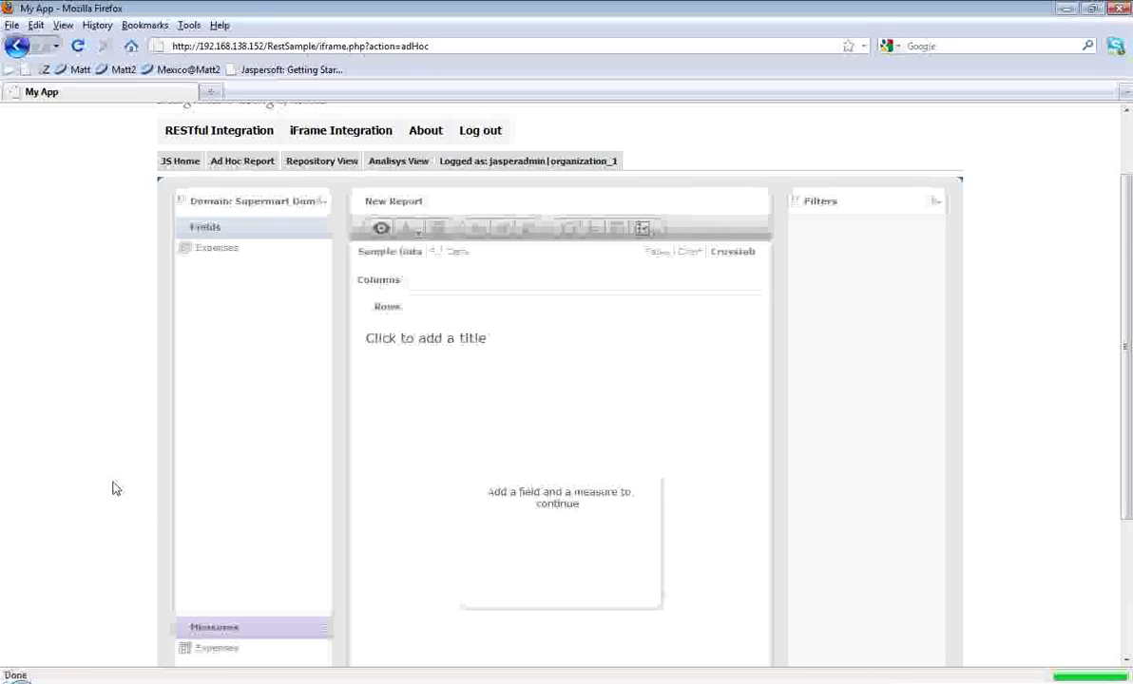
Step: Add Expense Amount to the crosstab, formatted as currency ($1,234.56)
scroll(164, 493, "down", 2)
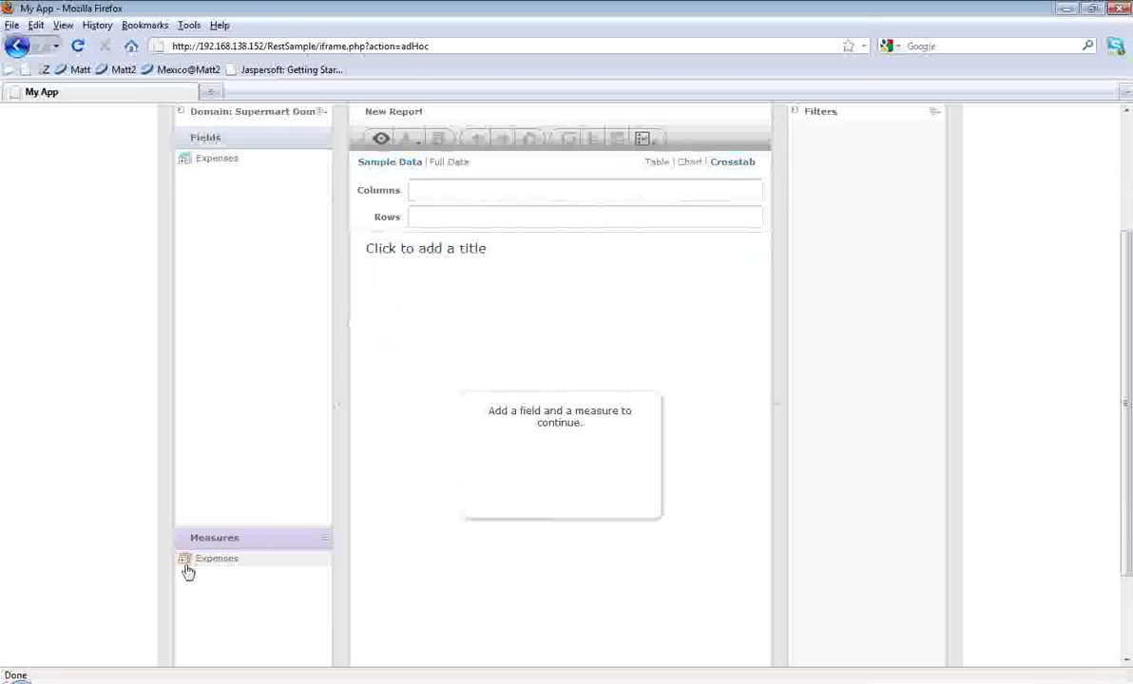
left_click(183, 560)
double_click(252, 576)
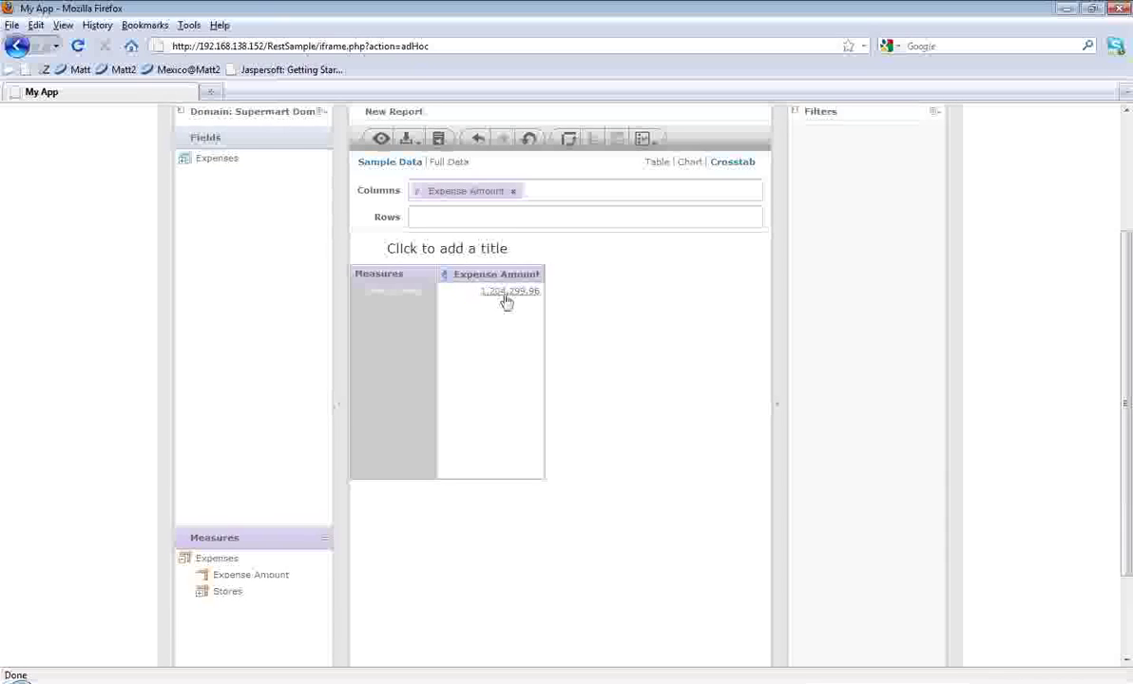
right_click(494, 274)
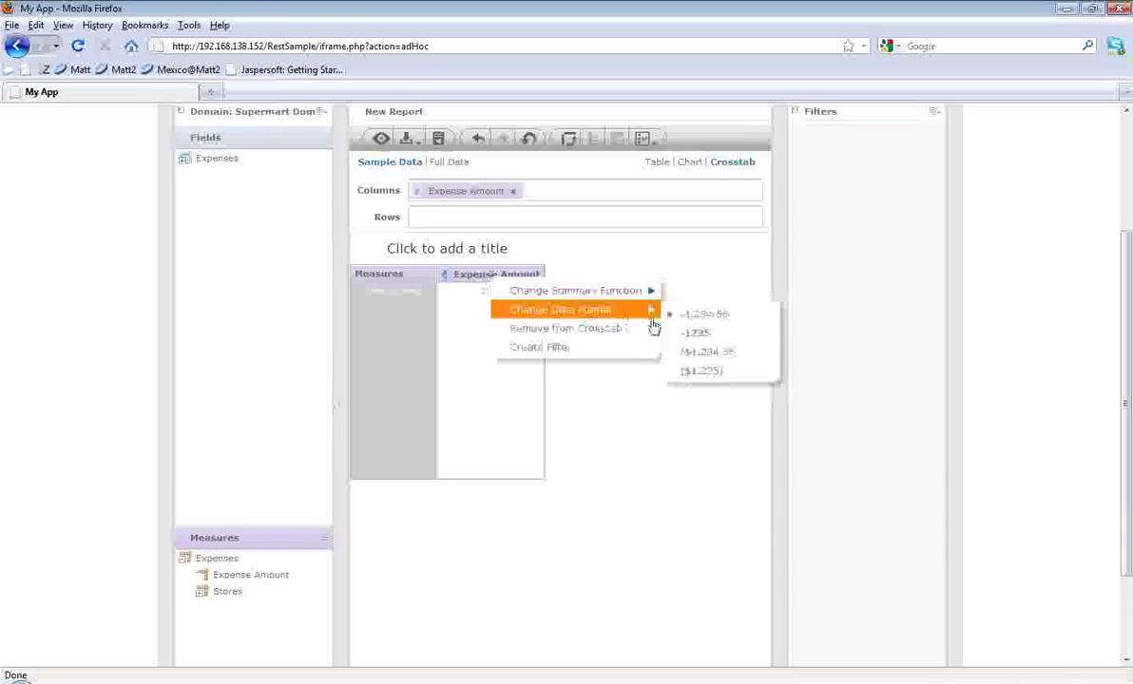
mouse_move(661, 319)
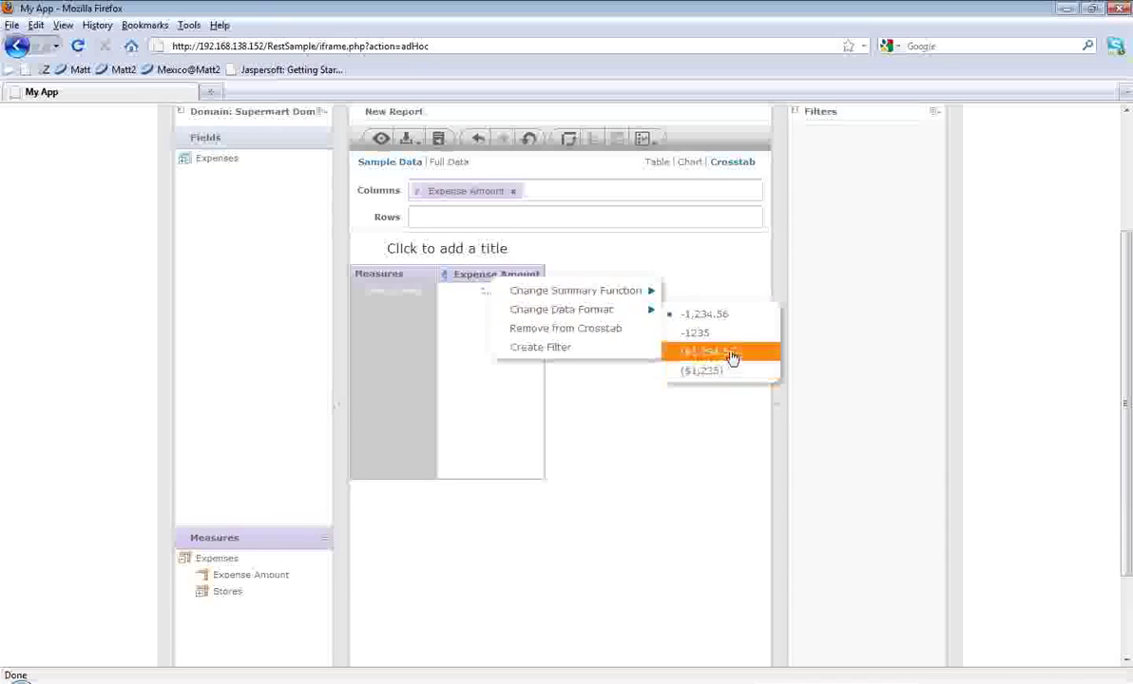
left_click(732, 355)
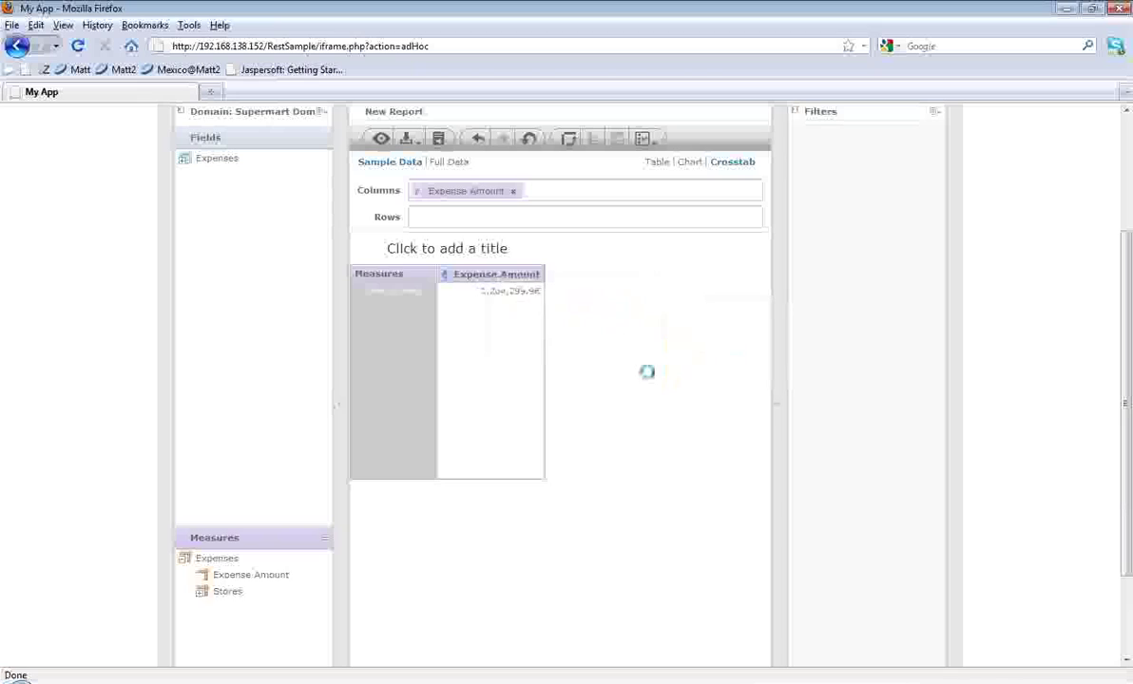
Step: Put Store Type on the crosstab rows, then start a new Ad Hoc report
left_click(184, 165)
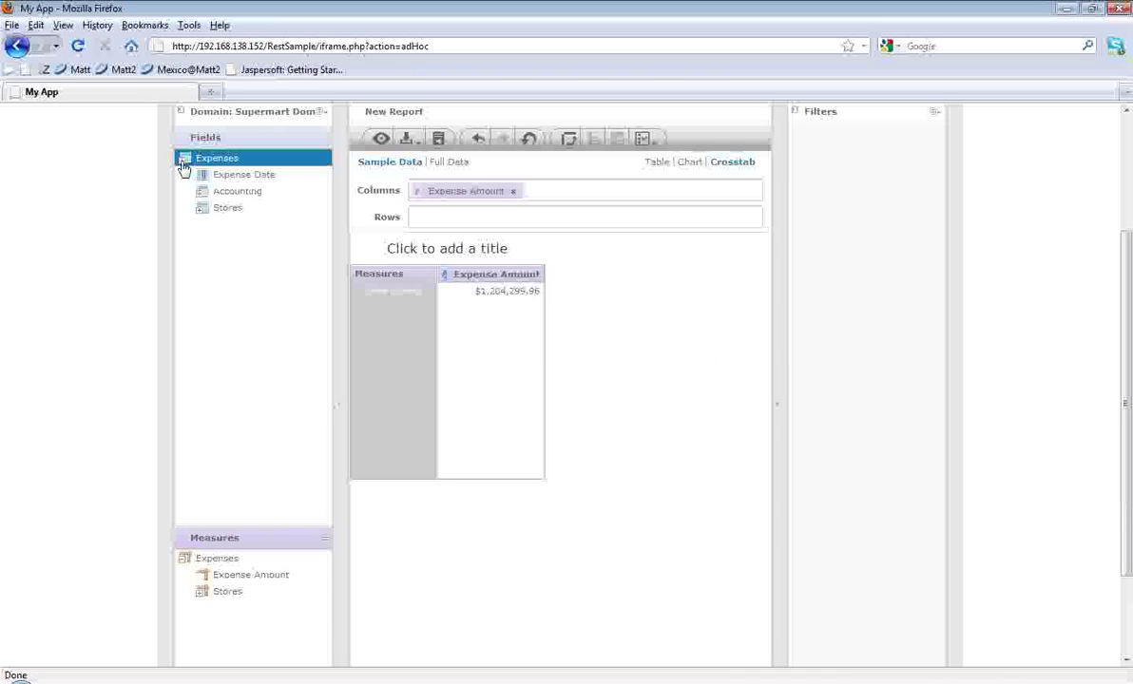
left_click(200, 211)
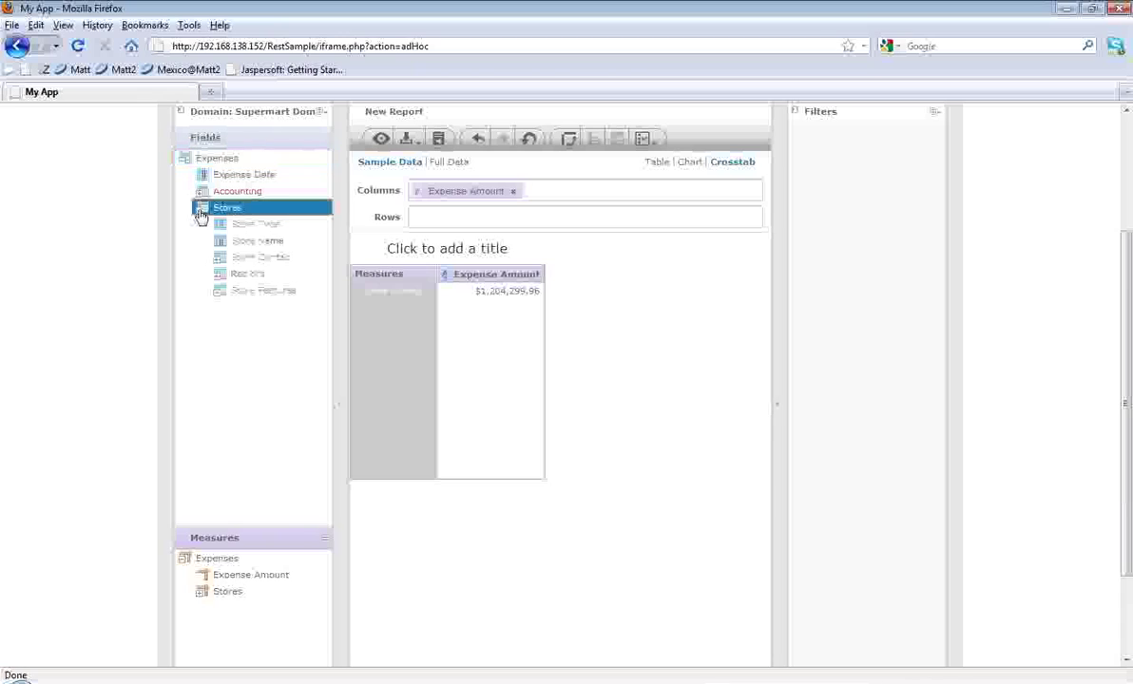
left_click_drag(242, 229, 433, 217)
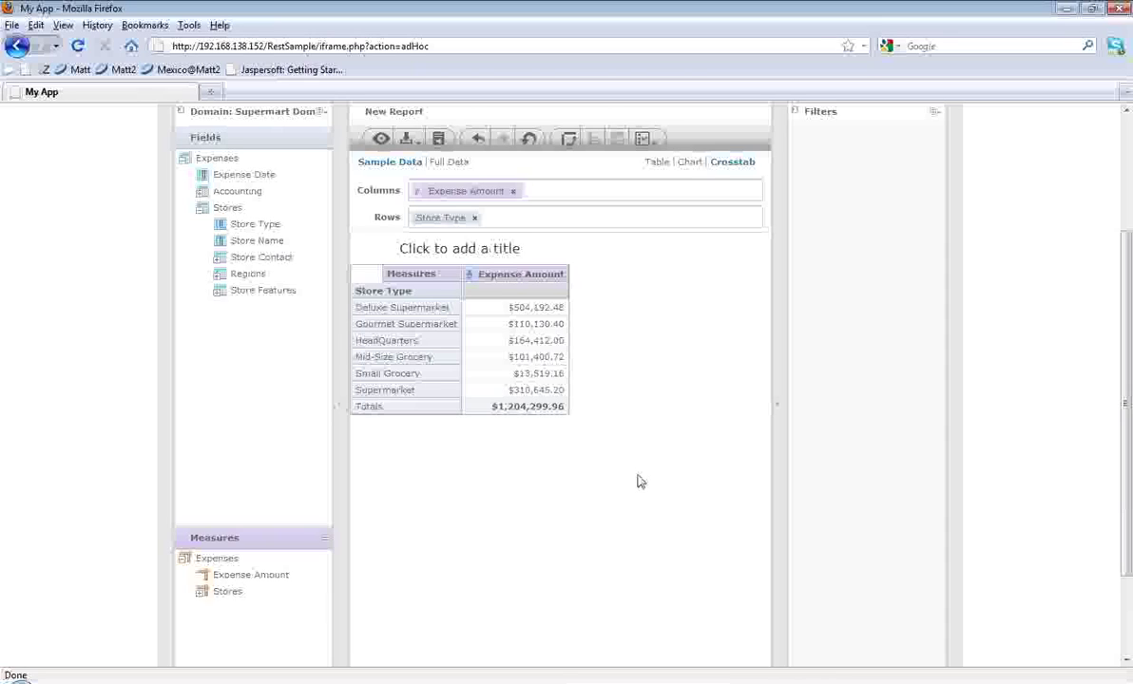
scroll(640, 482, "up", 2)
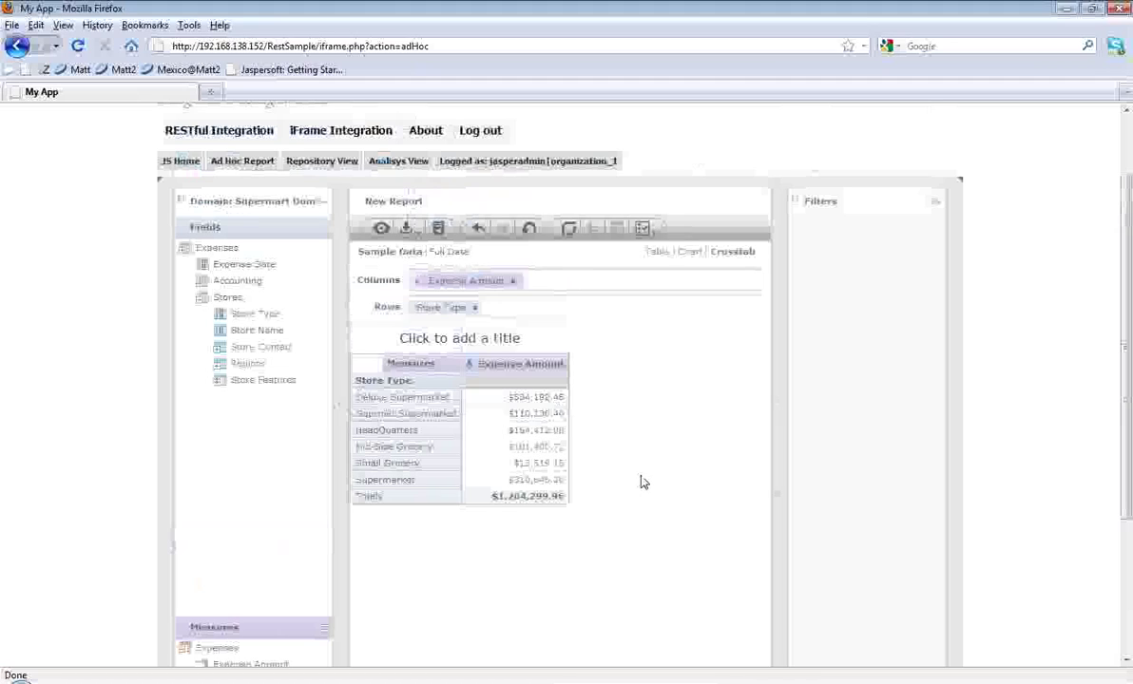
left_click(243, 161)
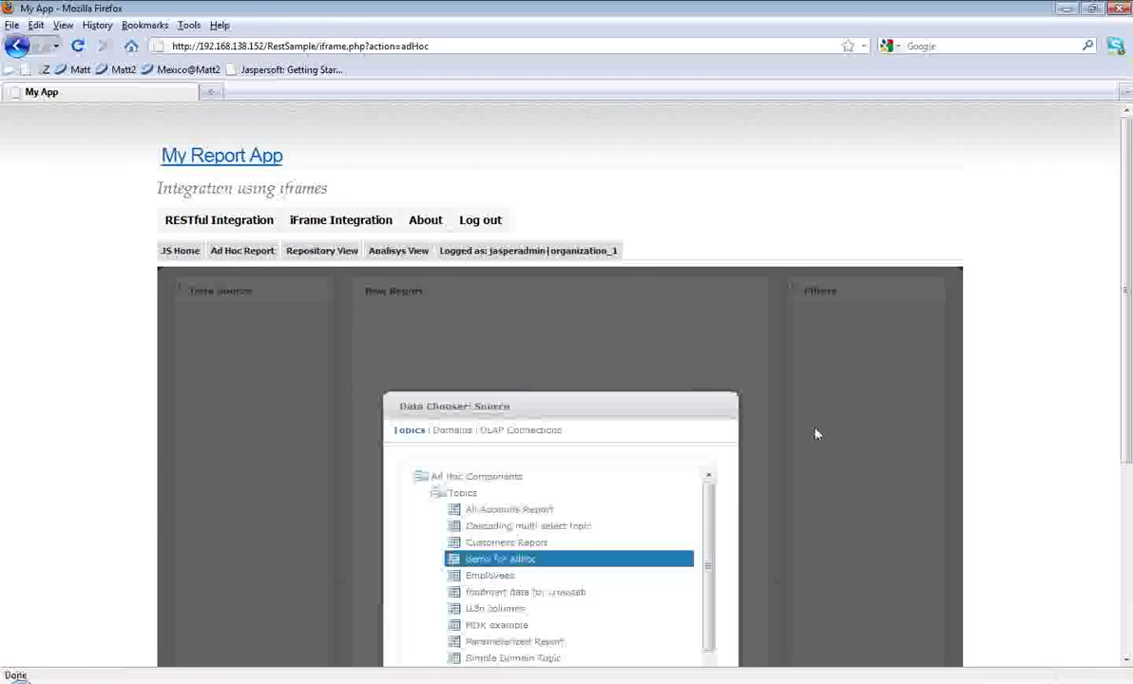
Step: Start a crosstab from the Sales OLAP connection and widen the report panel
left_click(546, 438)
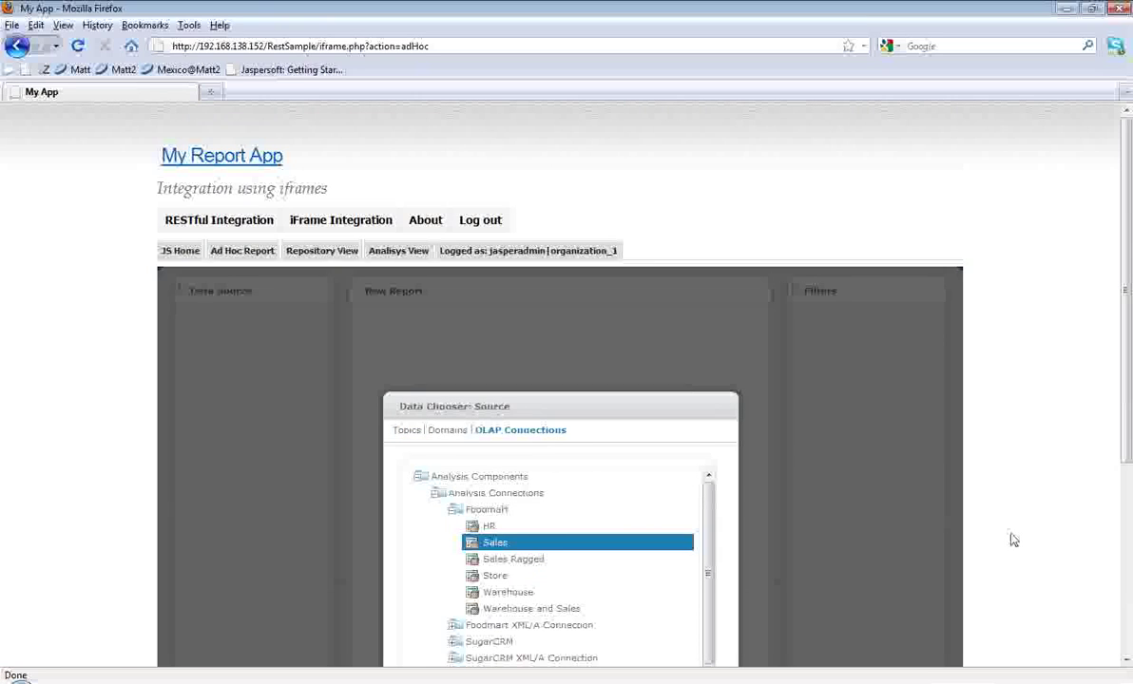
scroll(1013, 540, "down", 2)
scroll(1013, 540, "down", 2)
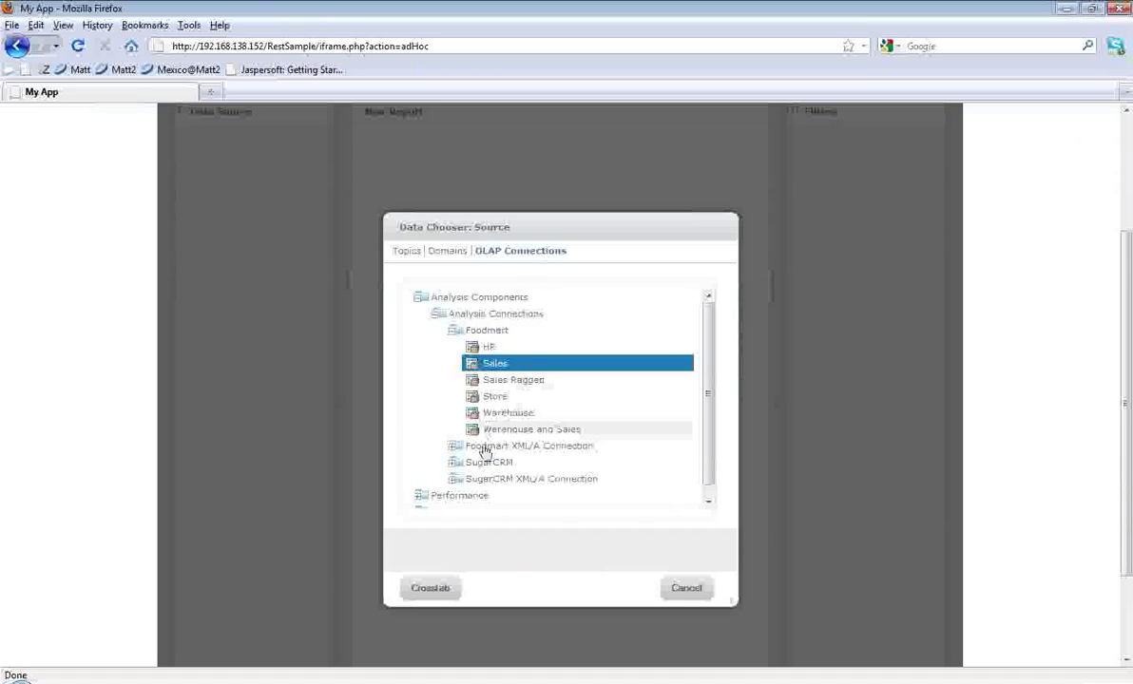
left_click(450, 589)
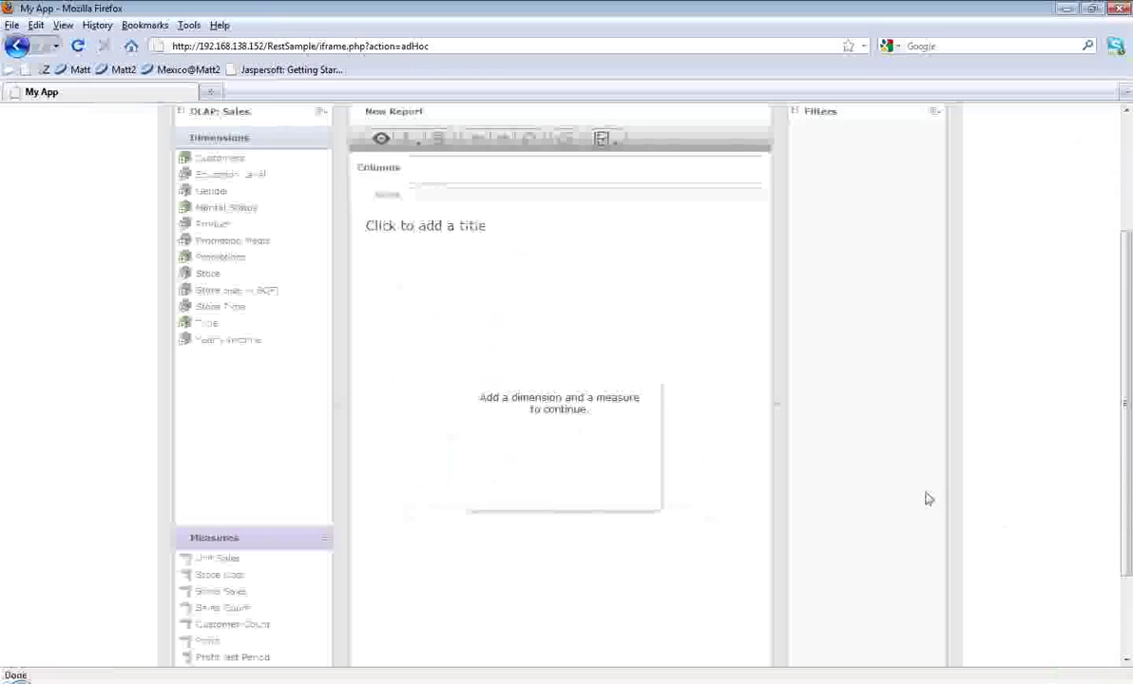
left_click_drag(779, 403, 813, 409)
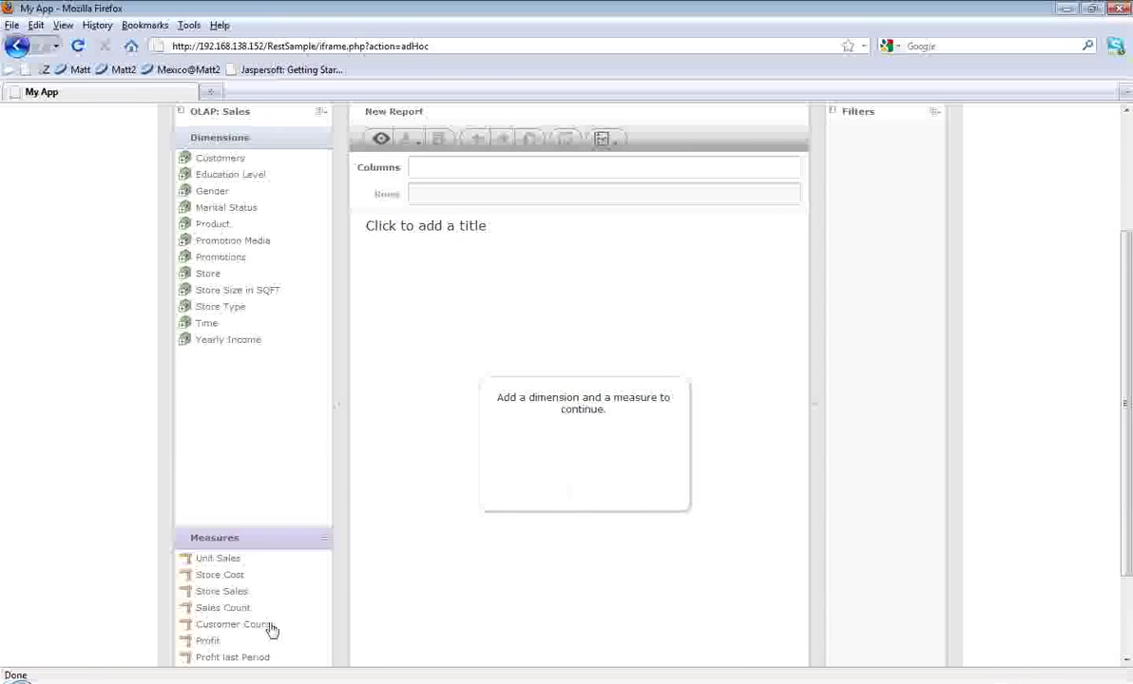
Step: Add the Profit last Period, Profit and Profit Growth measures to the crosstab columns
double_click(227, 658)
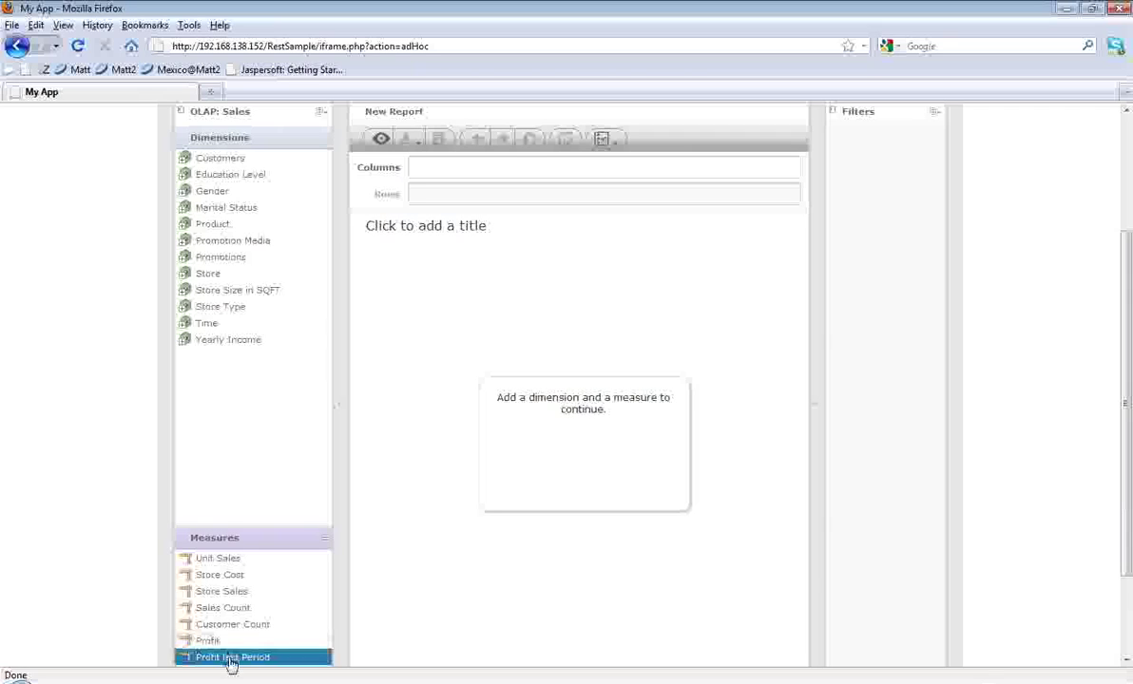
left_click(219, 644)
double_click(219, 646)
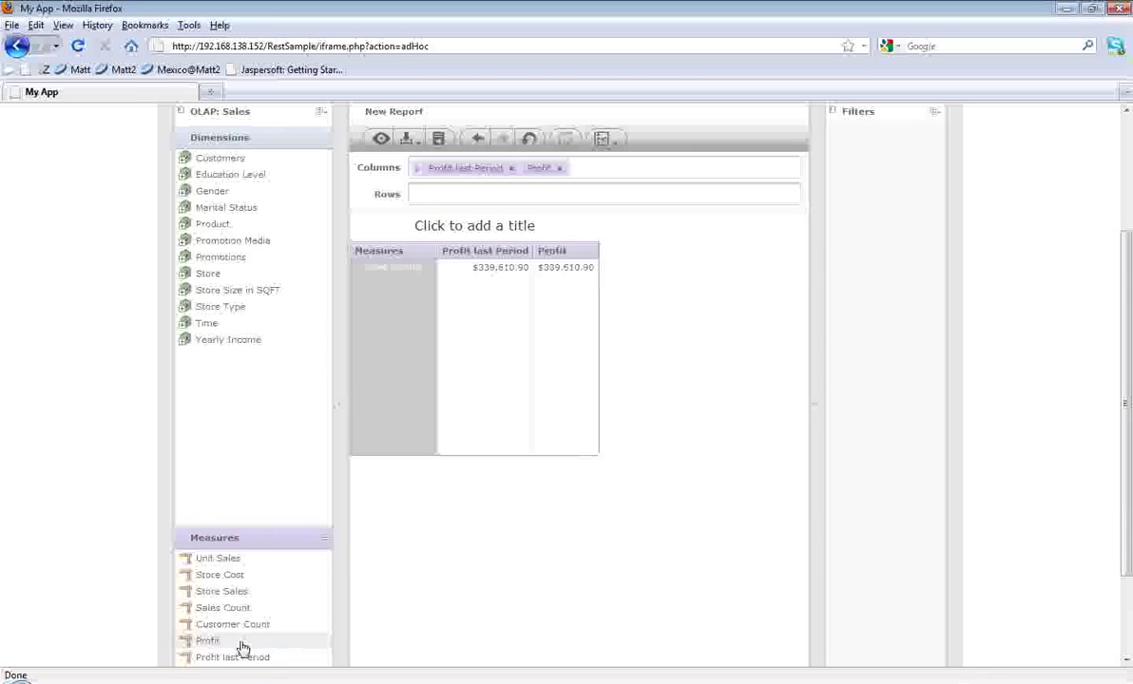
scroll(240, 618, "down", 2)
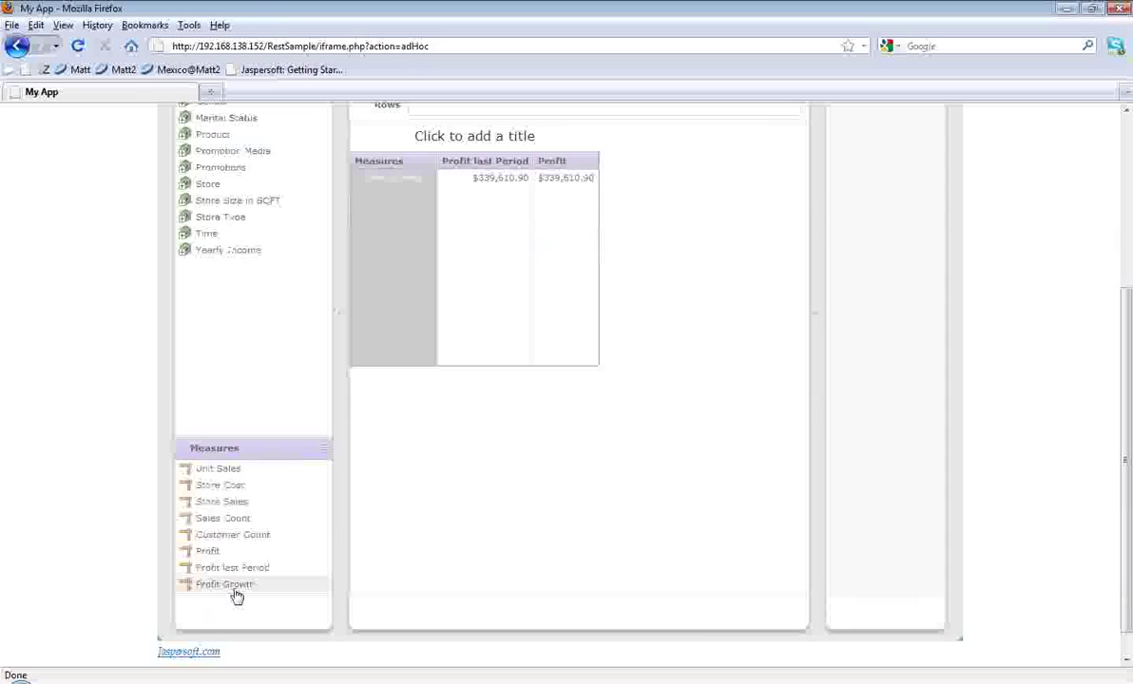
double_click(236, 587)
scroll(237, 605, "up", 4)
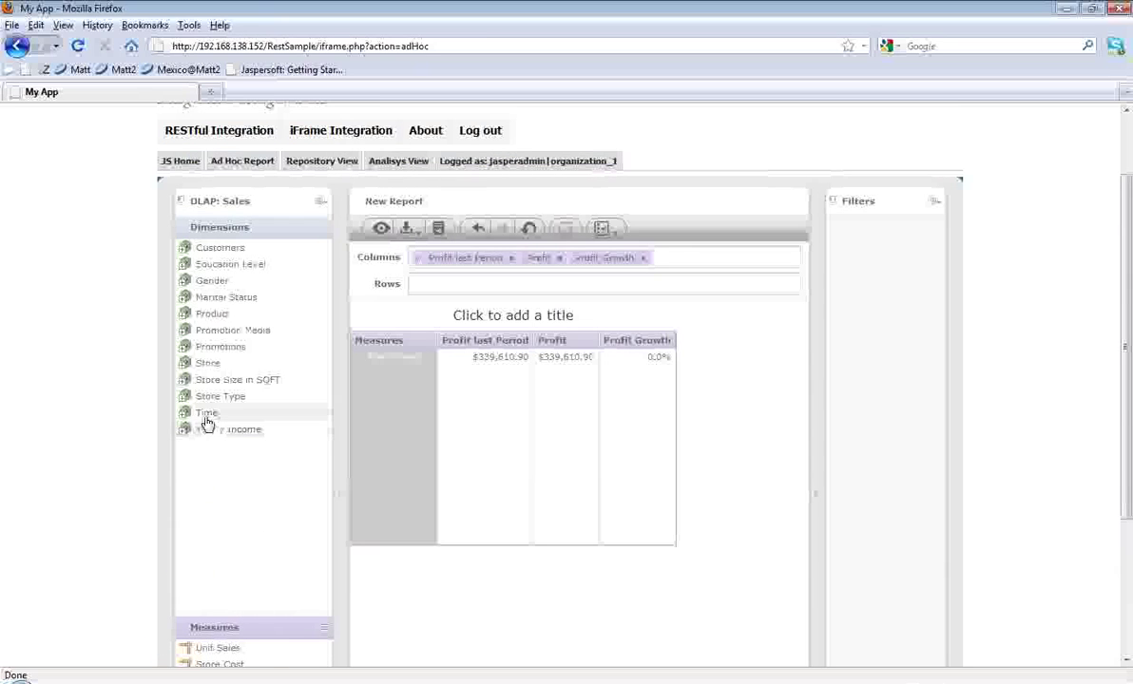
Step: Put the Time hierarchy on the rows, then expand 2006 into quarters and Q2 into months
left_click_drag(205, 418, 425, 285)
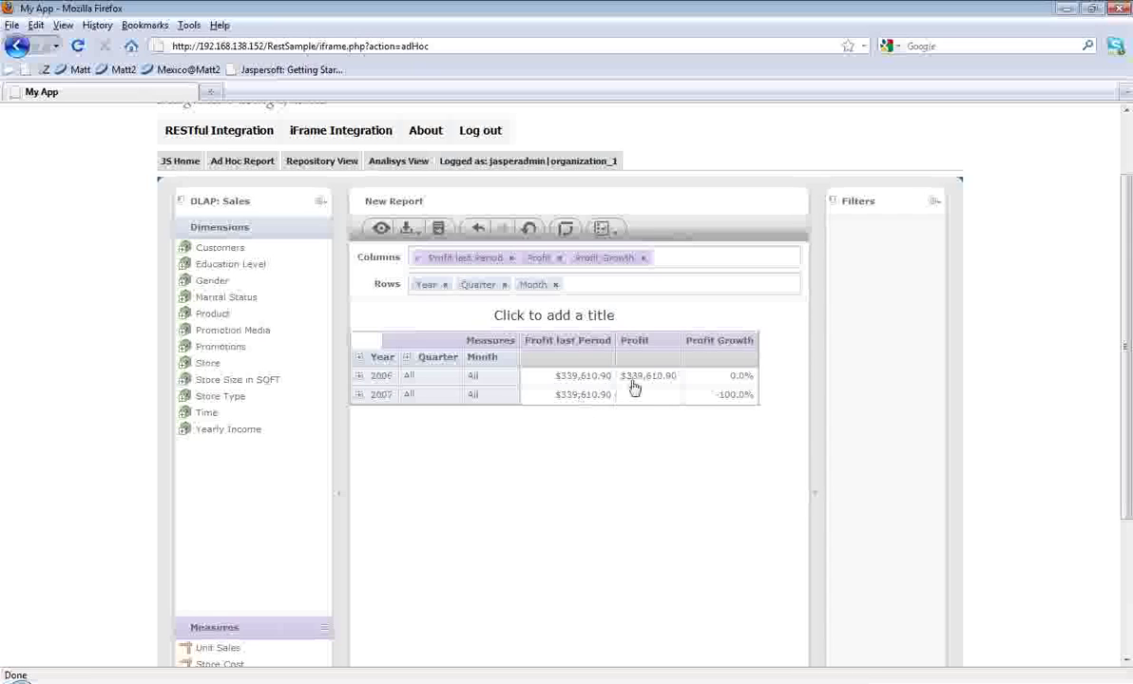
left_click(361, 377)
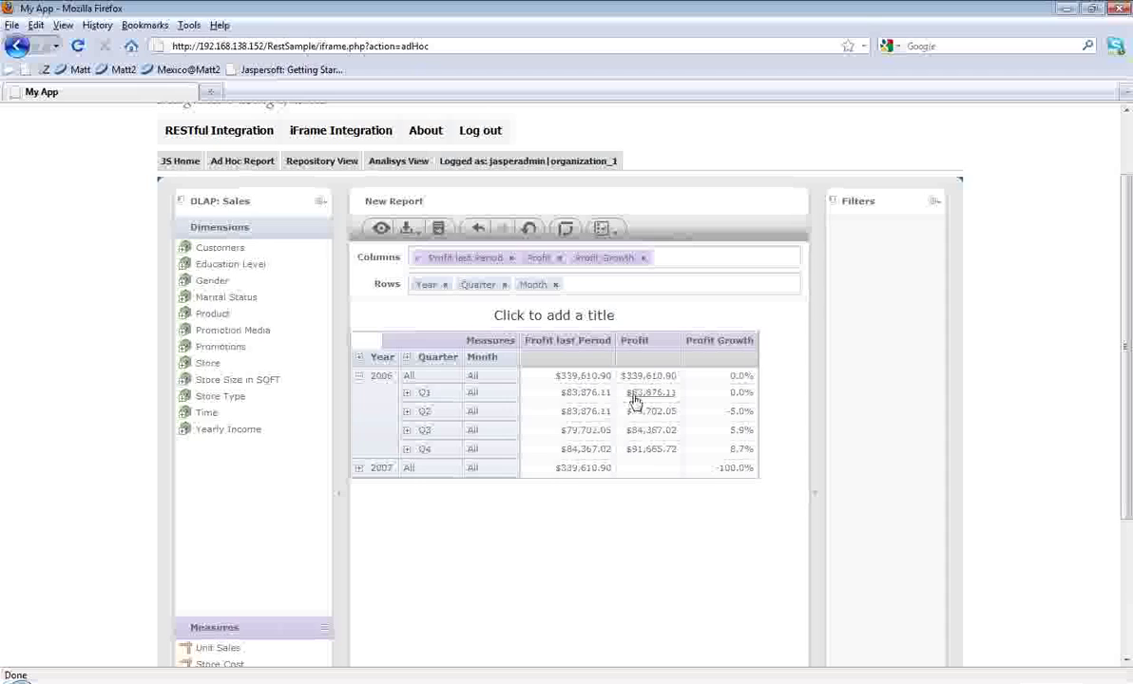
left_click(408, 412)
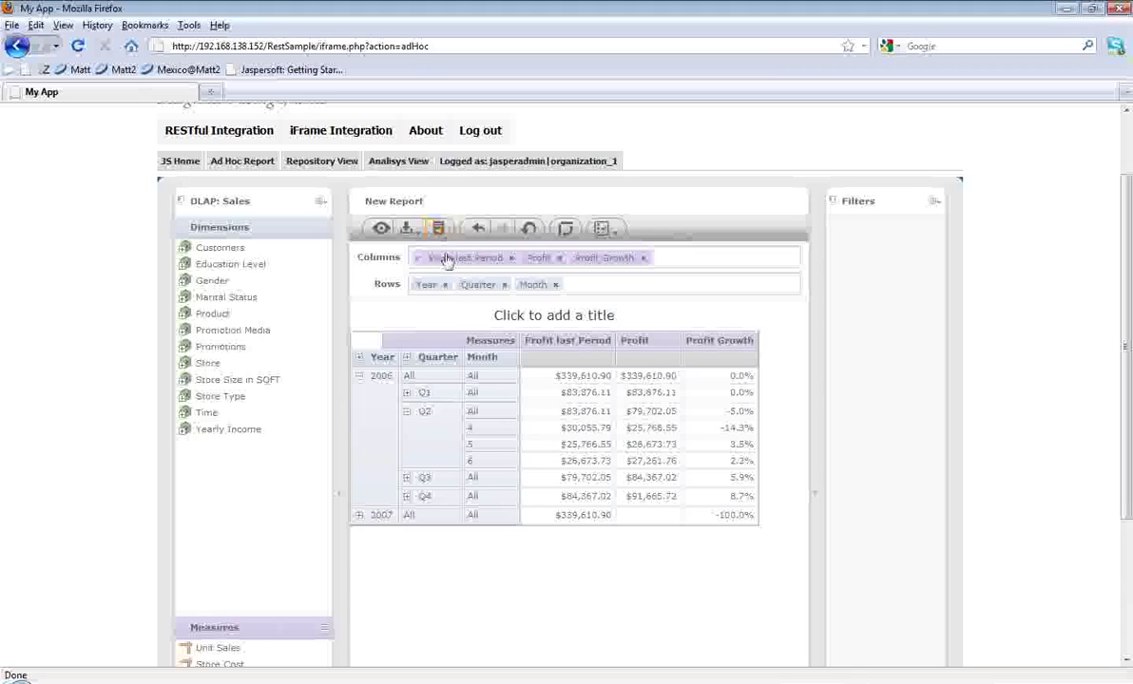
Step: Open Jaspersoft: Getting Started in a new tab with &theme=default, comparing it against the My App tab
middle_click(314, 74)
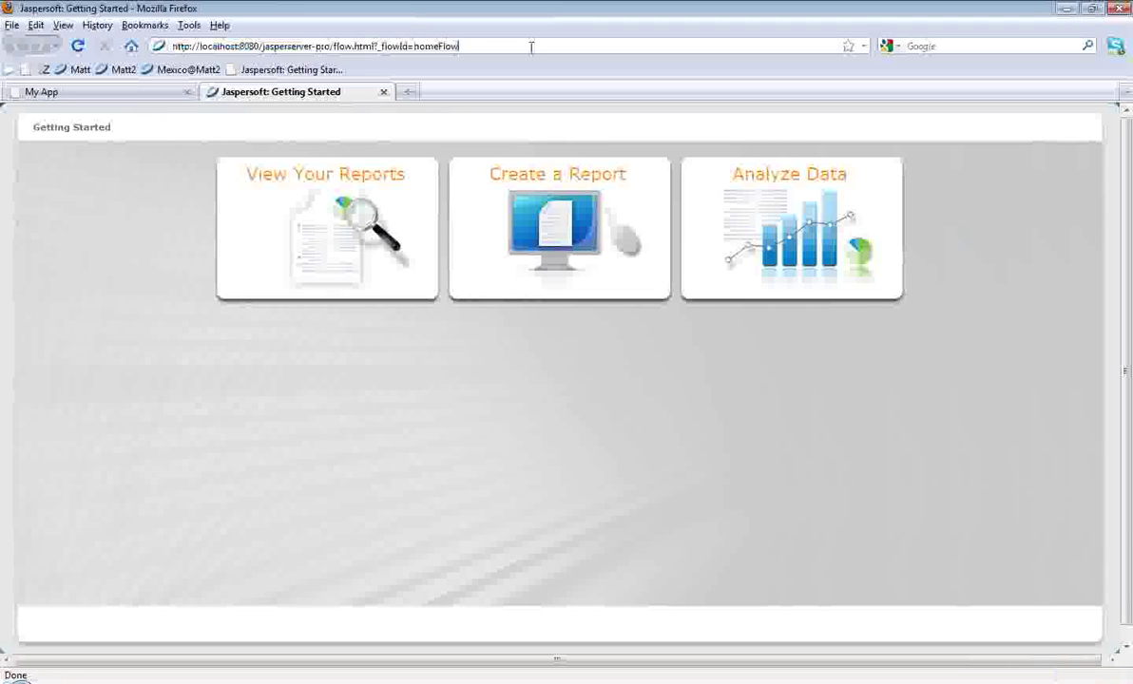
type("&theme")
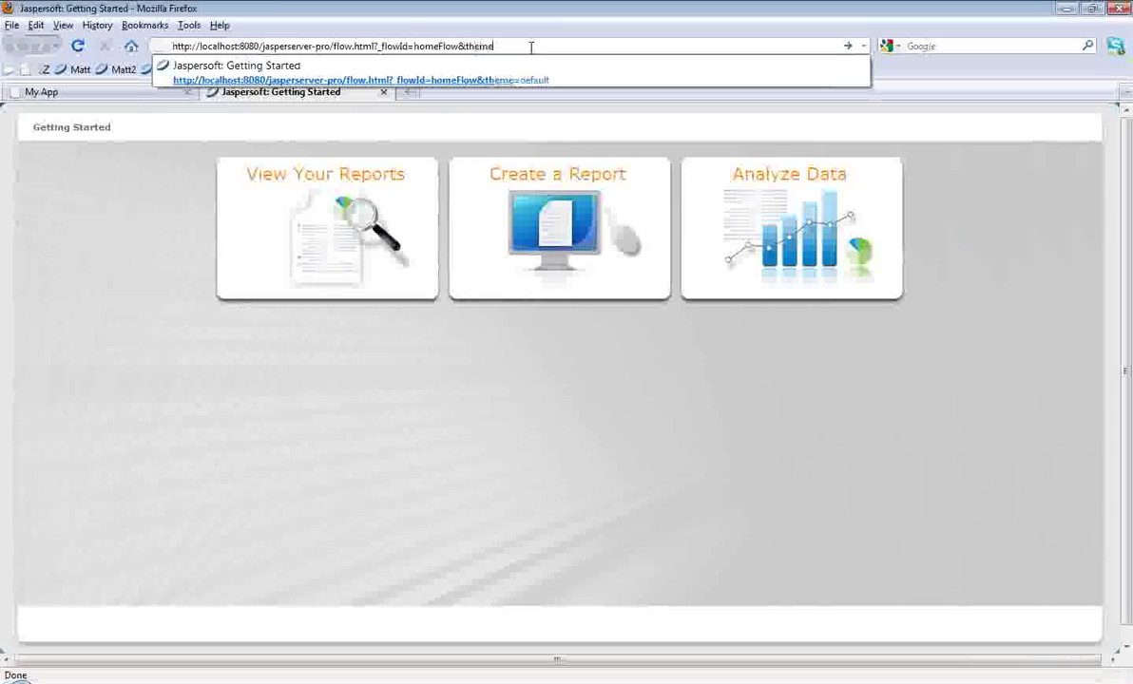
key("Down")
key("Return")
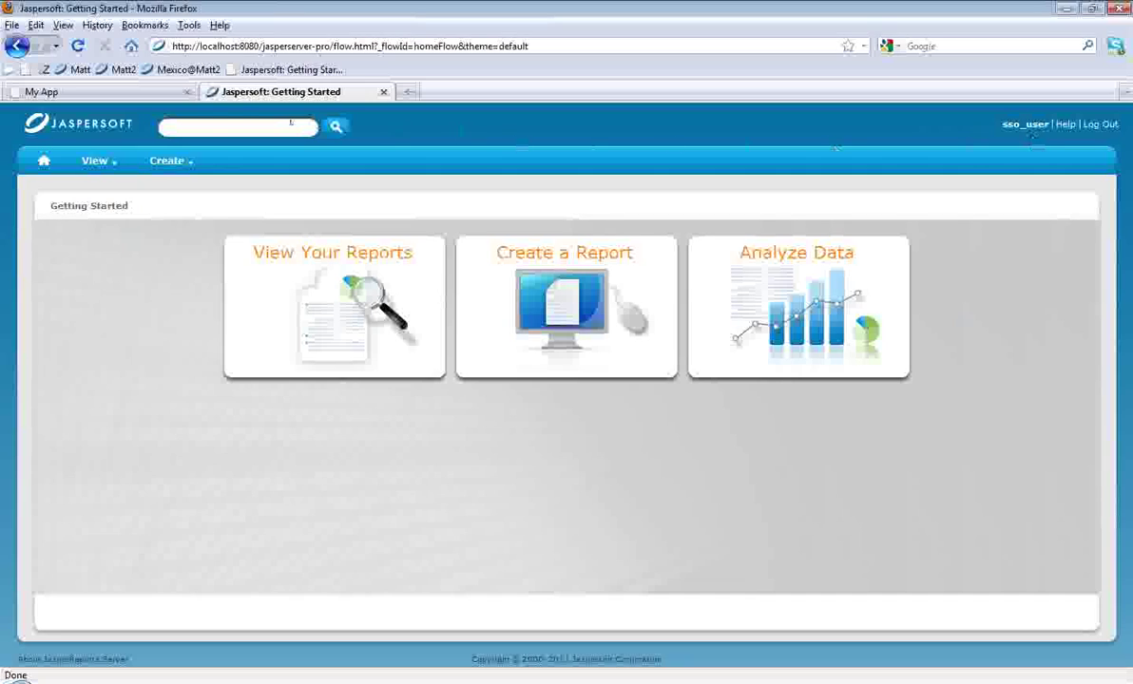
left_click(52, 92)
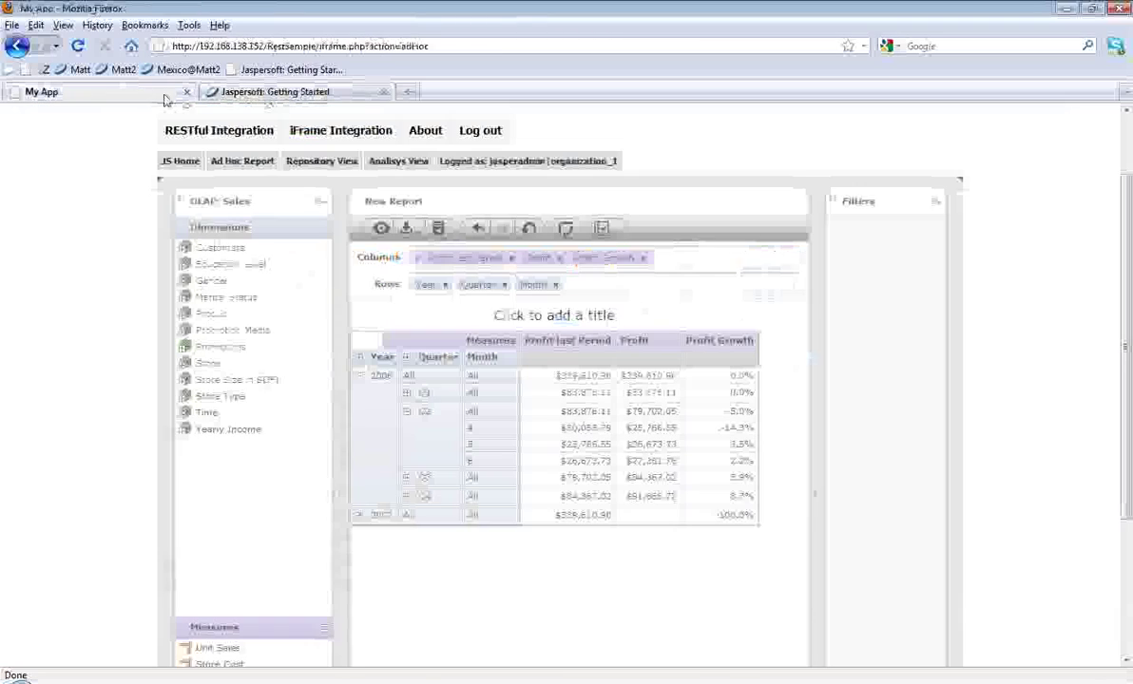
left_click(264, 94)
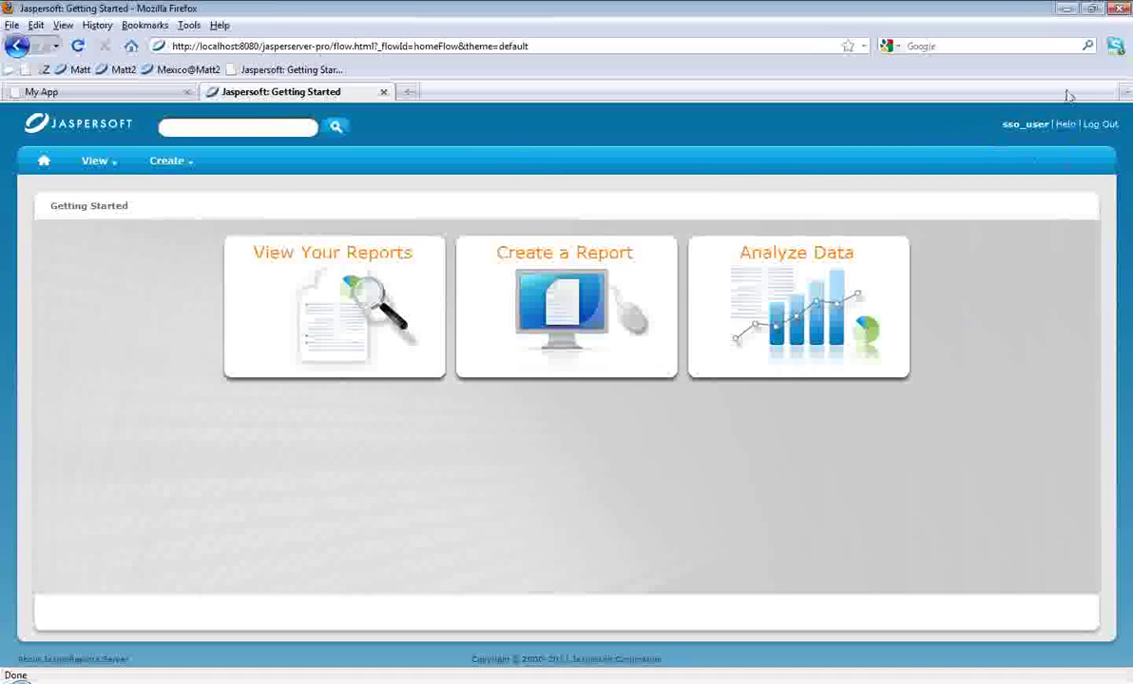
Step: Minimize Firefox and restore the PowerPoint presentation at slide 38
left_click(1066, 19)
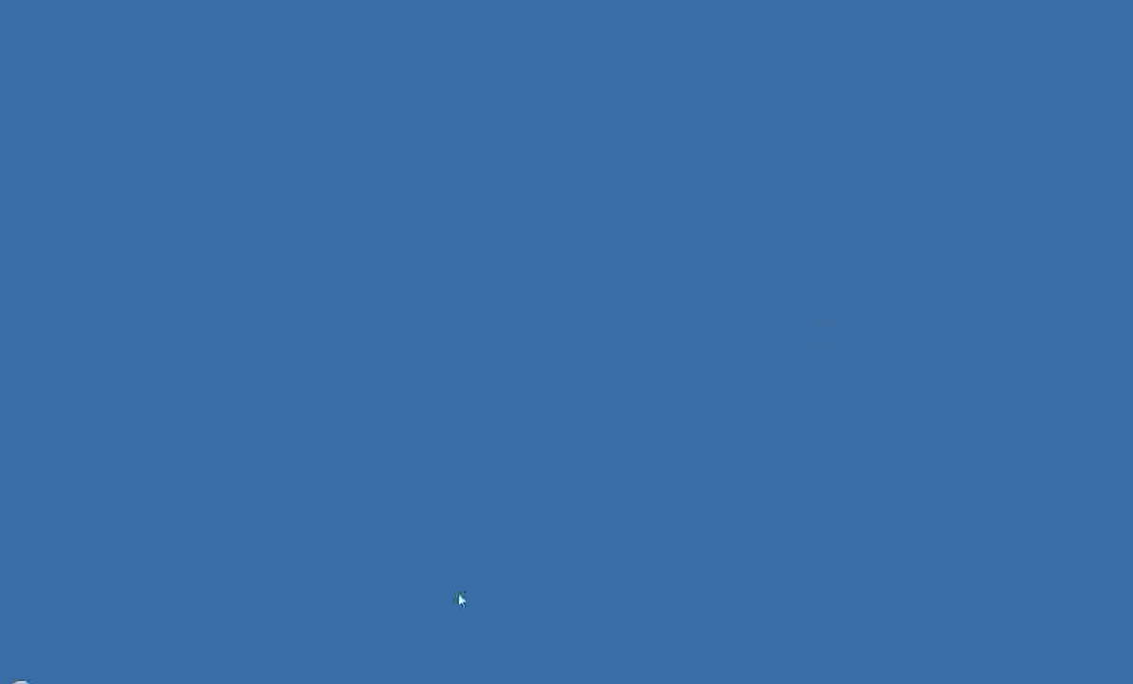
left_click(426, 682)
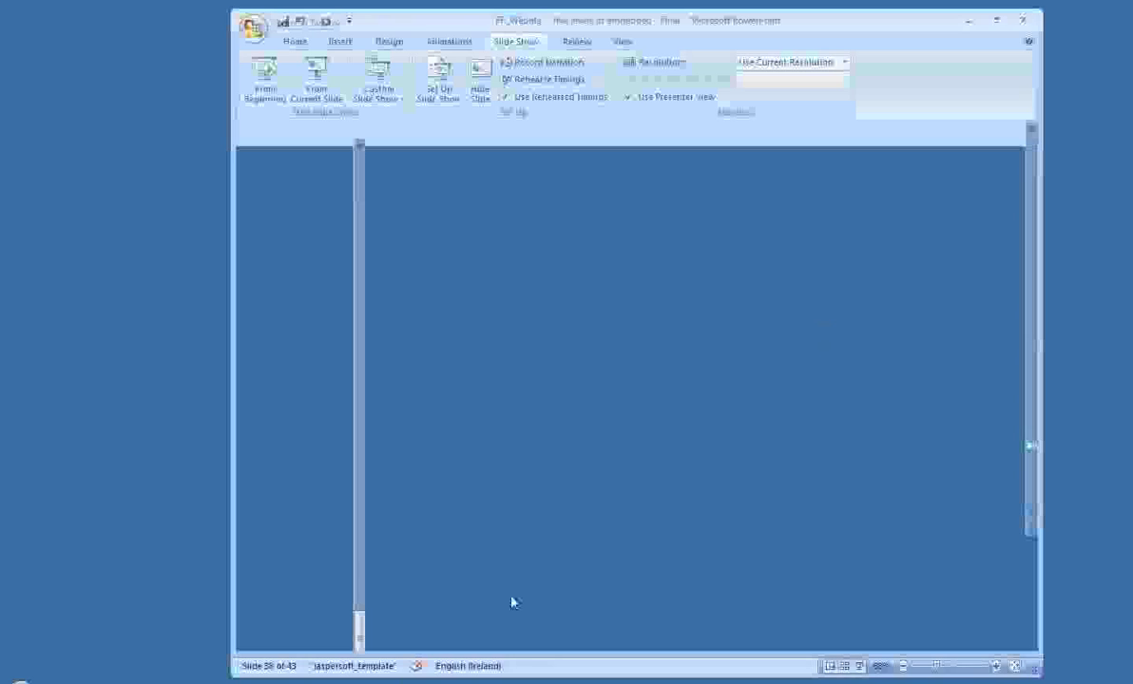